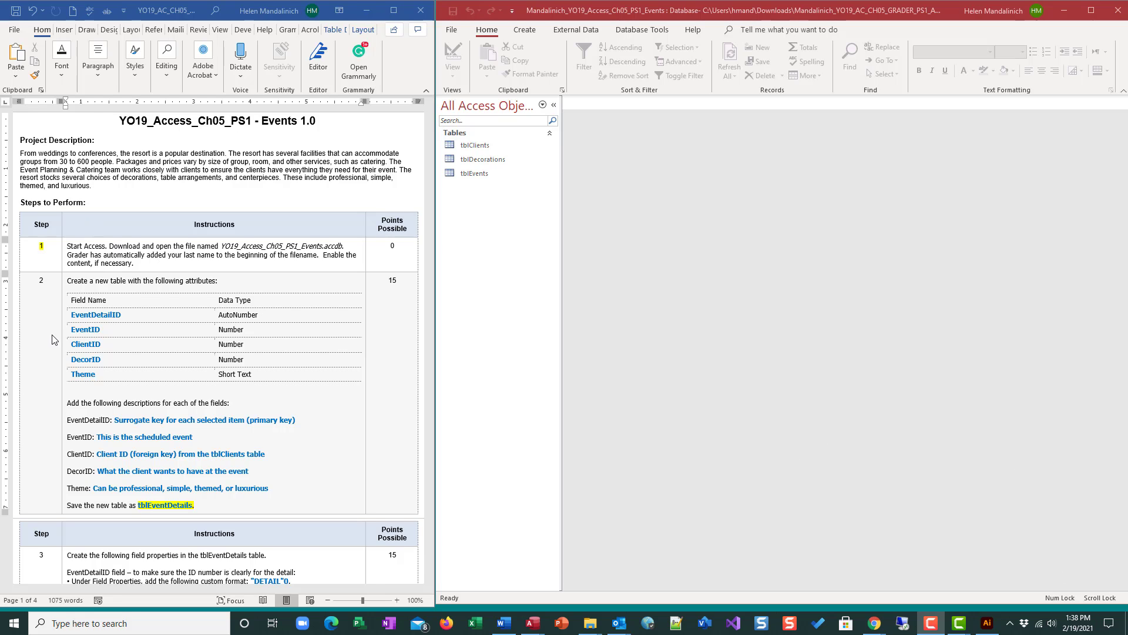
Review the field names, data types and descriptions in the design of the tblClients table, leaving the table closed
scroll(53, 340, down, 3)
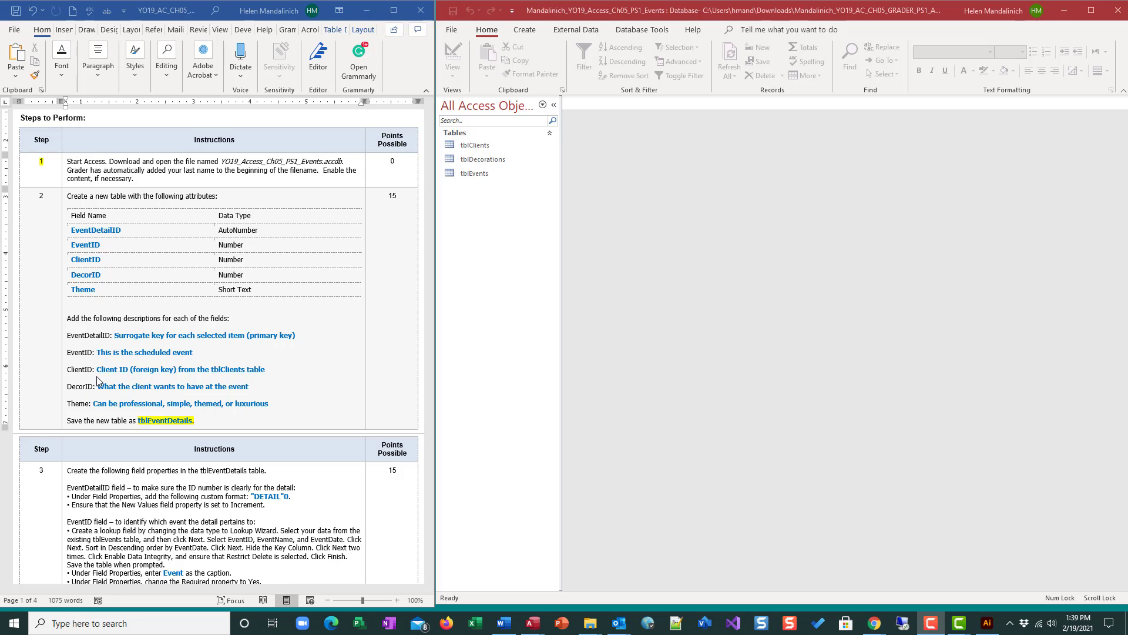
double_click(482, 145)
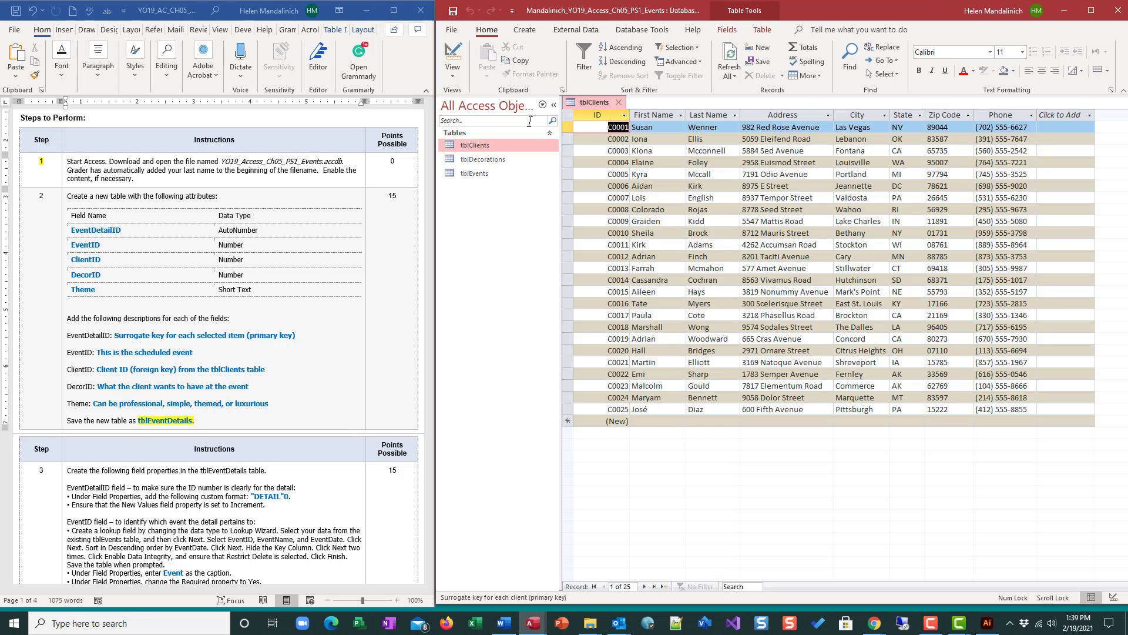
click(452, 57)
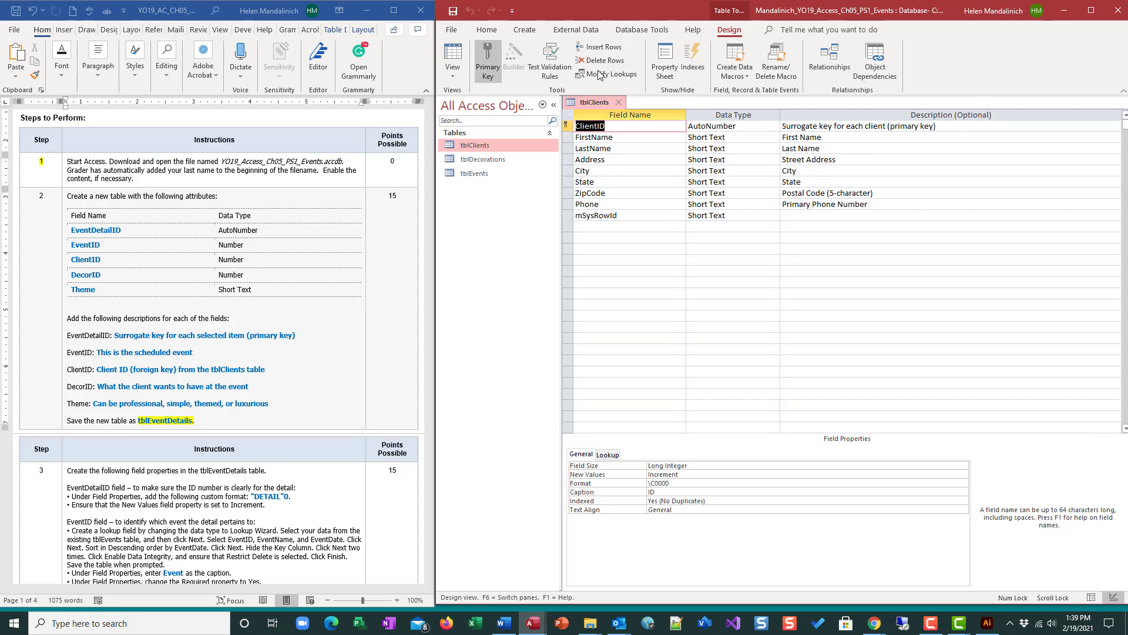
click(616, 103)
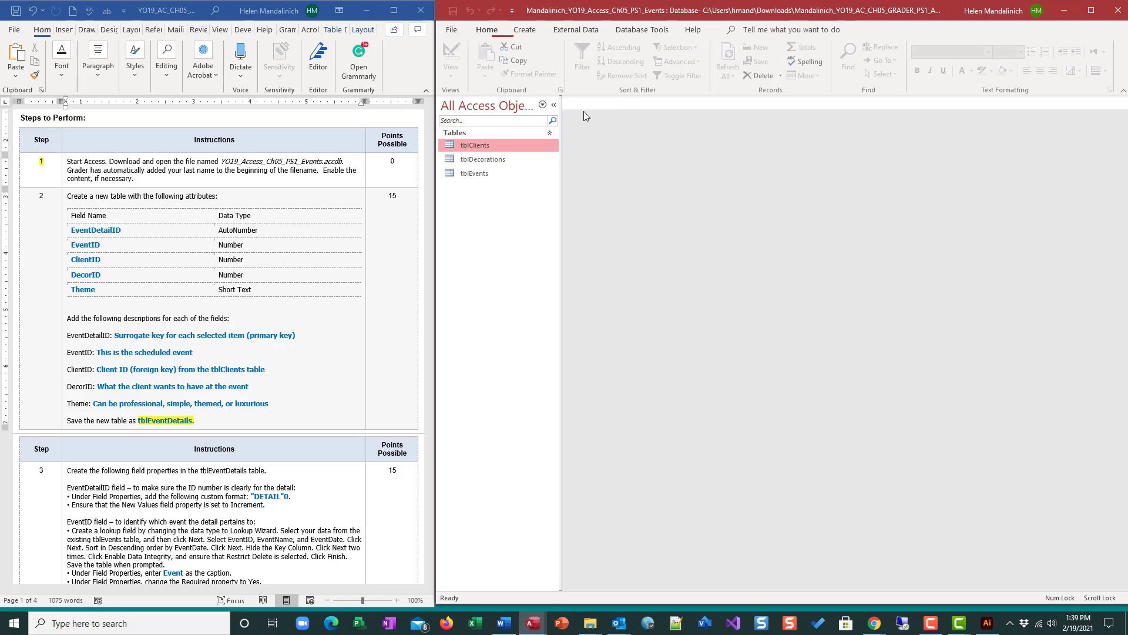
Review the field definitions and descriptions in the design of the tblEvents table, leaving the table closed
double_click(463, 173)
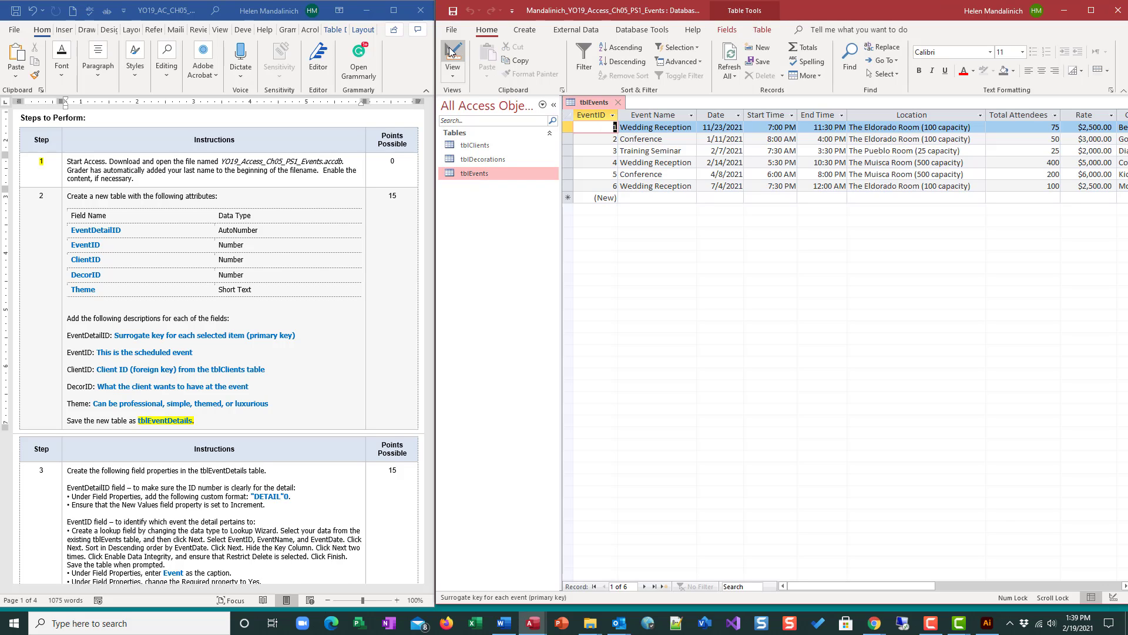
click(466, 58)
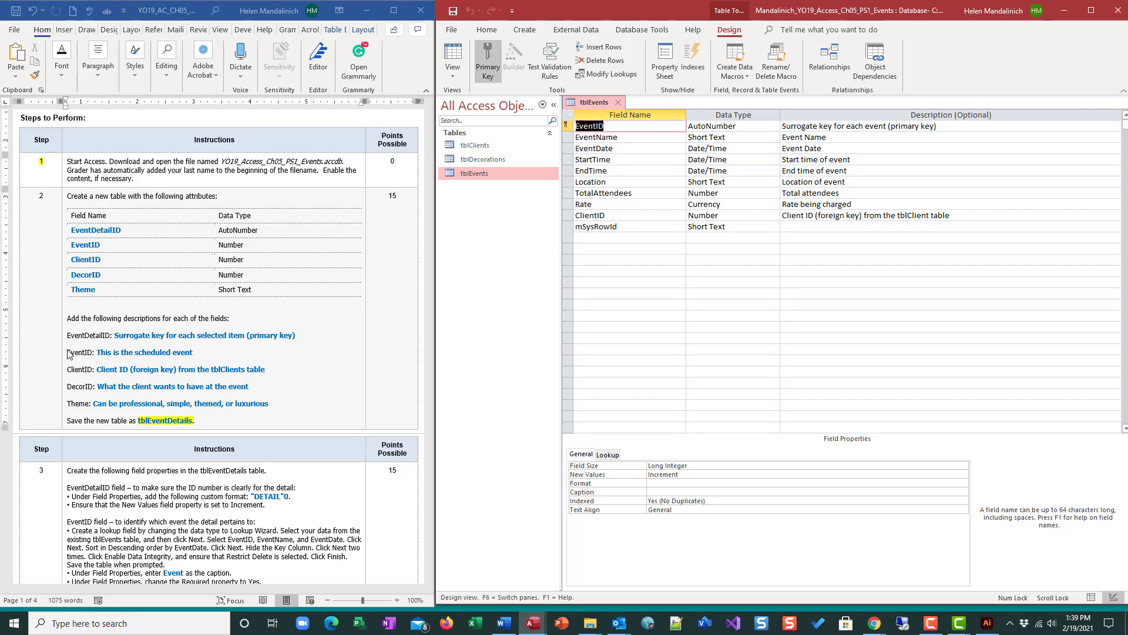
click(554, 106)
click(618, 102)
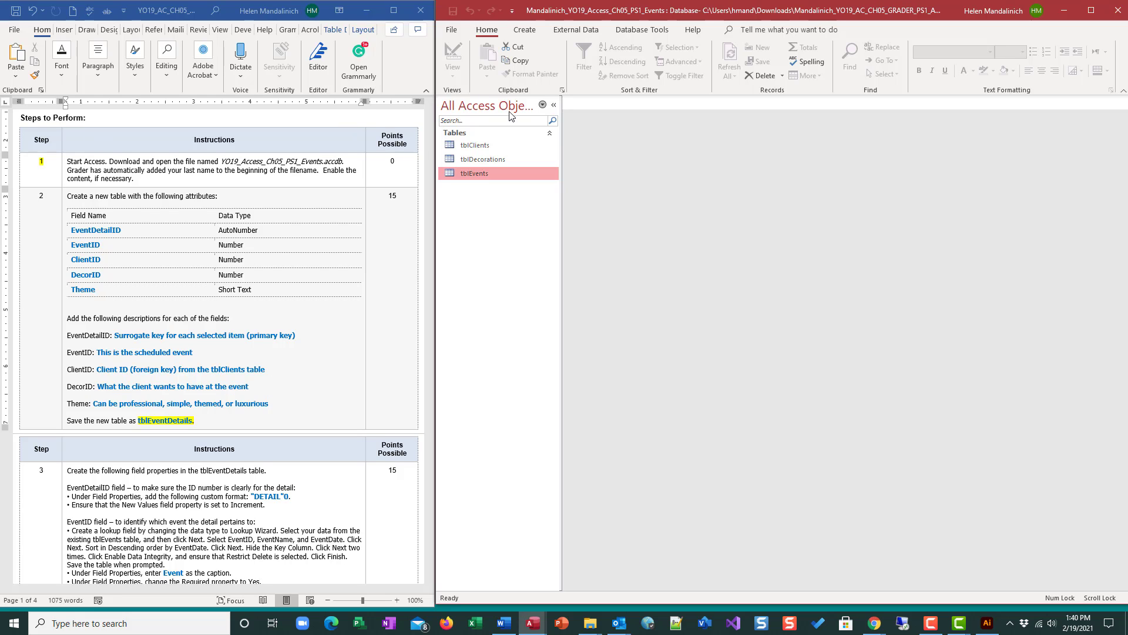
Collapse the list of database objects and start a new blank table in Design view
click(554, 109)
click(525, 30)
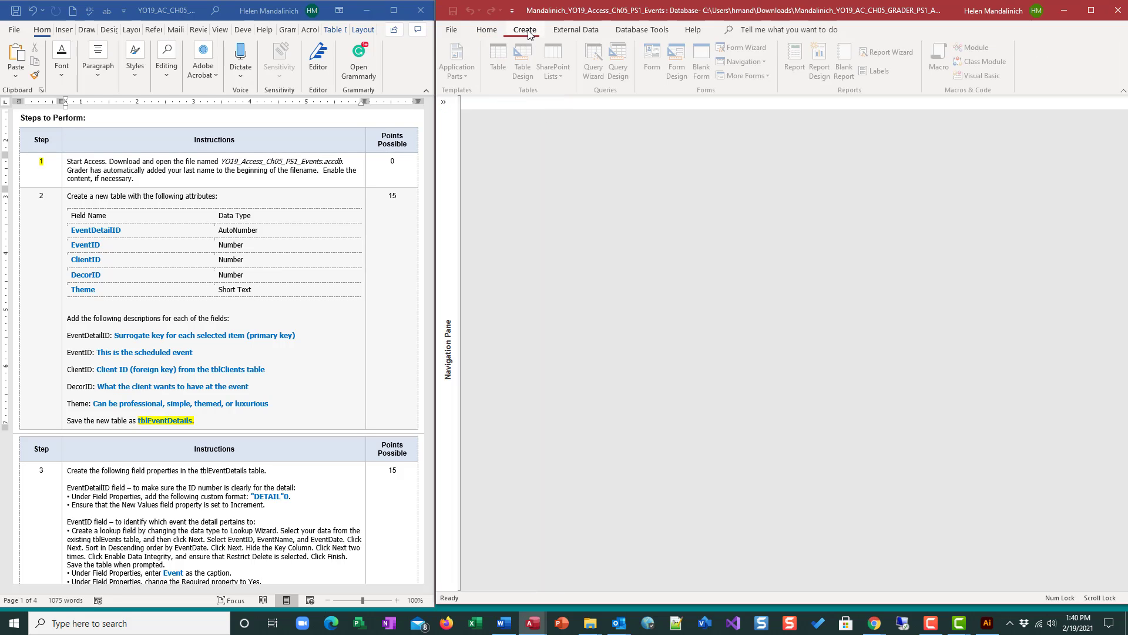
click(526, 62)
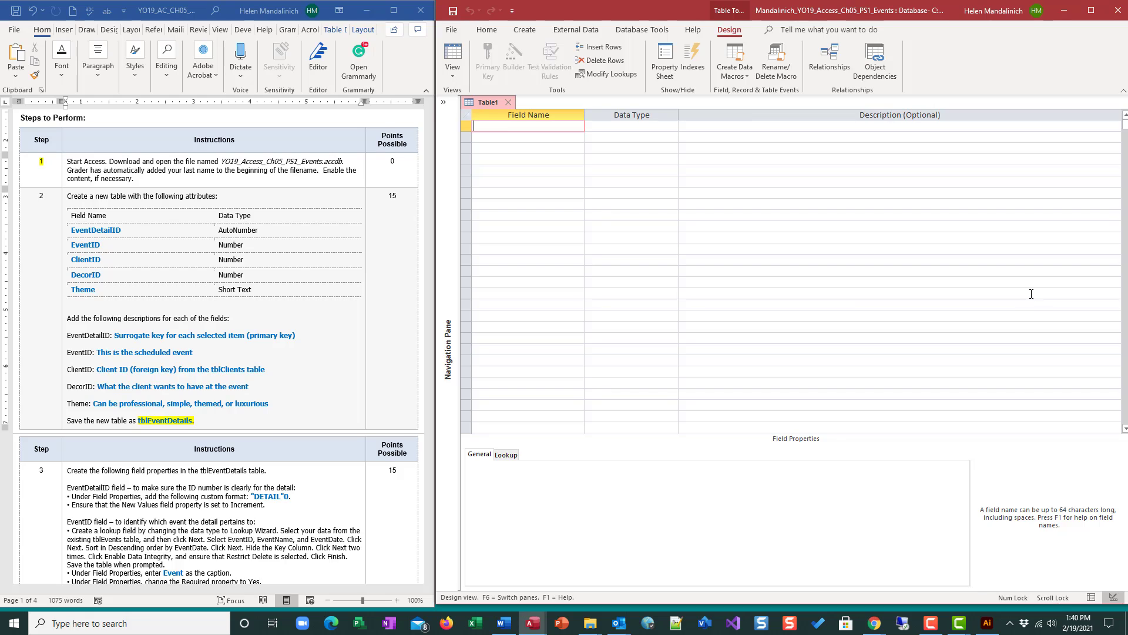
Add an EventDetailID field of type AutoNumber with the description "Surrogate key for each selected item (primary key)"
text(EventDetailID)
key(Tab)
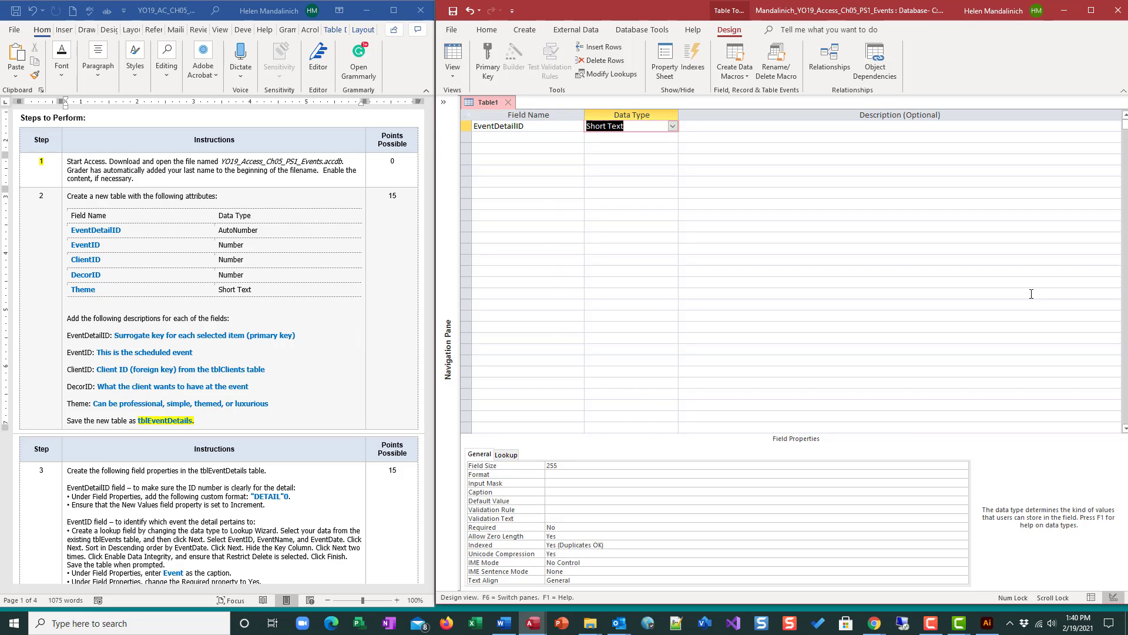
text(a)
key(Tab)
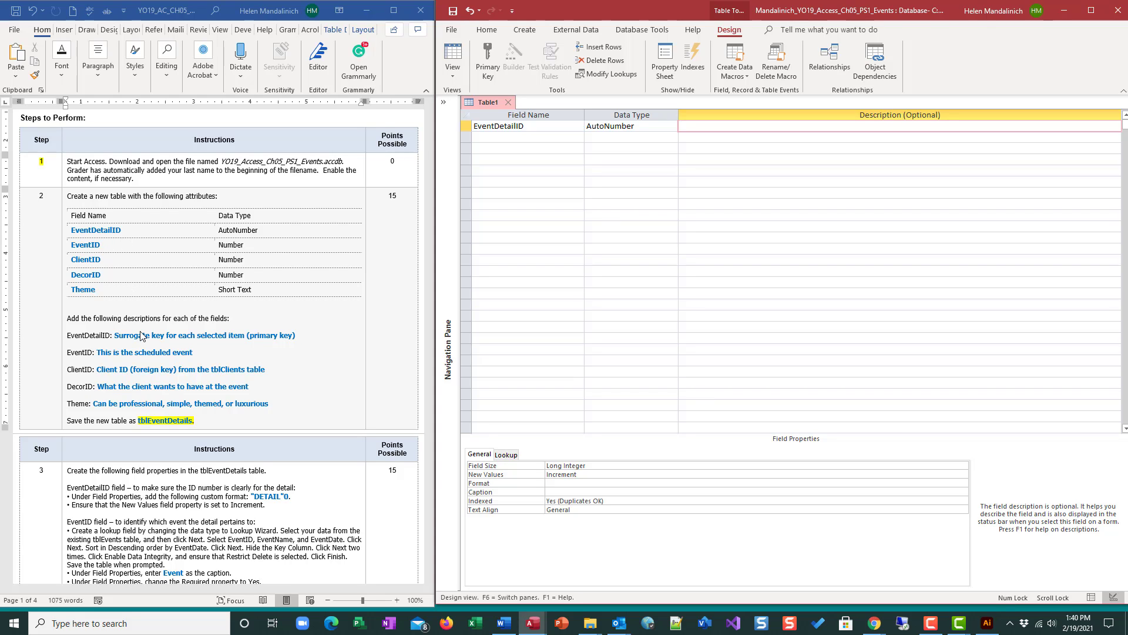
text(Surrogate key for each selected  item (primary k)
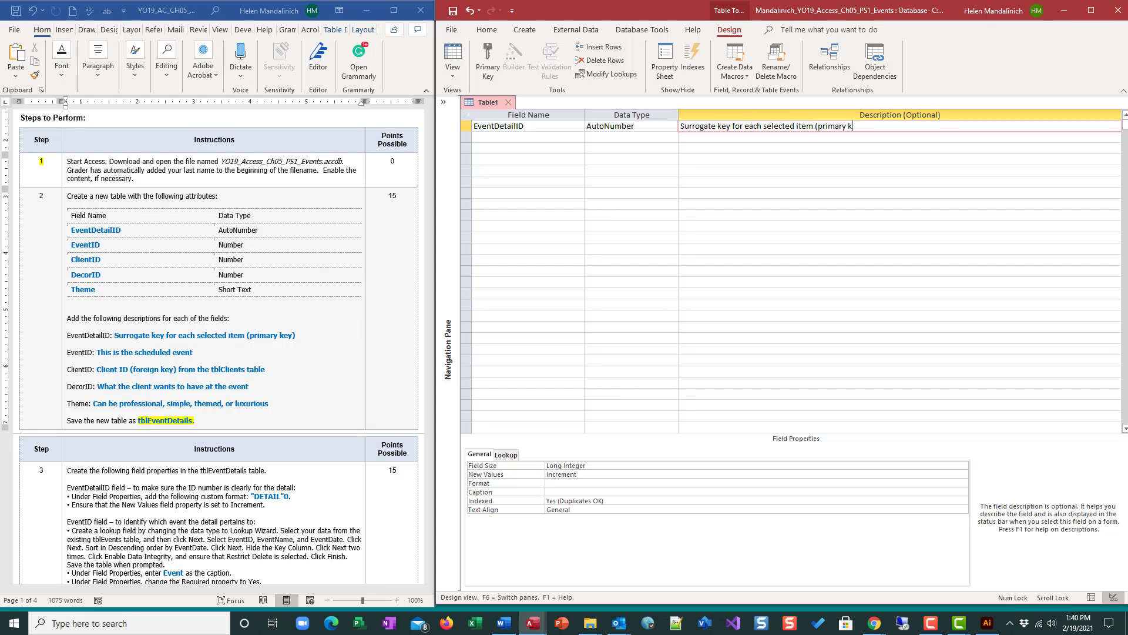
text(ey))
key(Return)
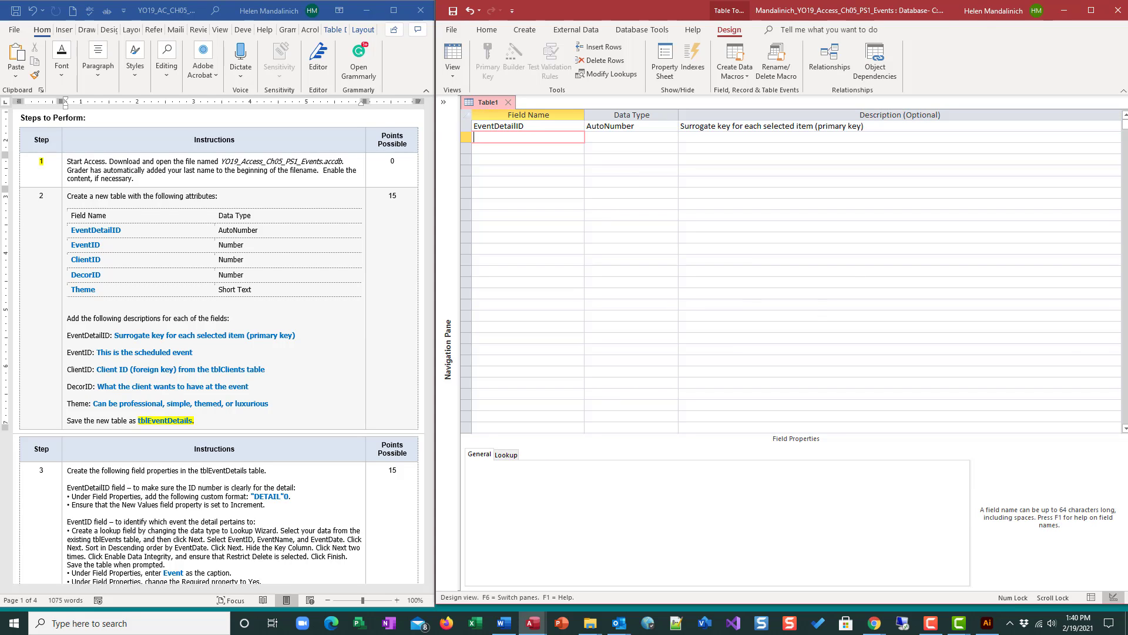
Add an EventID field with the Number data type as the table's second field
text(eventID)
key(Return)
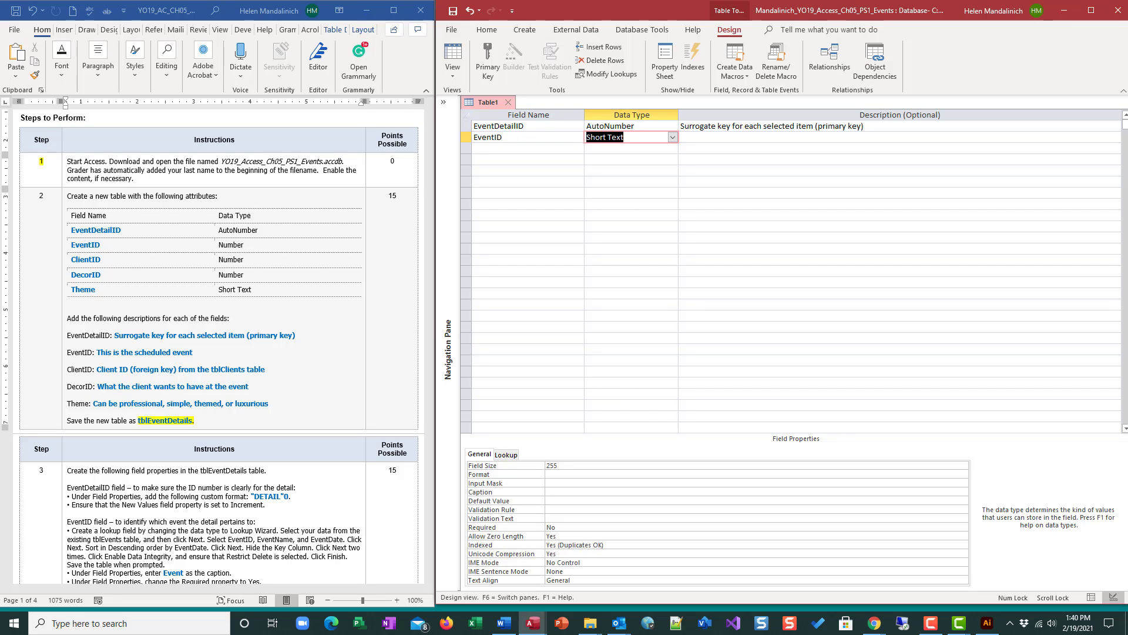
key(Tab)
key(shift+Tab)
text(Number)
key(Tab)
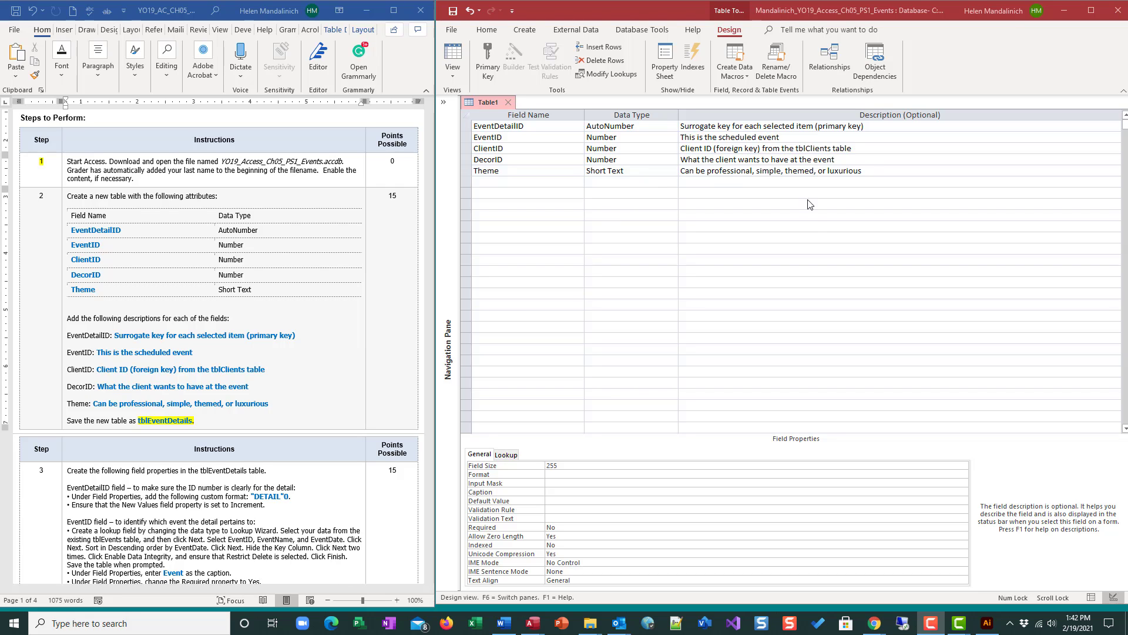
Try to save the new table as tblEventDetails, declining the automatic creation of a primary key
click(452, 15)
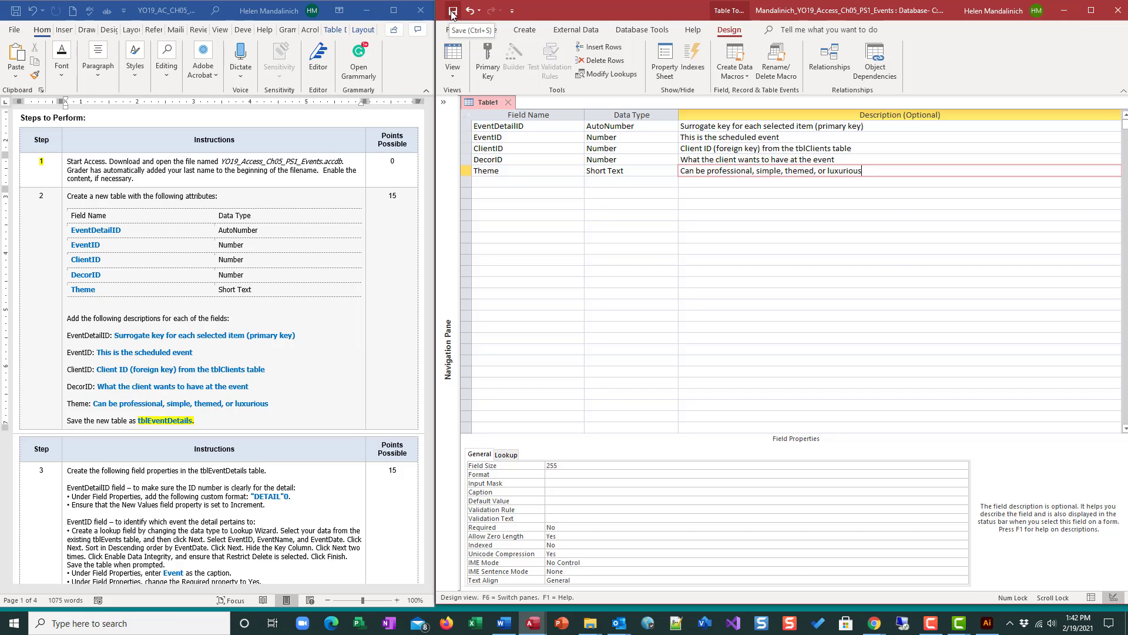
click(451, 13)
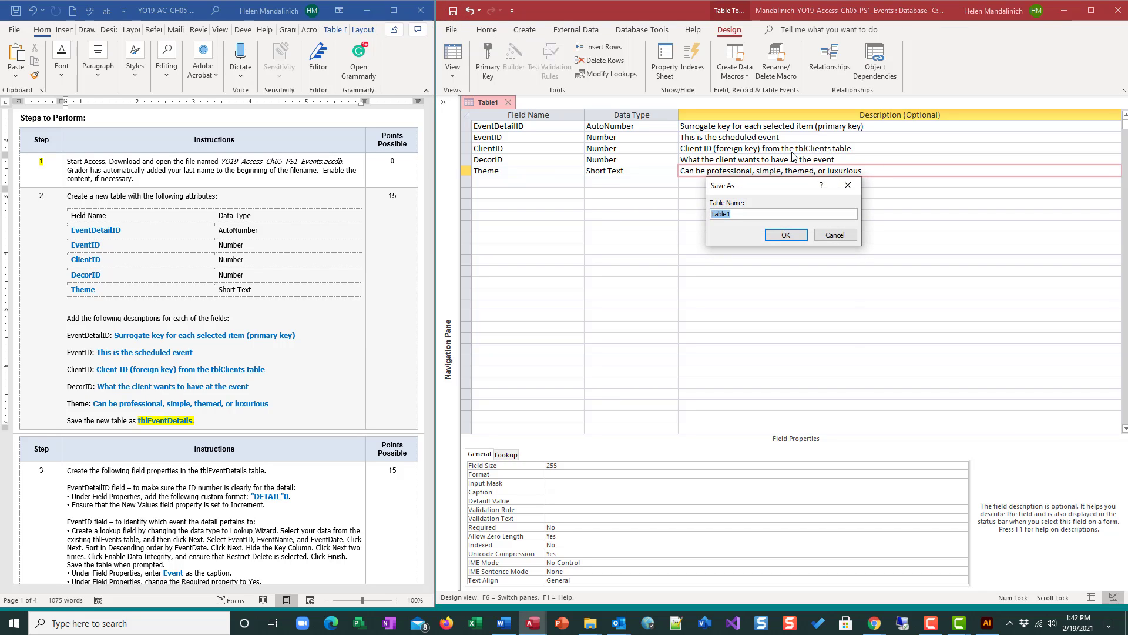
text(tblEventDetails)
click(793, 234)
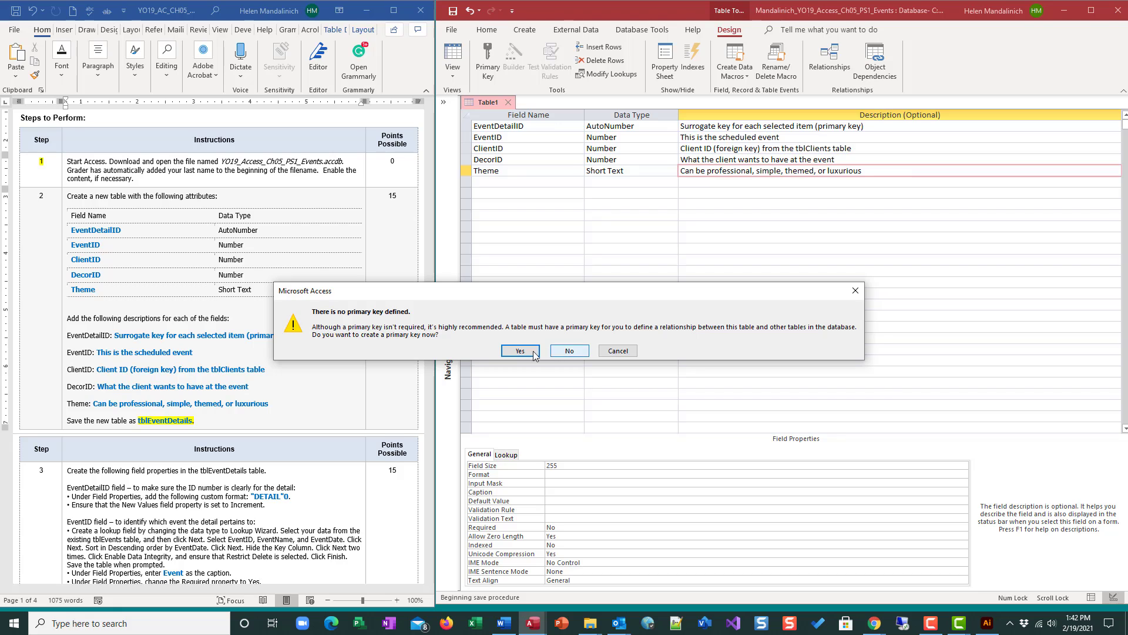
click(580, 352)
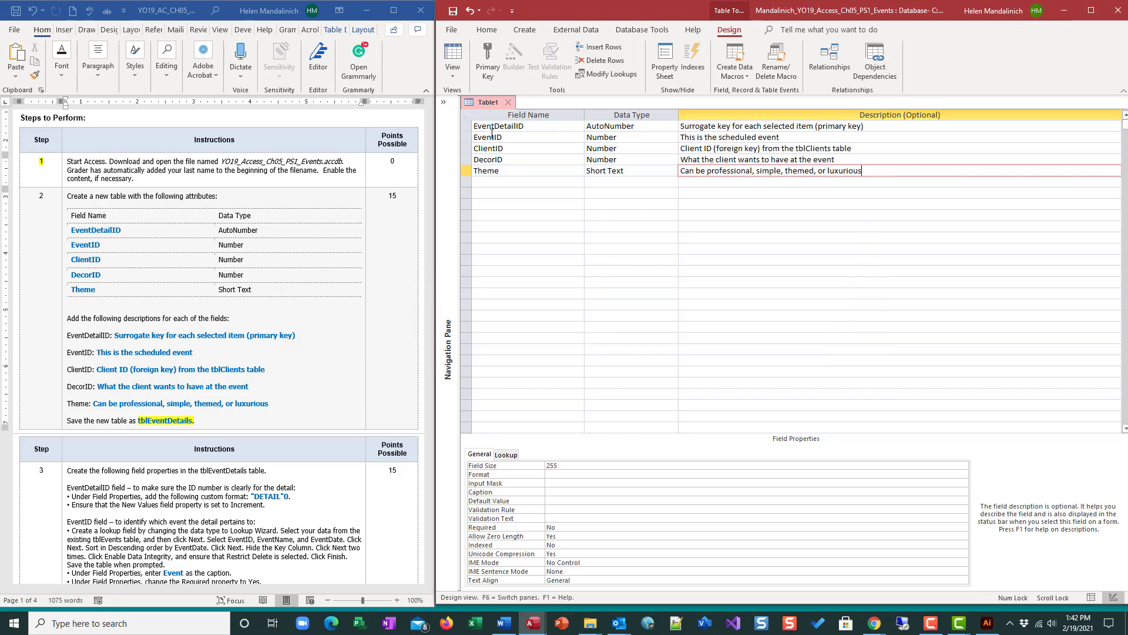
Set EventDetailID as the primary key and save the table under the name tblEventDetails
click(467, 125)
click(485, 59)
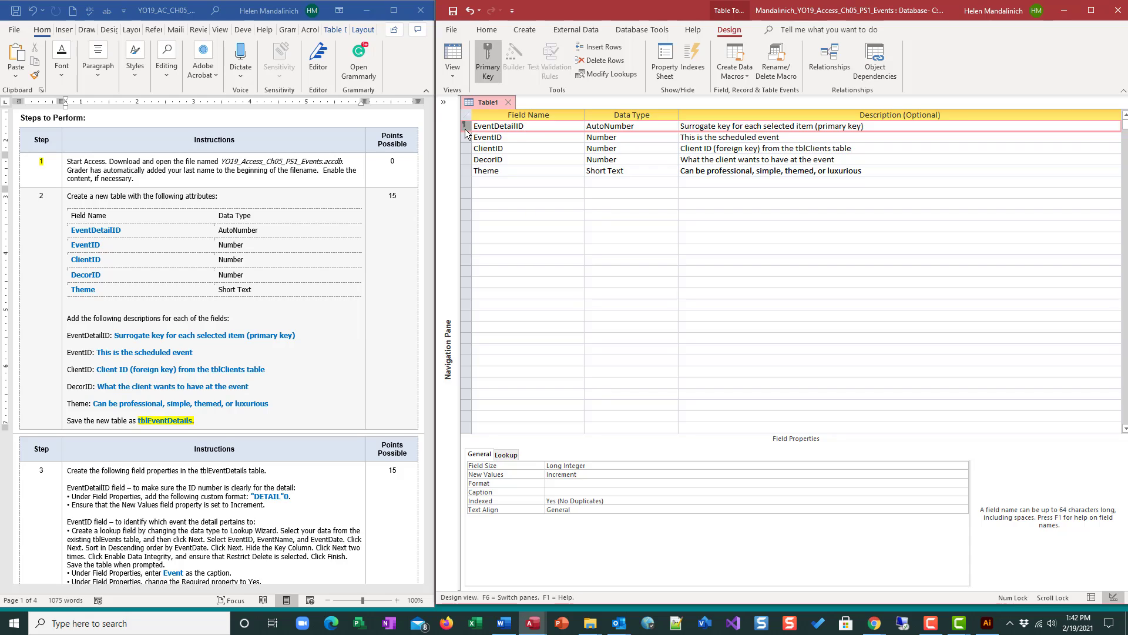
click(453, 10)
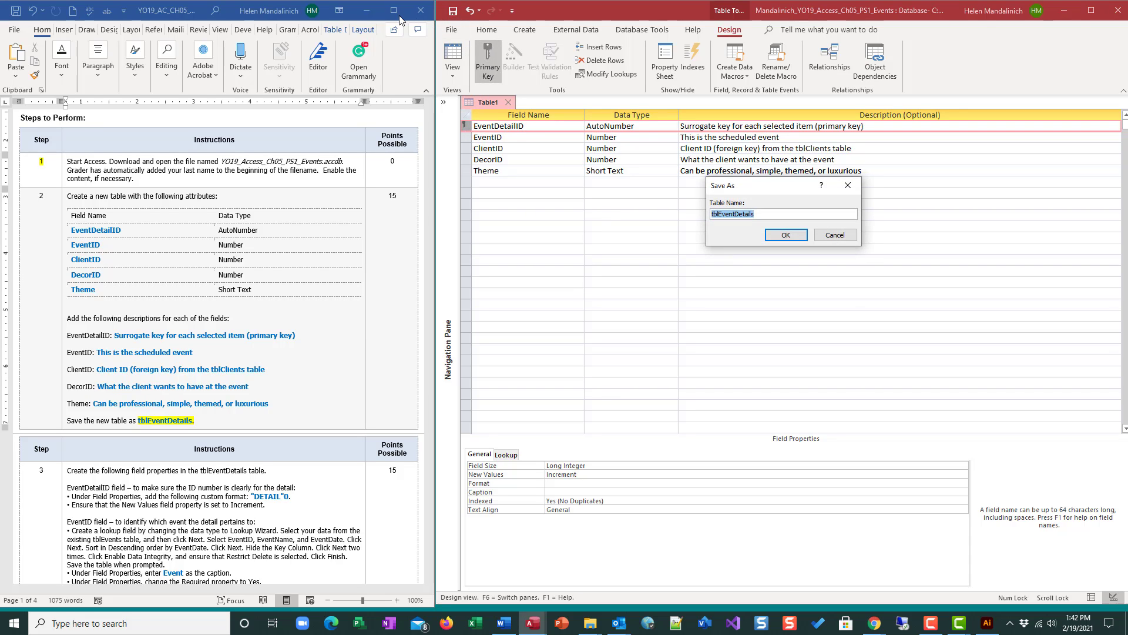
click(773, 235)
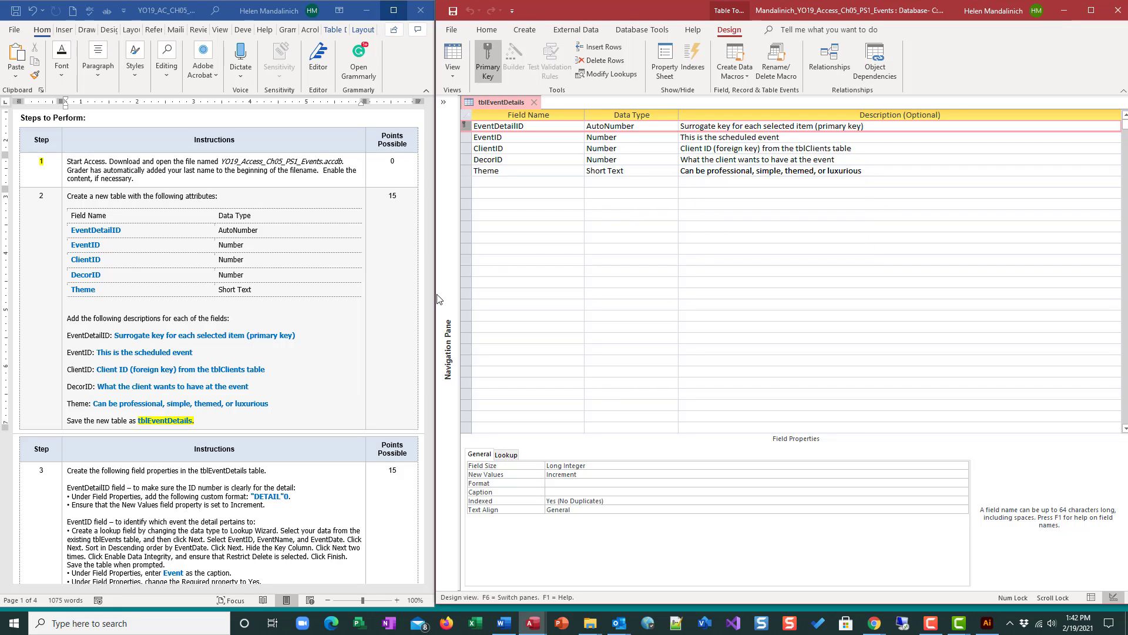
Switch to the Word instructions and highlight step number 2 in yellow
click(38, 195)
double_click(40, 196)
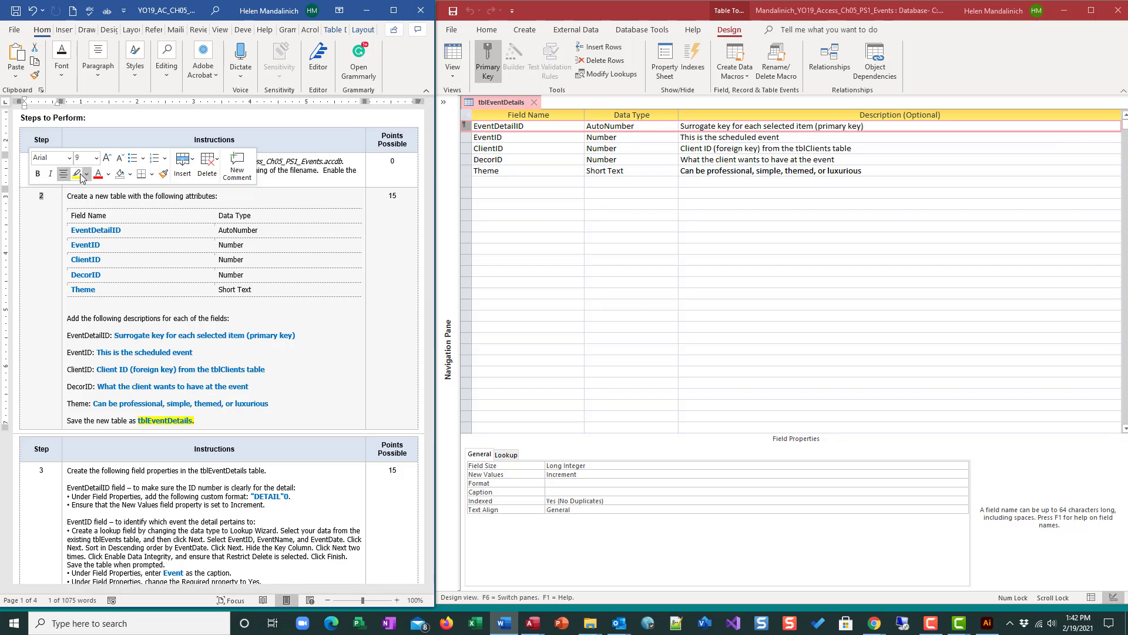
scroll(244, 292, down, 8)
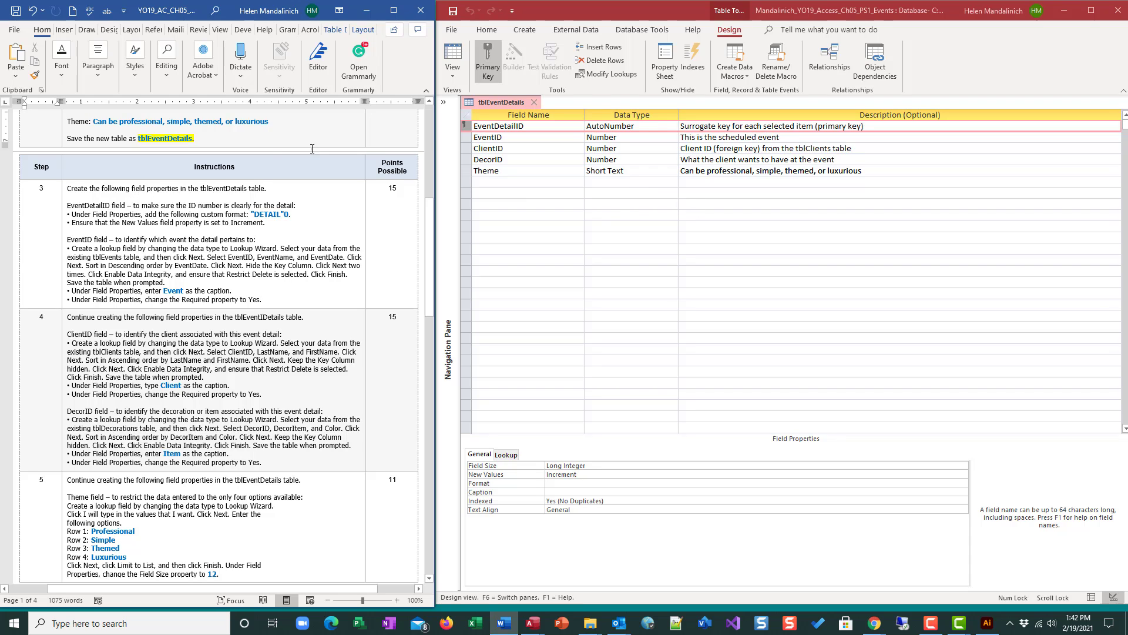
In Access, set the Format property of the EventDetailID field to "DETAIL"0 using the Zoom dialog
click(530, 126)
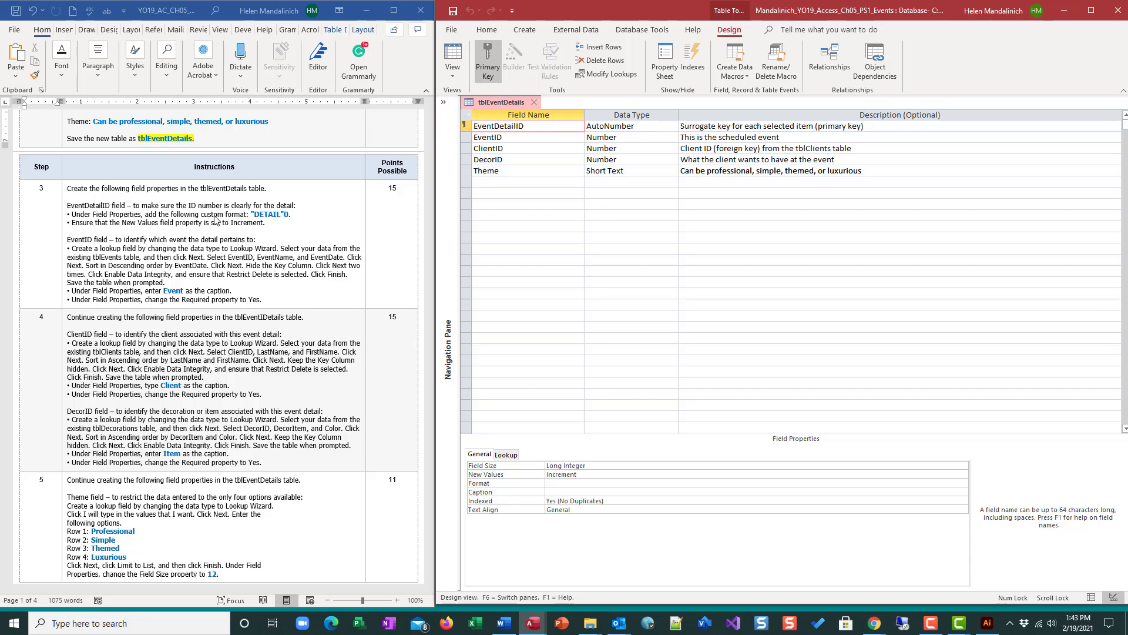
click(564, 483)
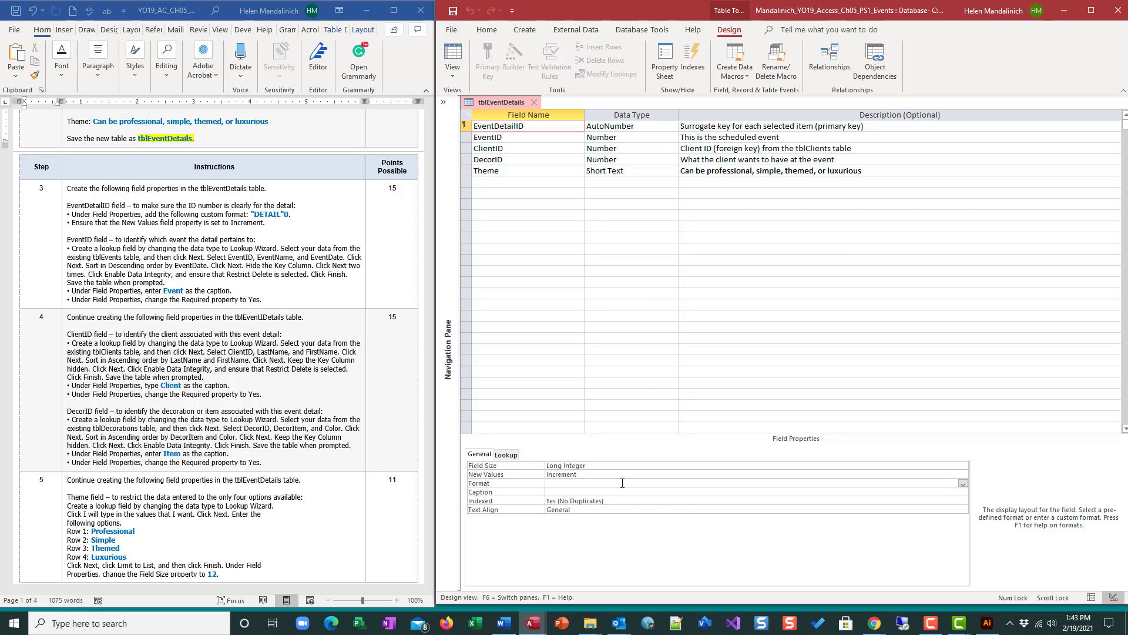
right_click(623, 483)
click(643, 507)
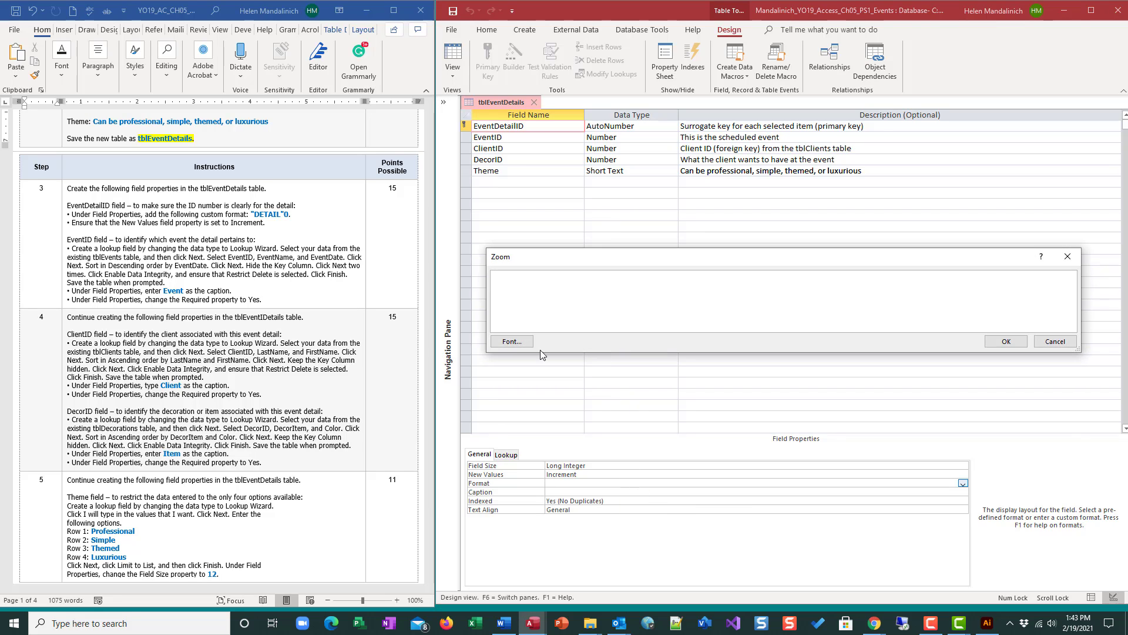
click(512, 341)
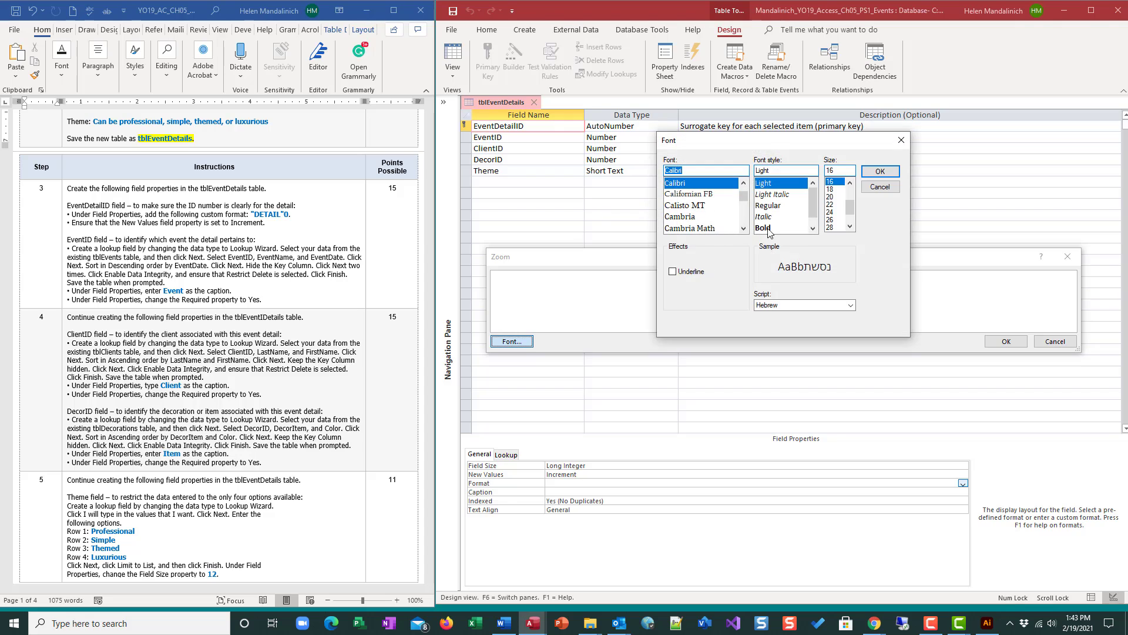
click(879, 171)
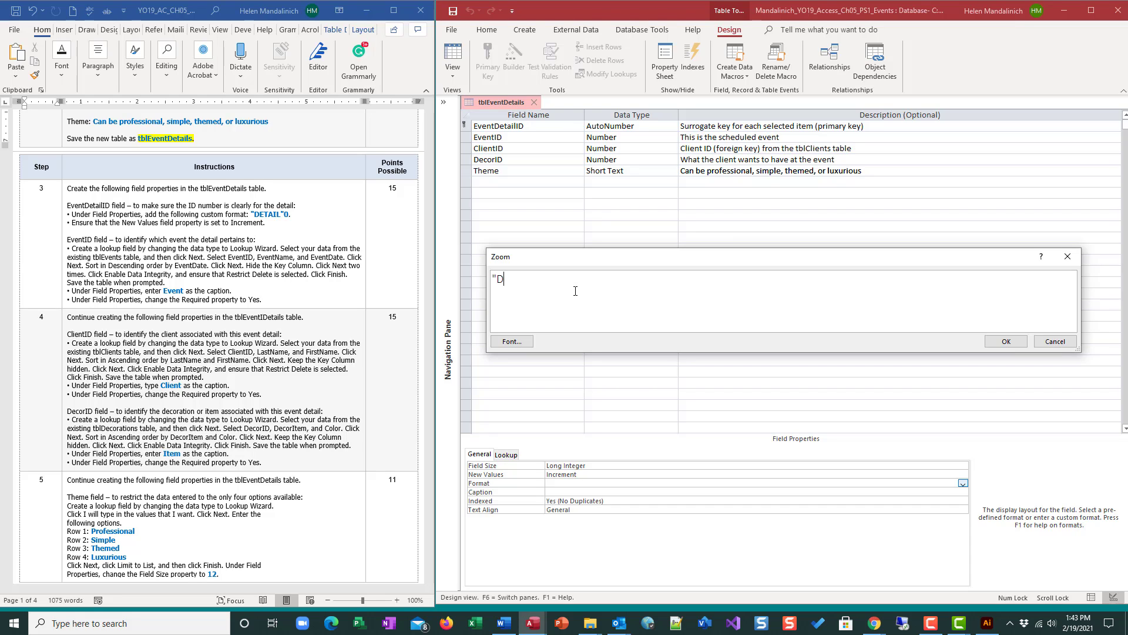
text("De)
key(BackSpace)
key(Caps_Lock)
text(ETAIL"0)
click(1006, 341)
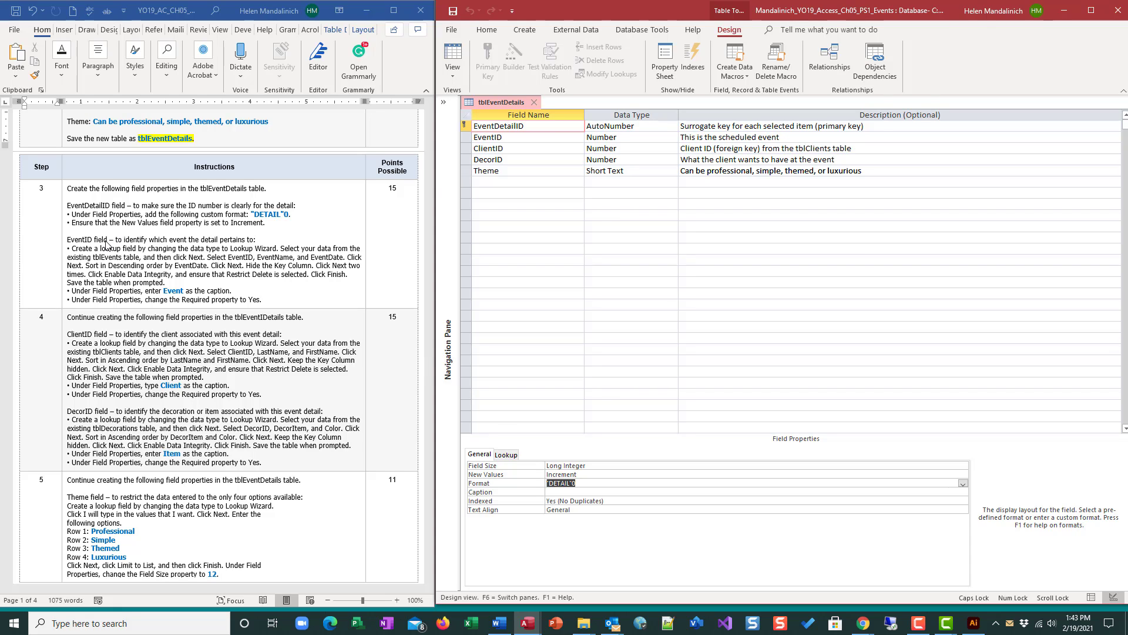
Start the Lookup Wizard as the data type of the EventID field
click(531, 136)
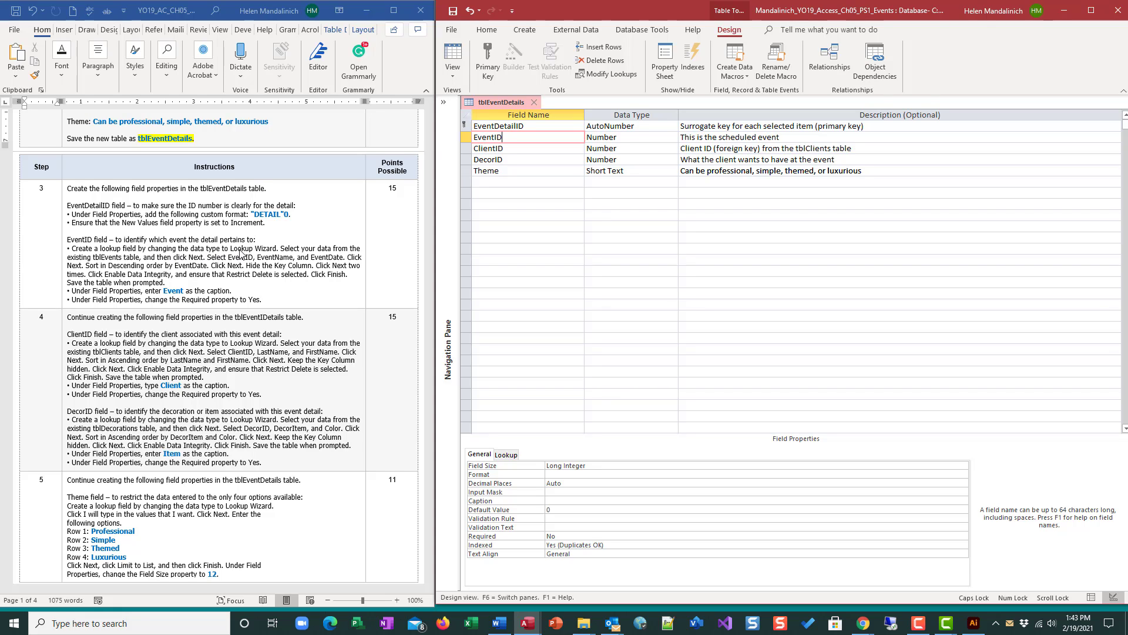
click(650, 136)
click(672, 137)
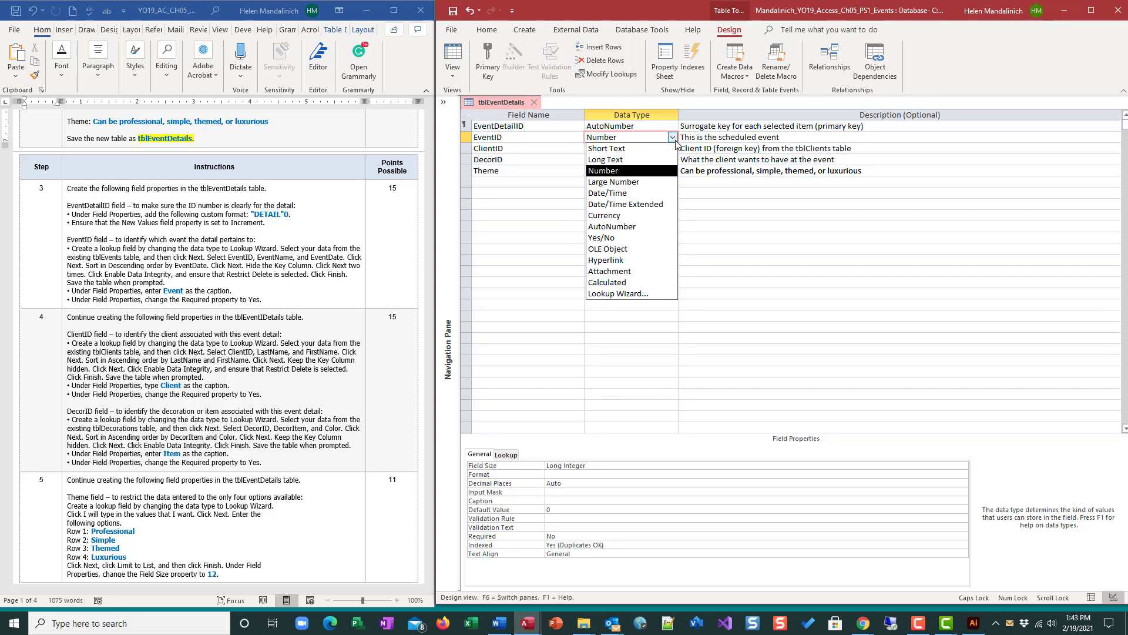
click(623, 294)
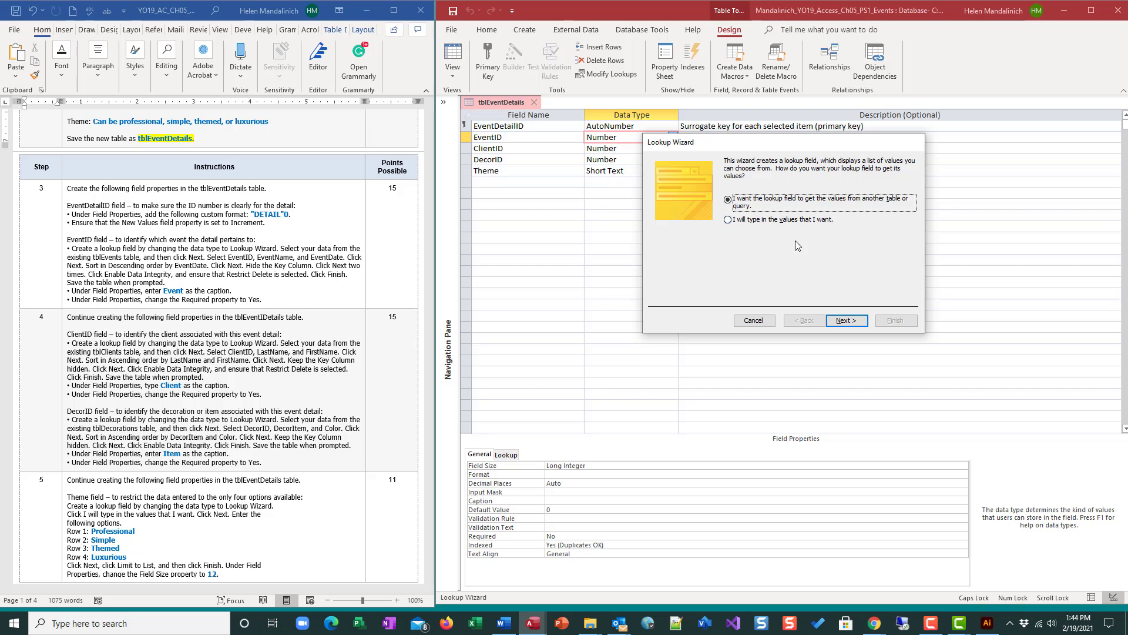
In the Word instructions, highlight "Select your data from the existing tblEvents table" in yellow under the EventID field
click(282, 248)
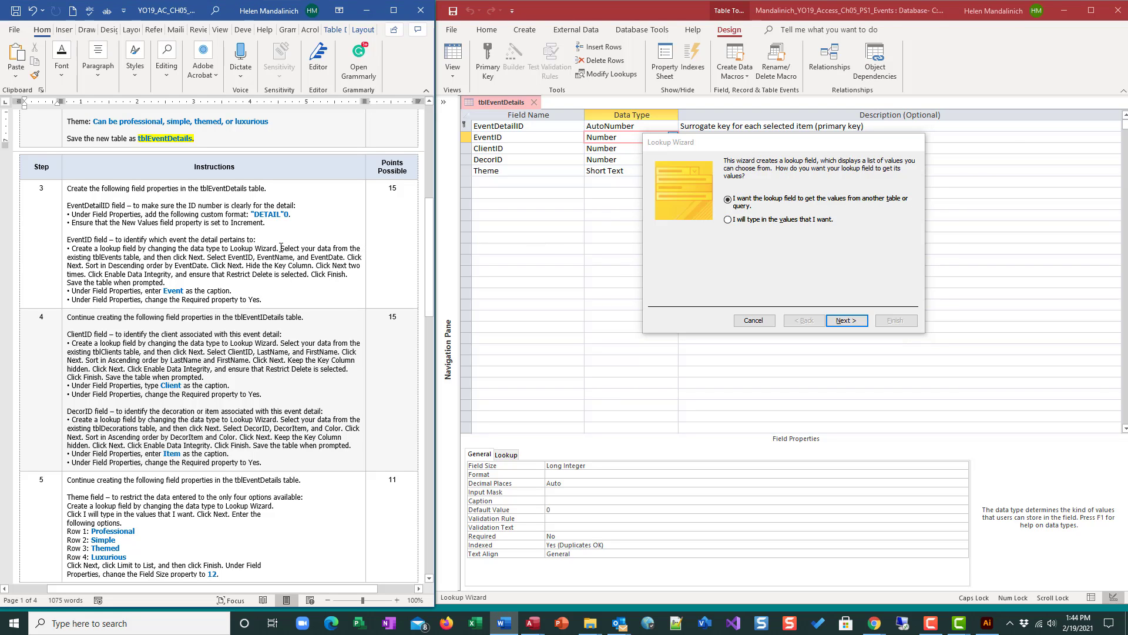
drag(281, 247, 141, 259)
click(185, 235)
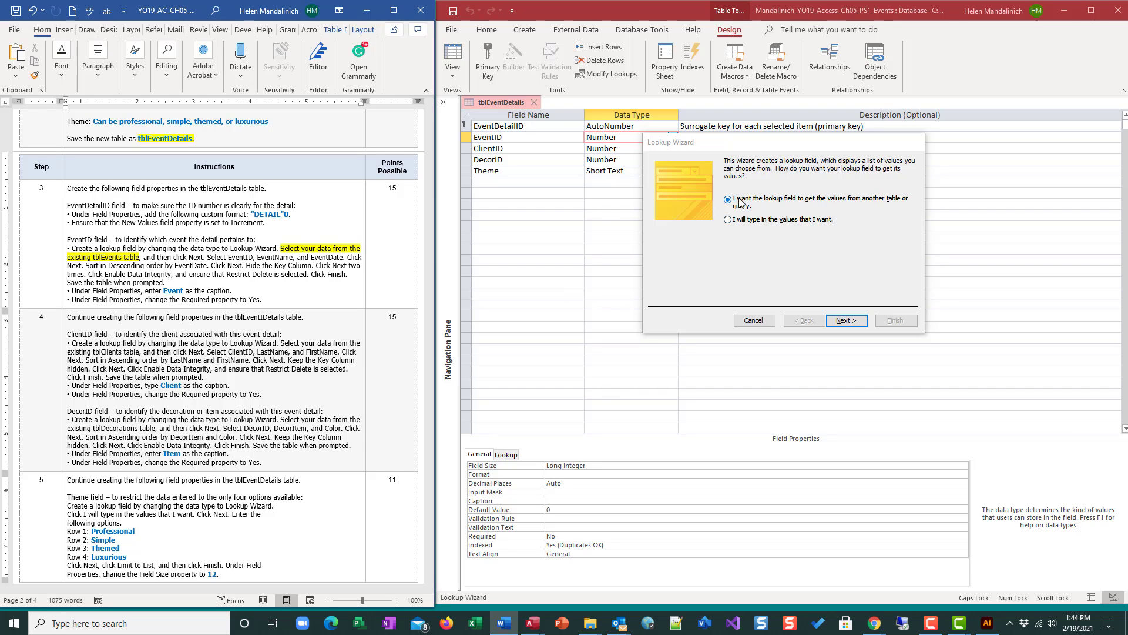
In Access, base the EventID lookup on the tblEvents table and include its EventID, EventName, and EventDate fields
click(838, 320)
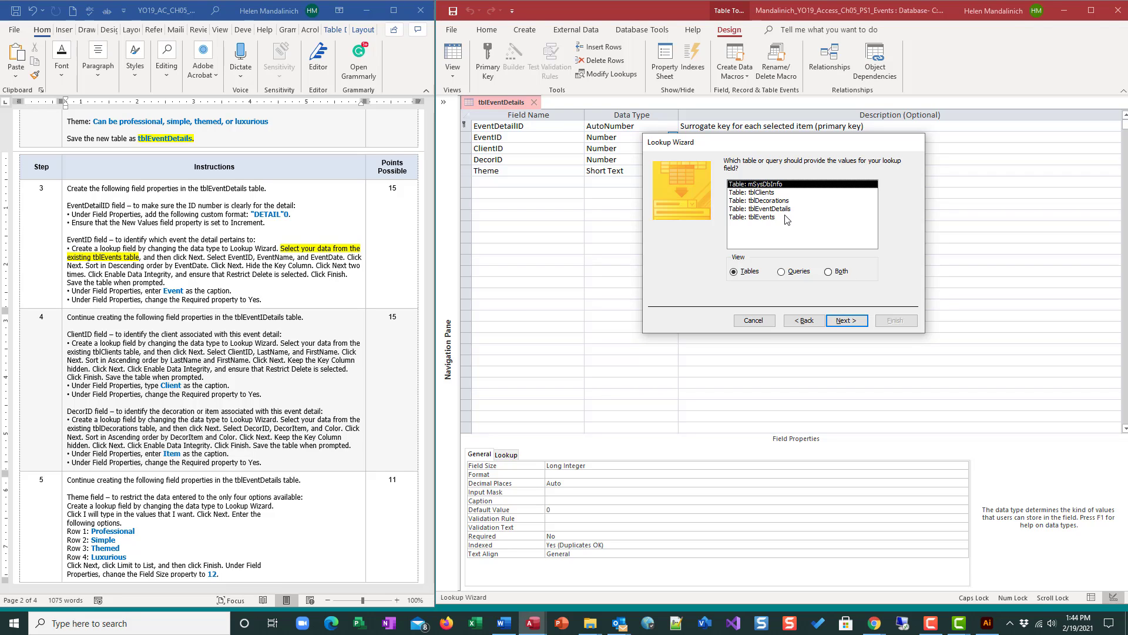
click(786, 218)
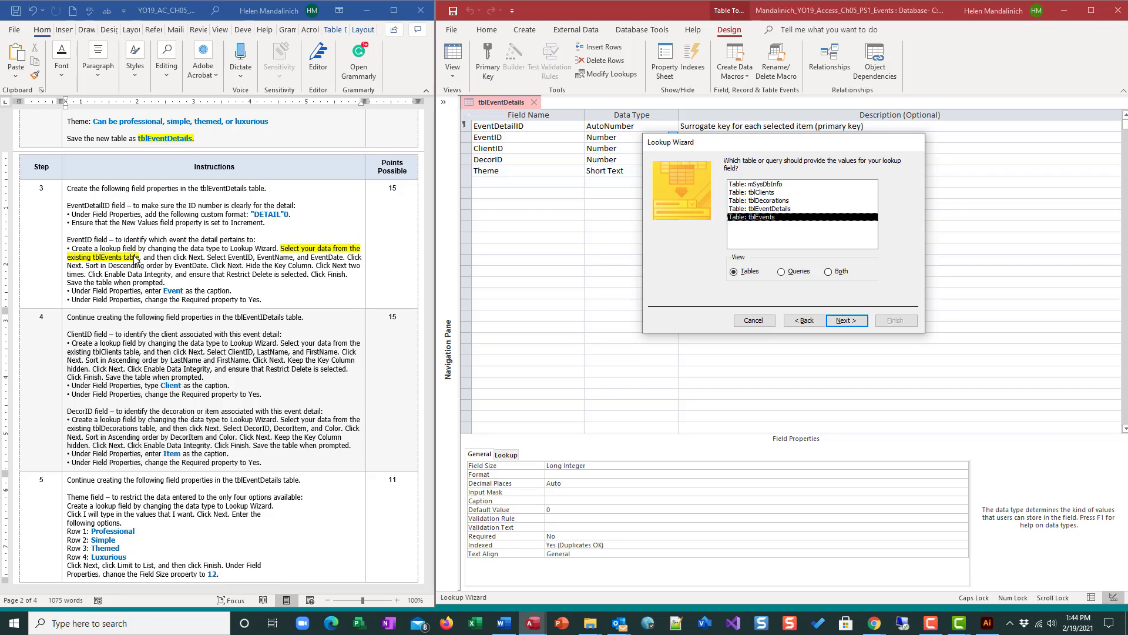
click(832, 320)
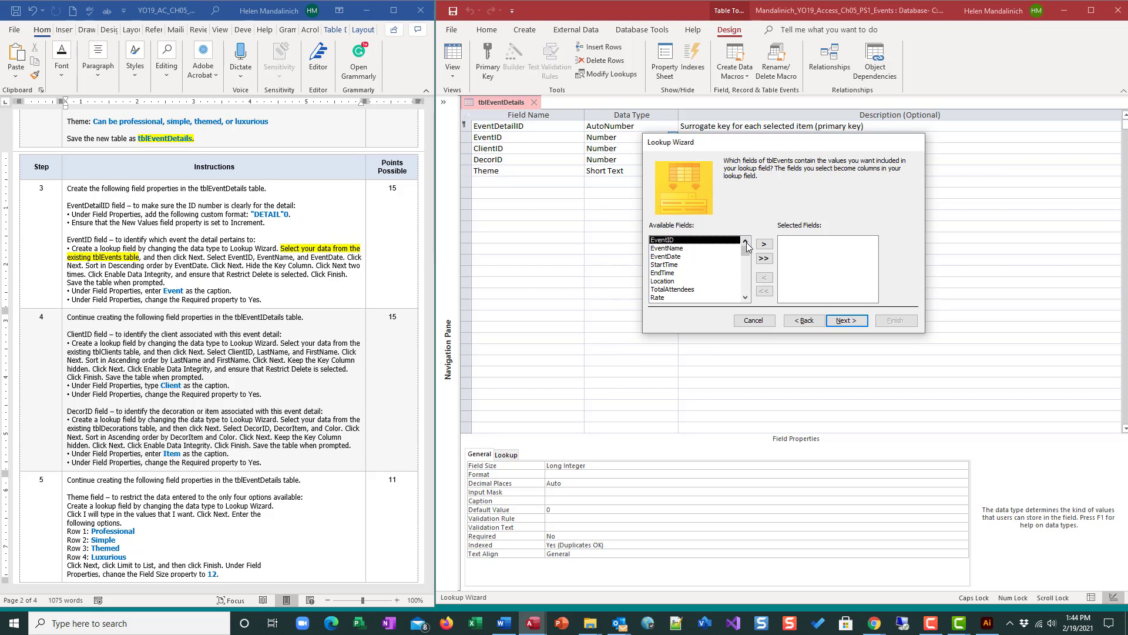
click(764, 244)
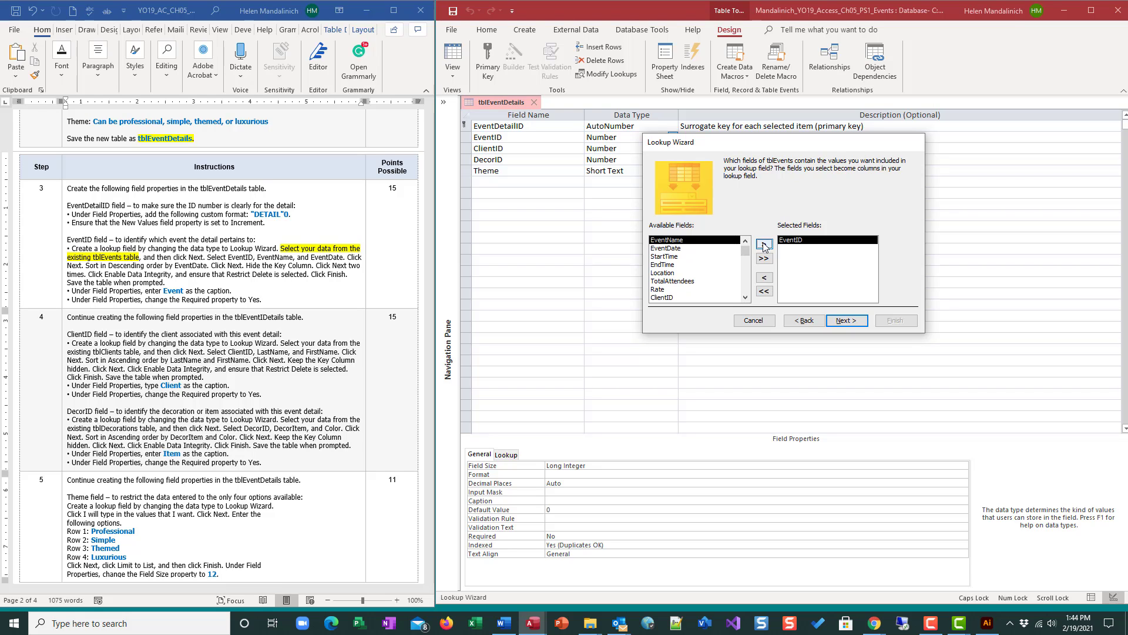
click(764, 245)
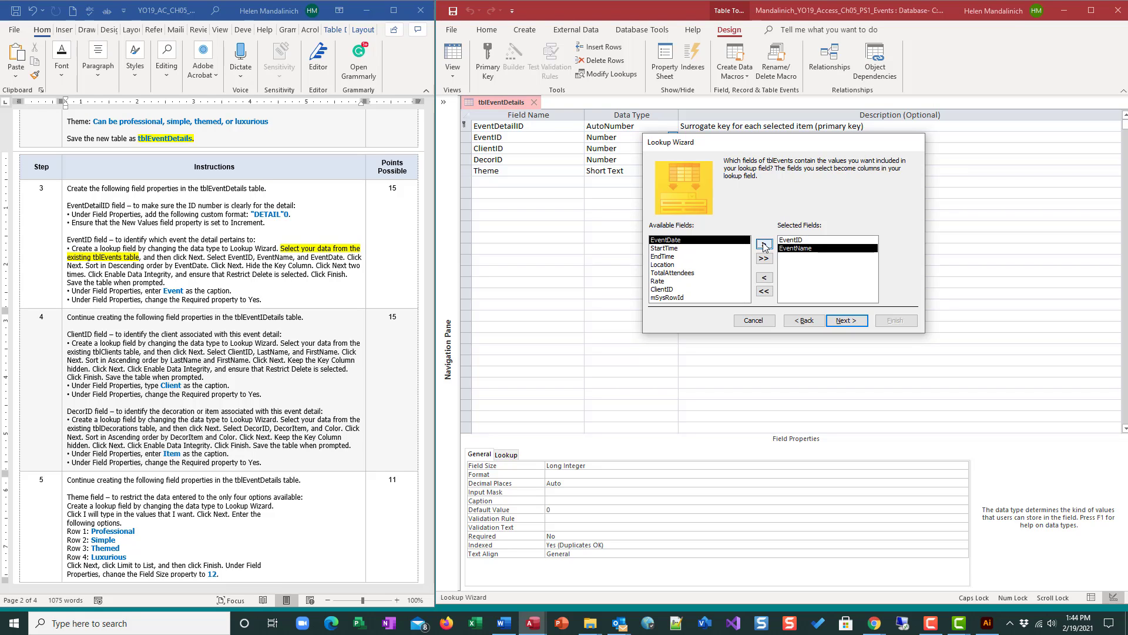
click(764, 244)
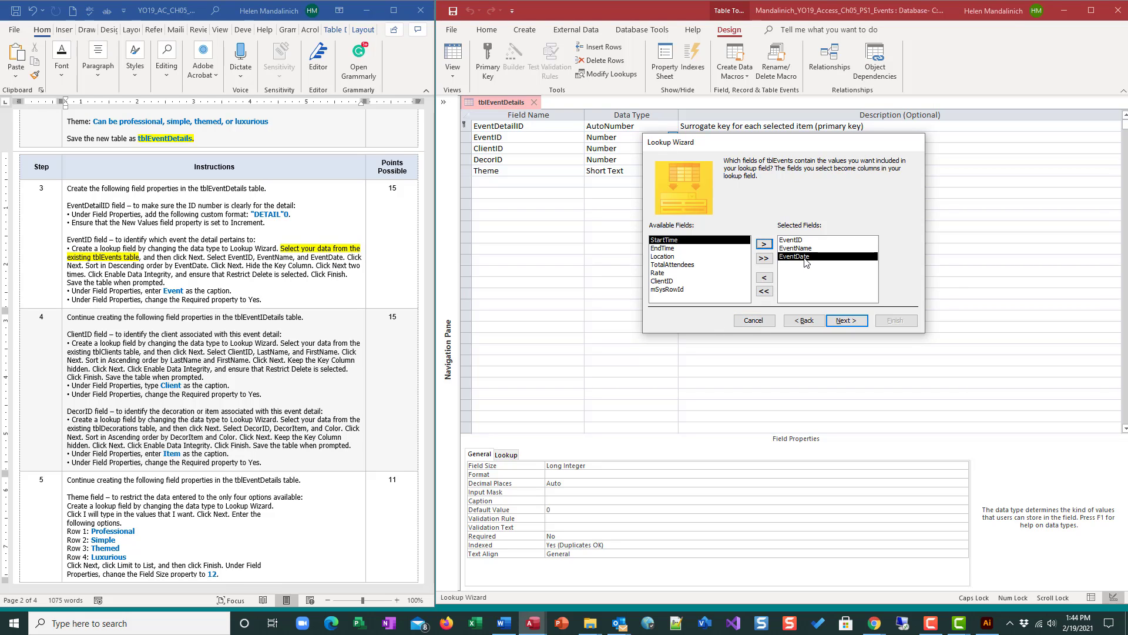
click(847, 321)
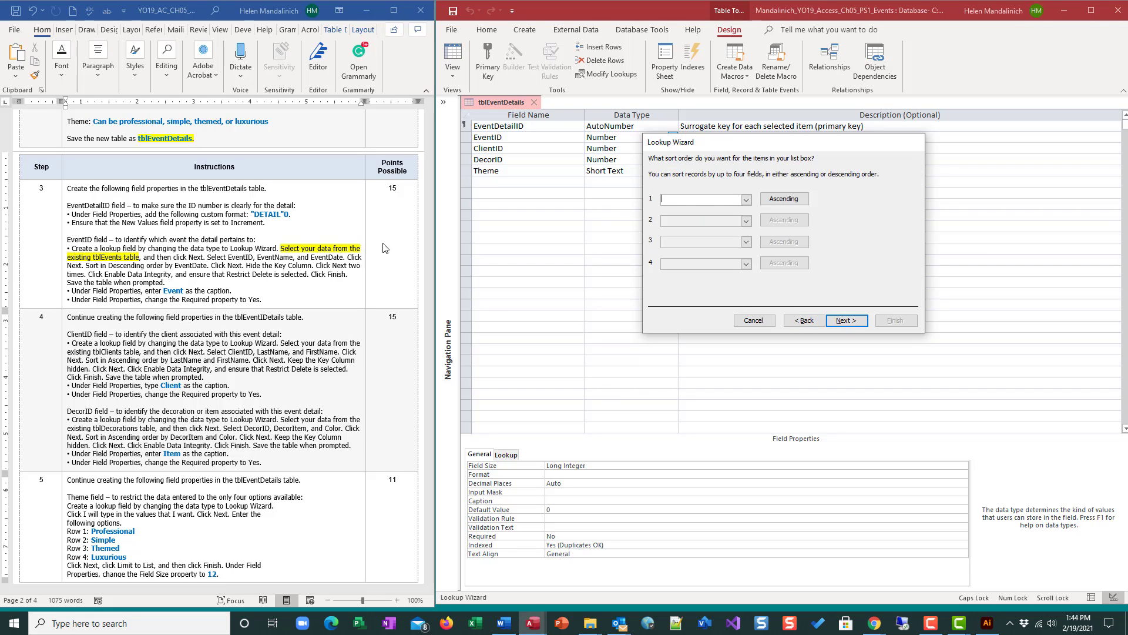
Sort the EventID lookup list by EventDate in descending order and continue to the wizard's final page
click(746, 200)
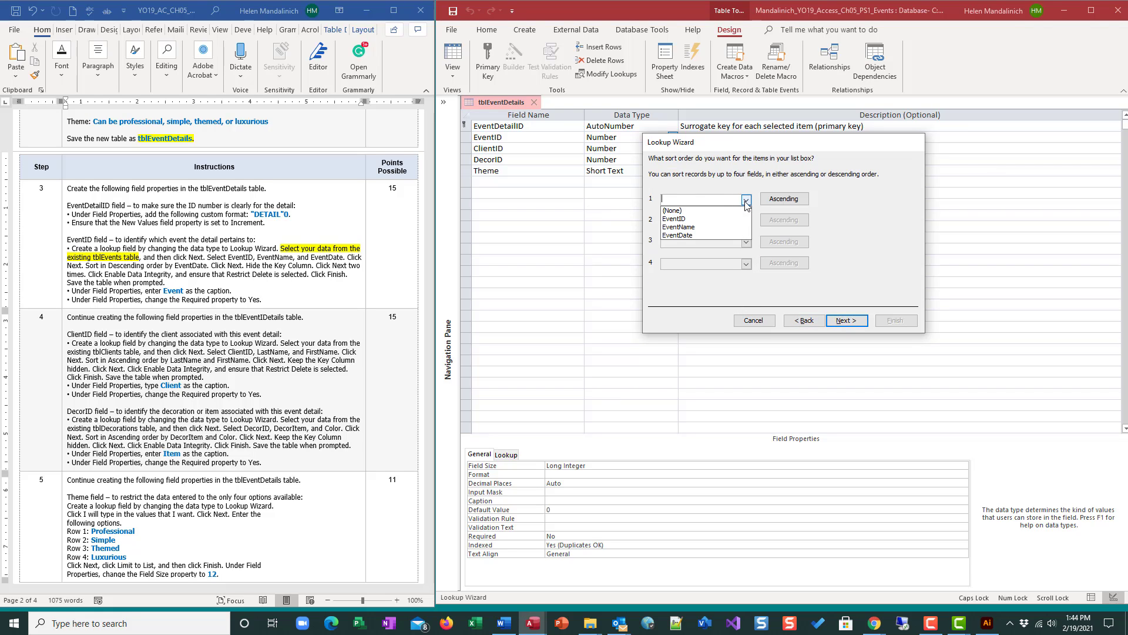
click(680, 235)
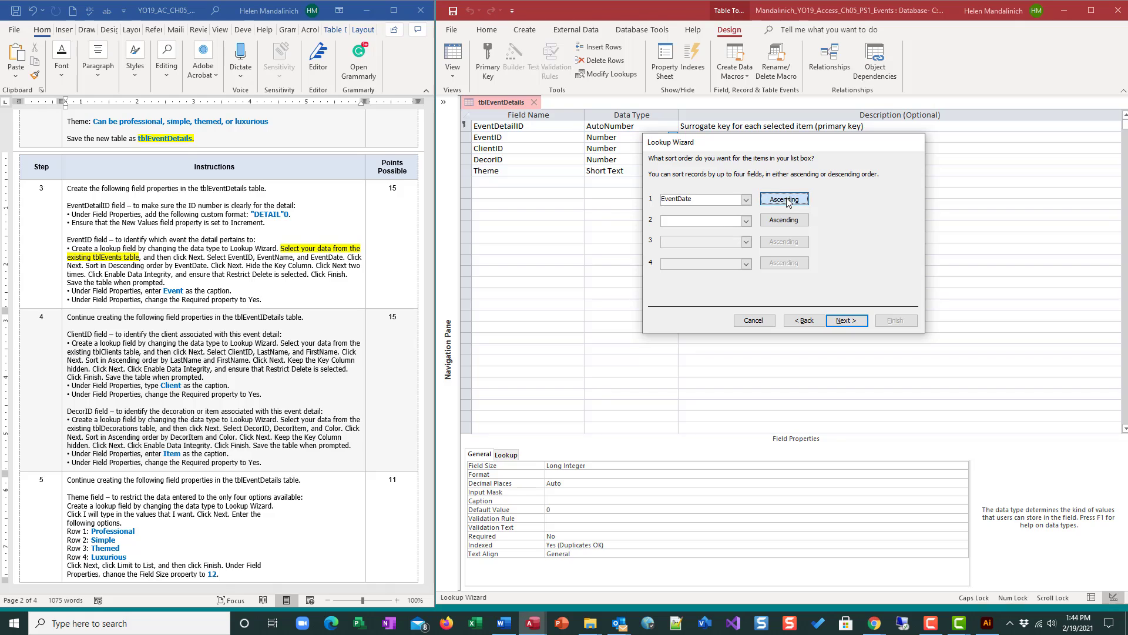
click(786, 200)
click(846, 320)
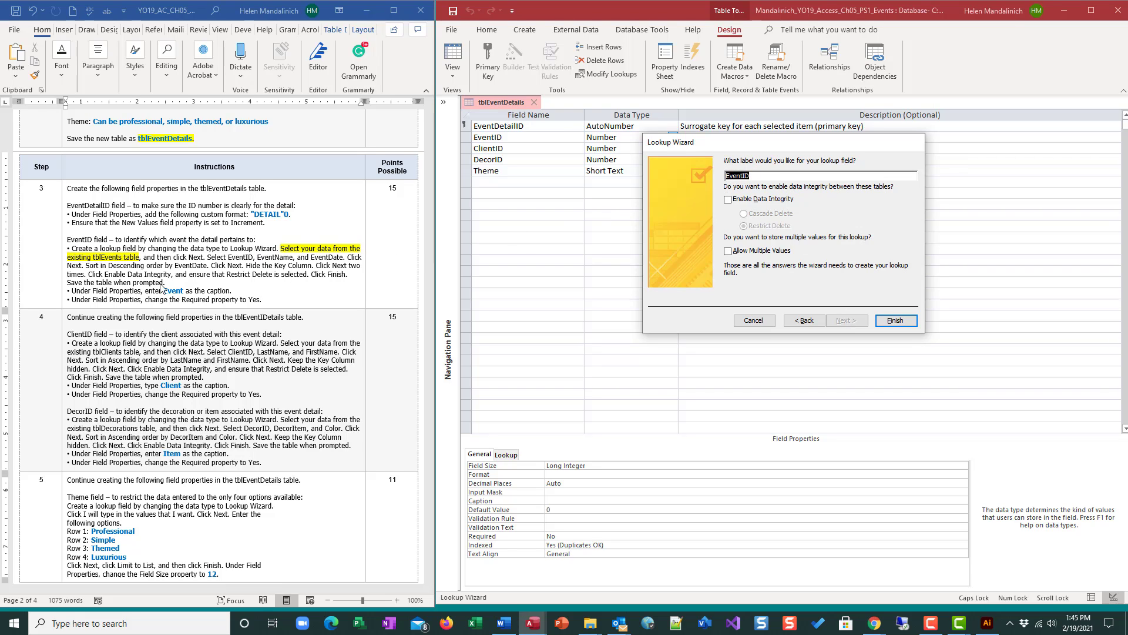
Enable data integrity with Restrict Delete for the EventID lookup, then finish the wizard and save the table
click(728, 201)
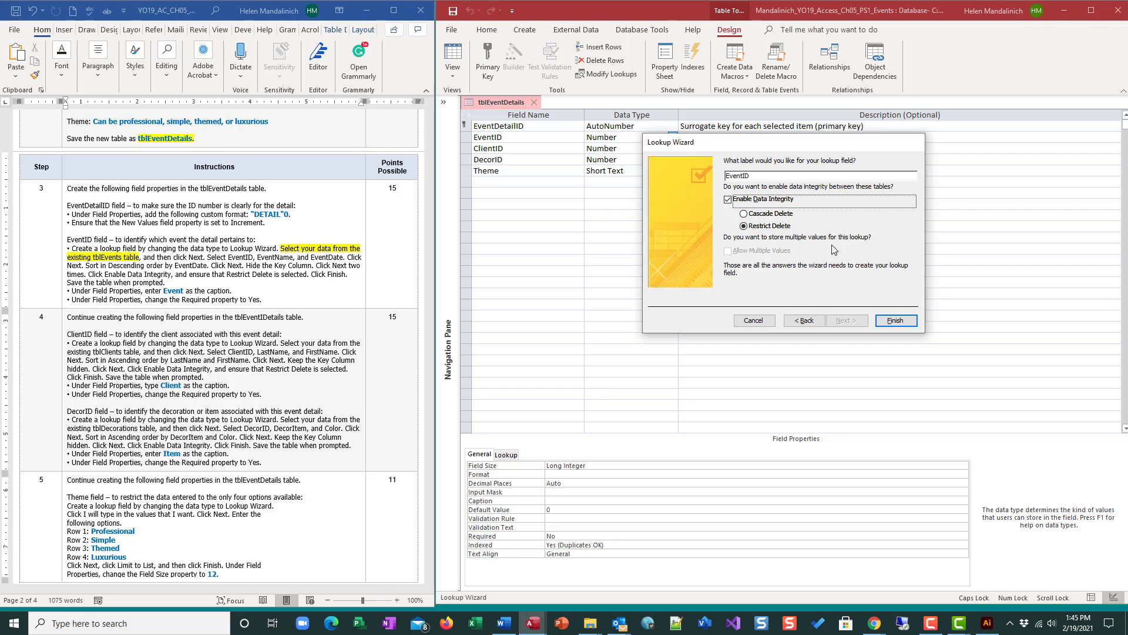
click(895, 322)
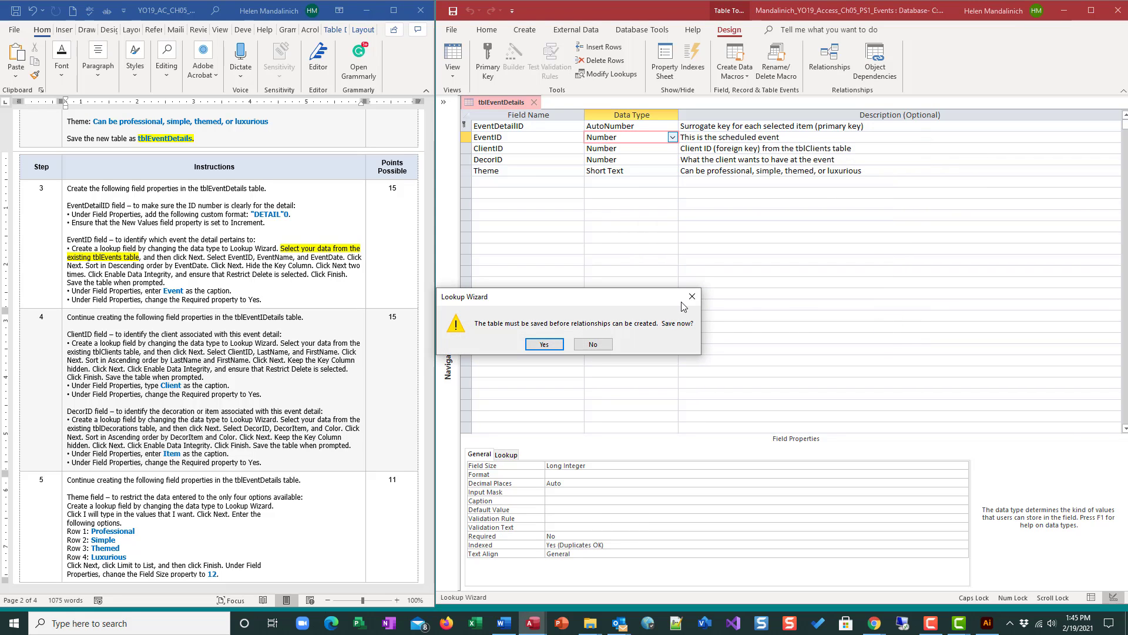
click(544, 344)
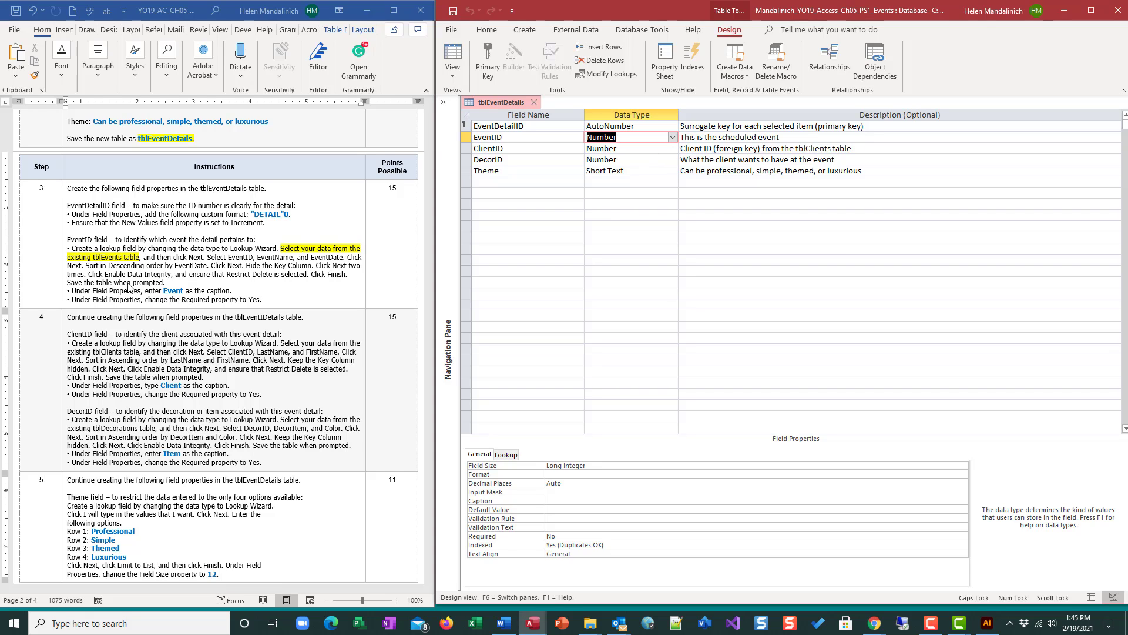
Set the EventID field's Caption to Event and its Required property to Yes, and save the table
click(69, 207)
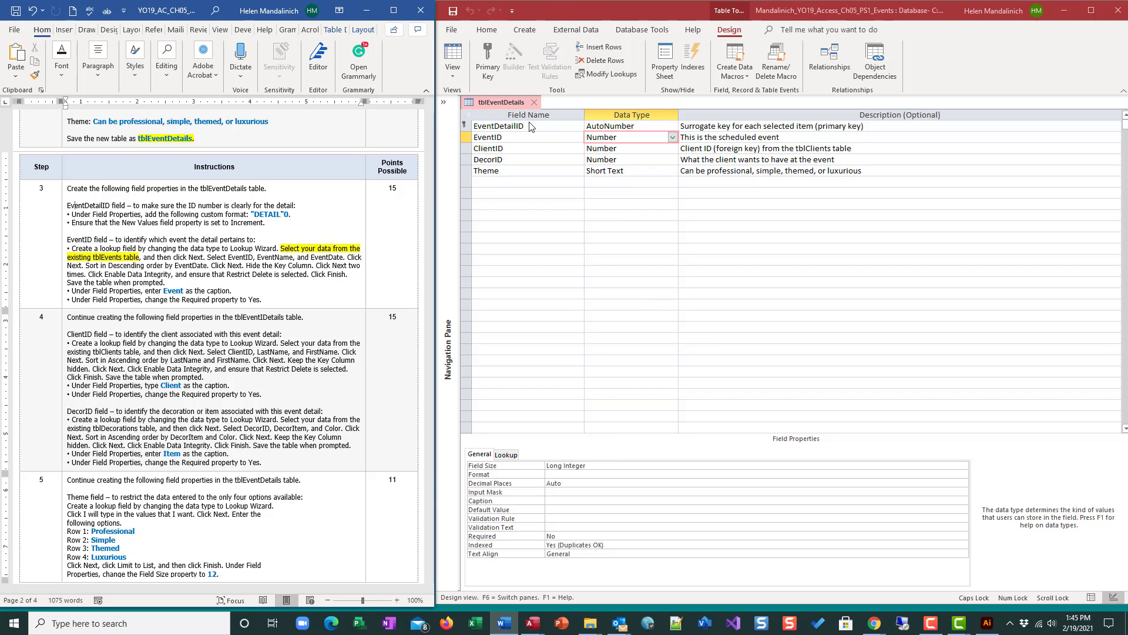
click(552, 501)
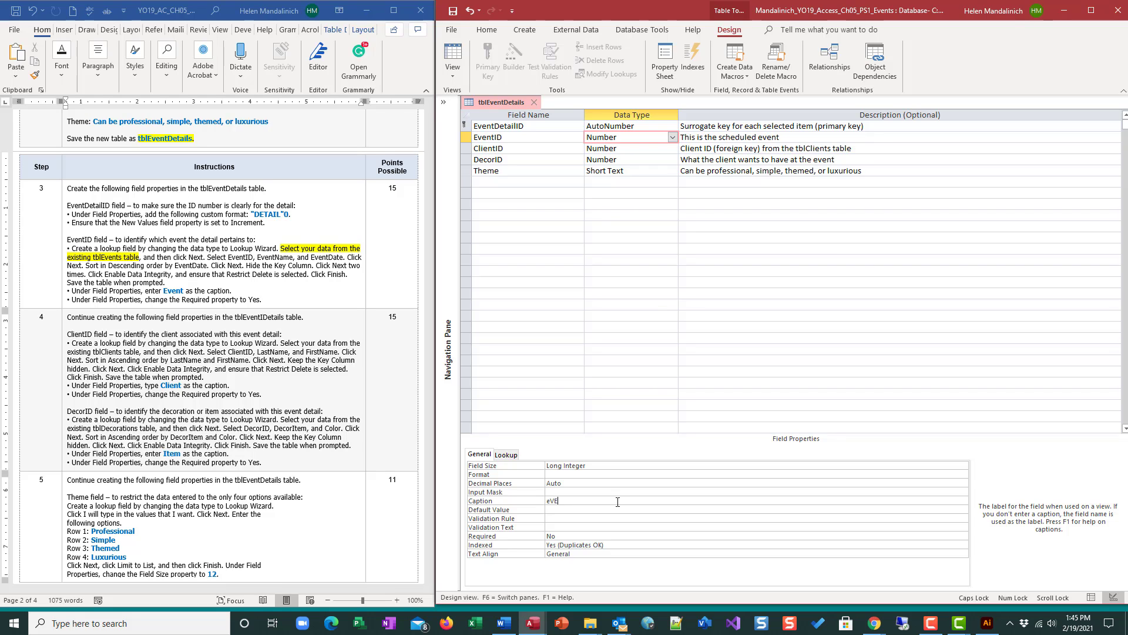
text(E)
key(Caps_Lock)
click(552, 536)
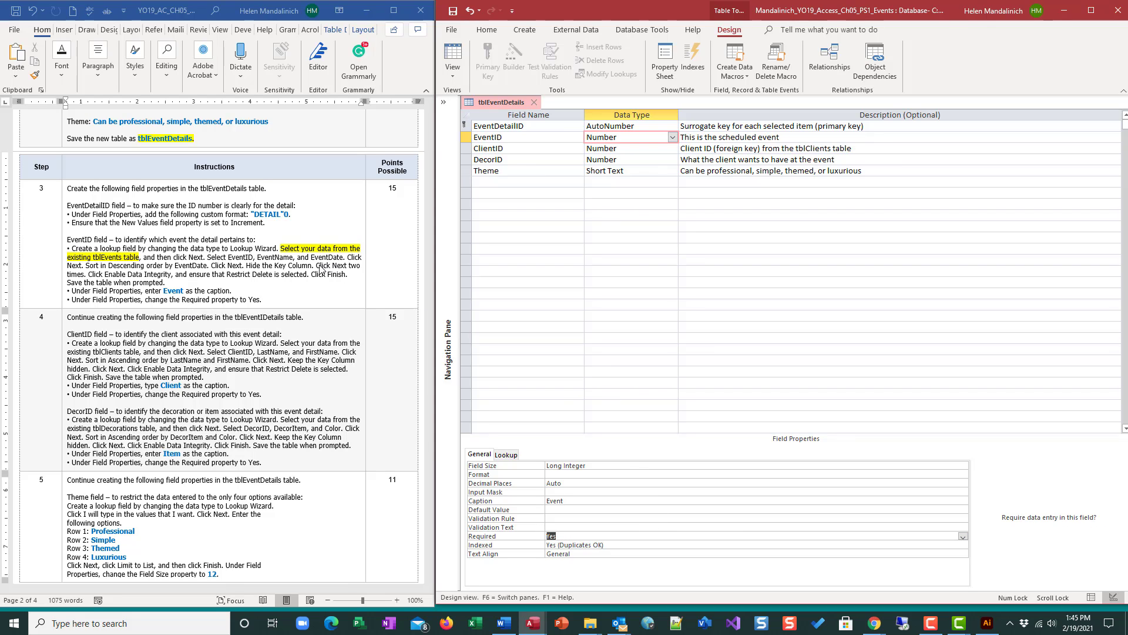
click(284, 275)
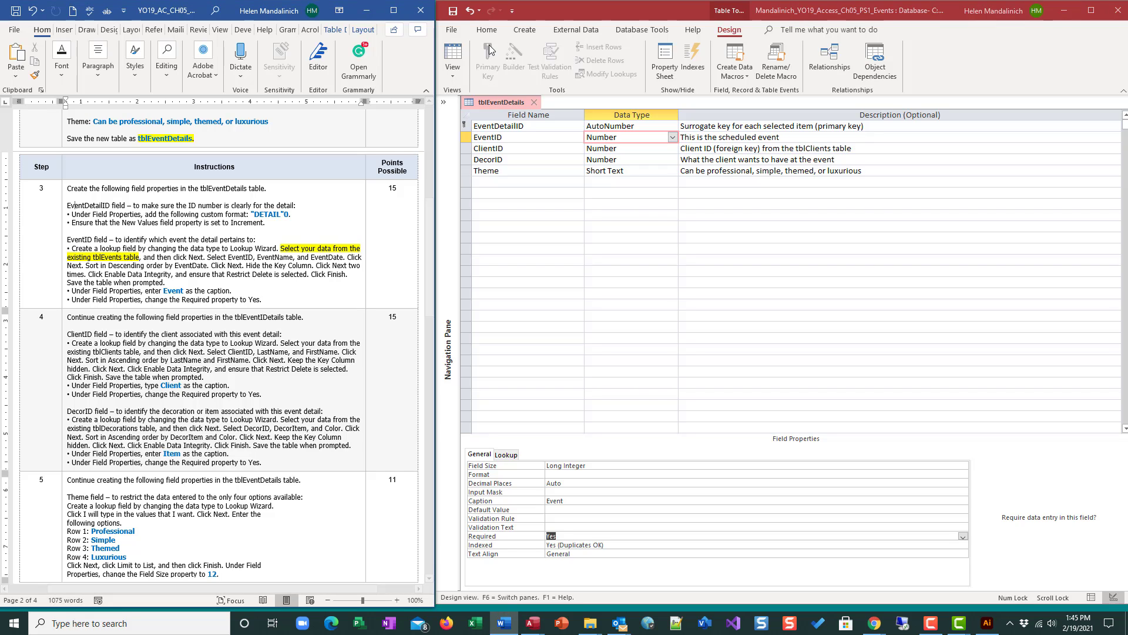
click(453, 11)
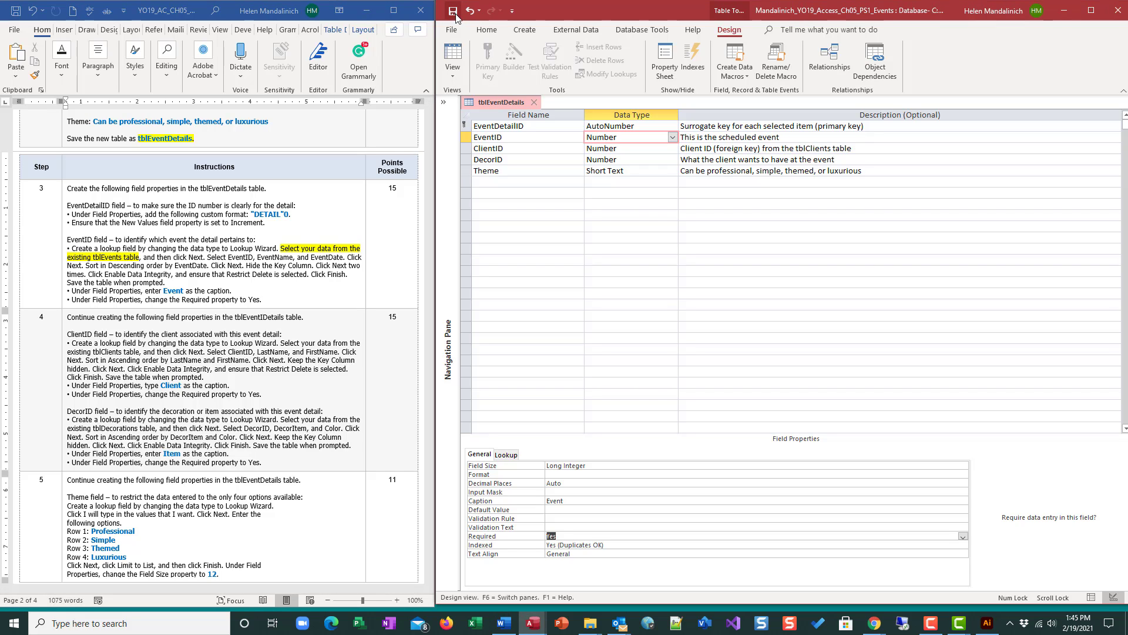
Switch to the Word instructions and highlight step number 3 in yellow
click(52, 187)
double_click(41, 188)
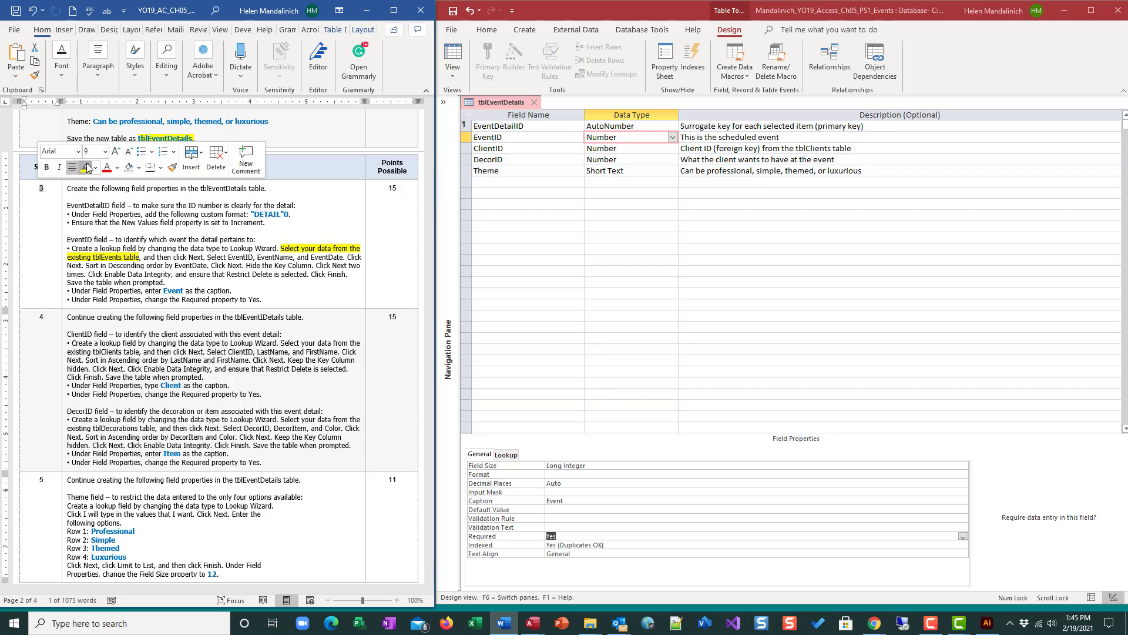
scroll(233, 315, down, 3)
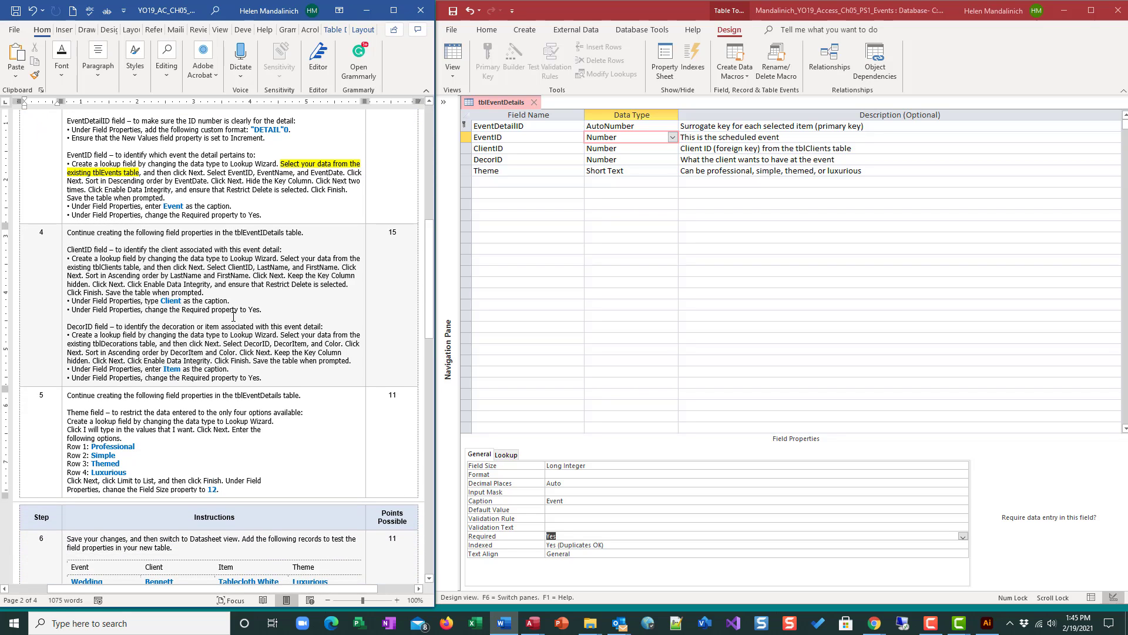
scroll(234, 317, up, 1)
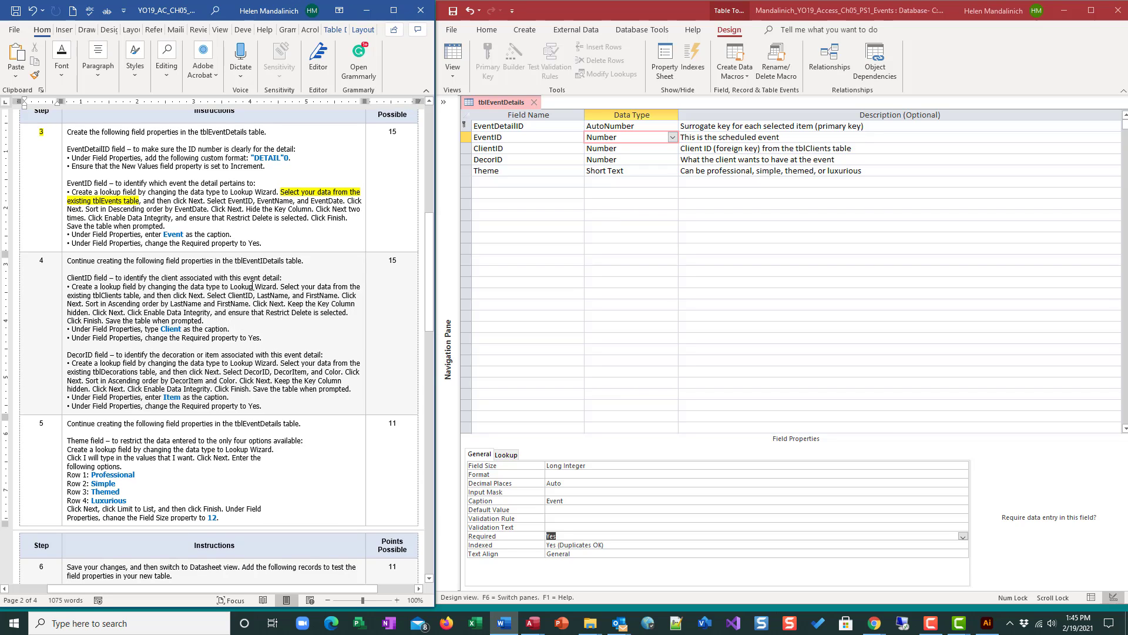
In Access, start the Lookup Wizard as the data type of the ClientID field
click(487, 148)
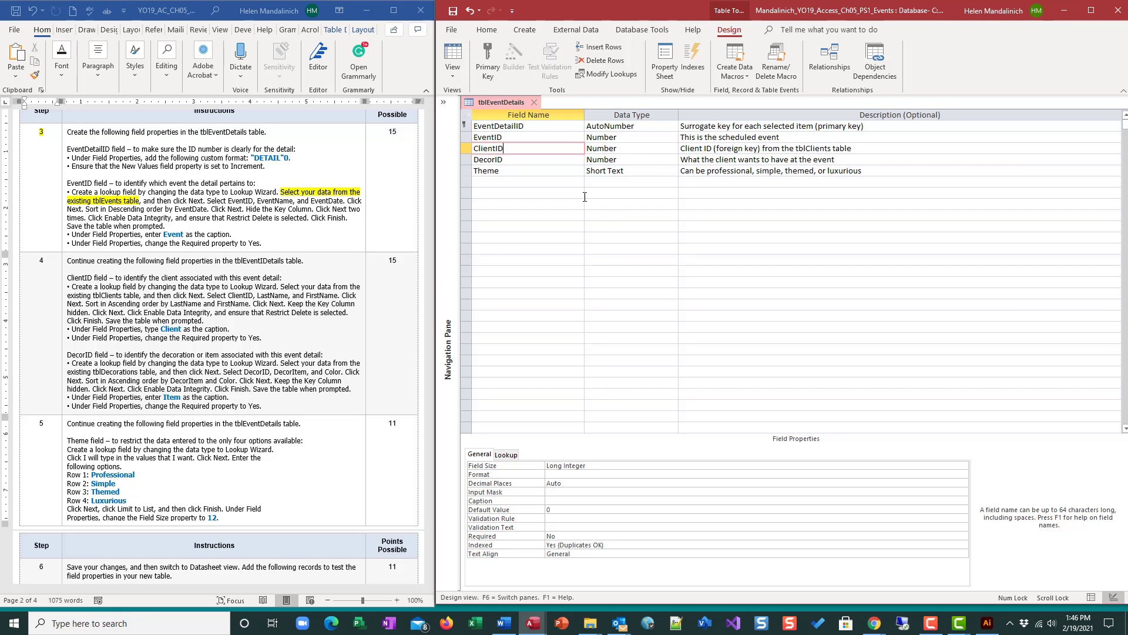
click(666, 149)
click(673, 148)
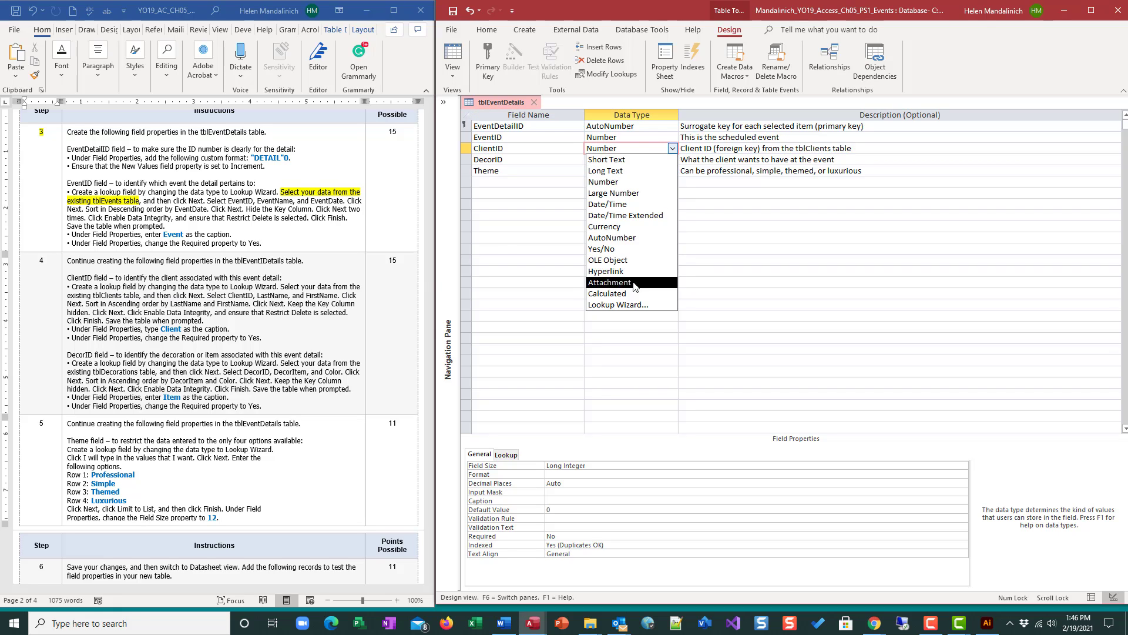
click(628, 305)
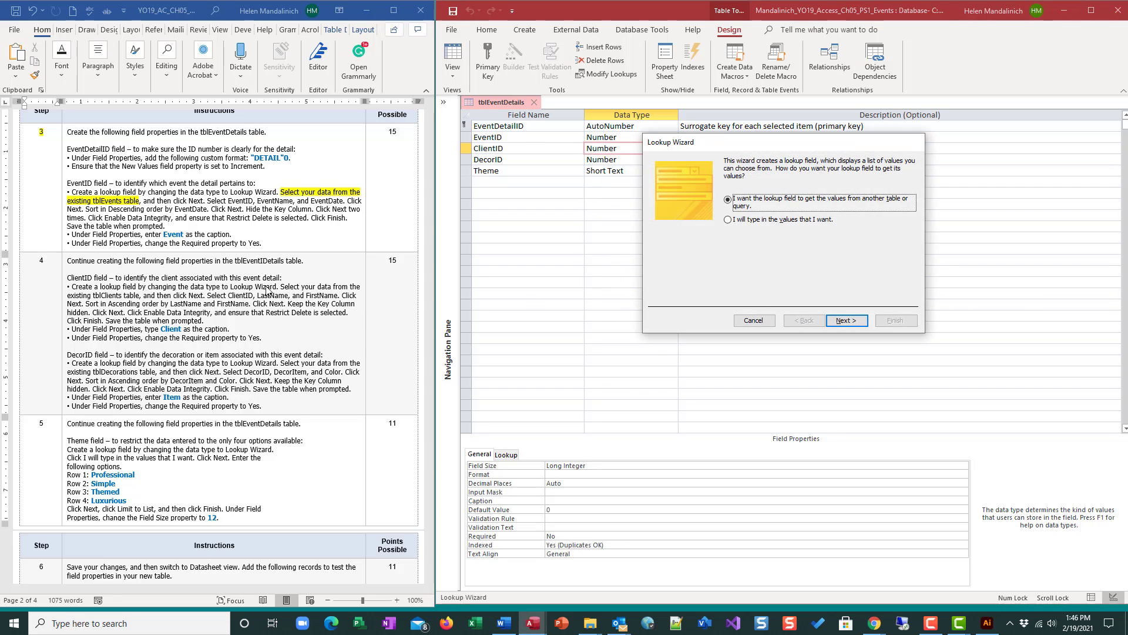
In the Word instructions, highlight "Select your data from the existing tblClients table" in yellow under the ClientID field
click(281, 286)
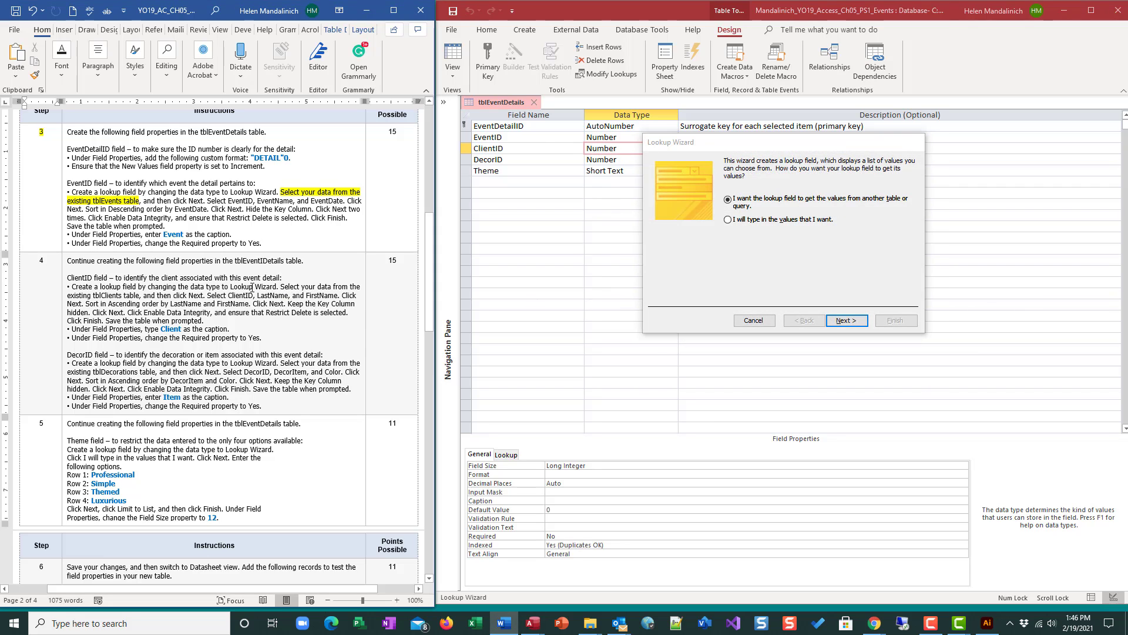
drag(281, 287, 139, 295)
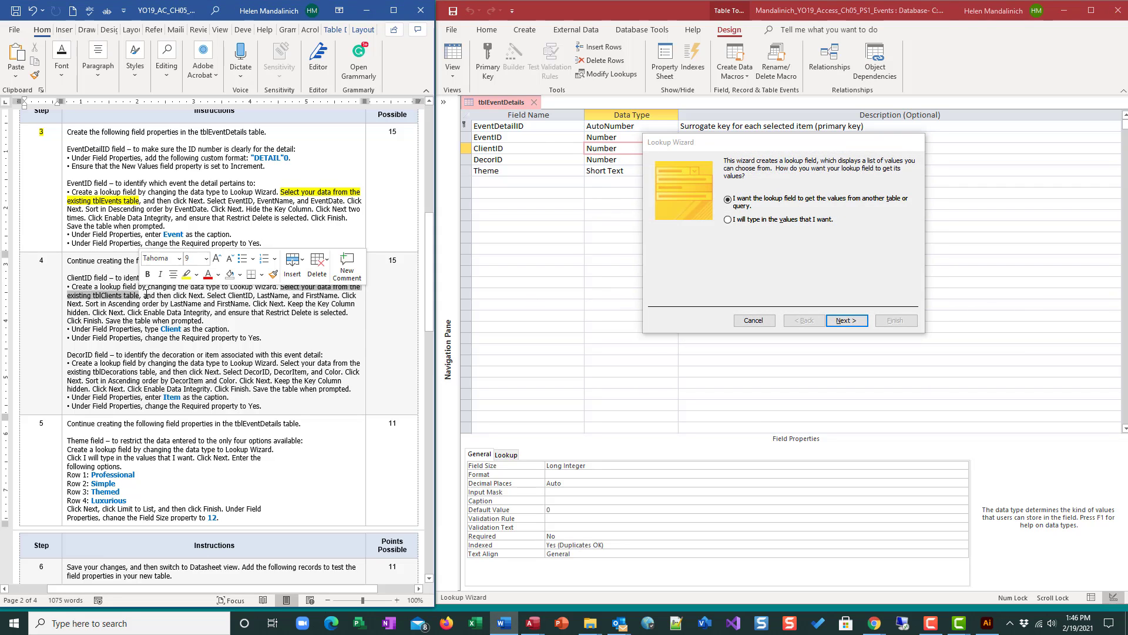
click(188, 275)
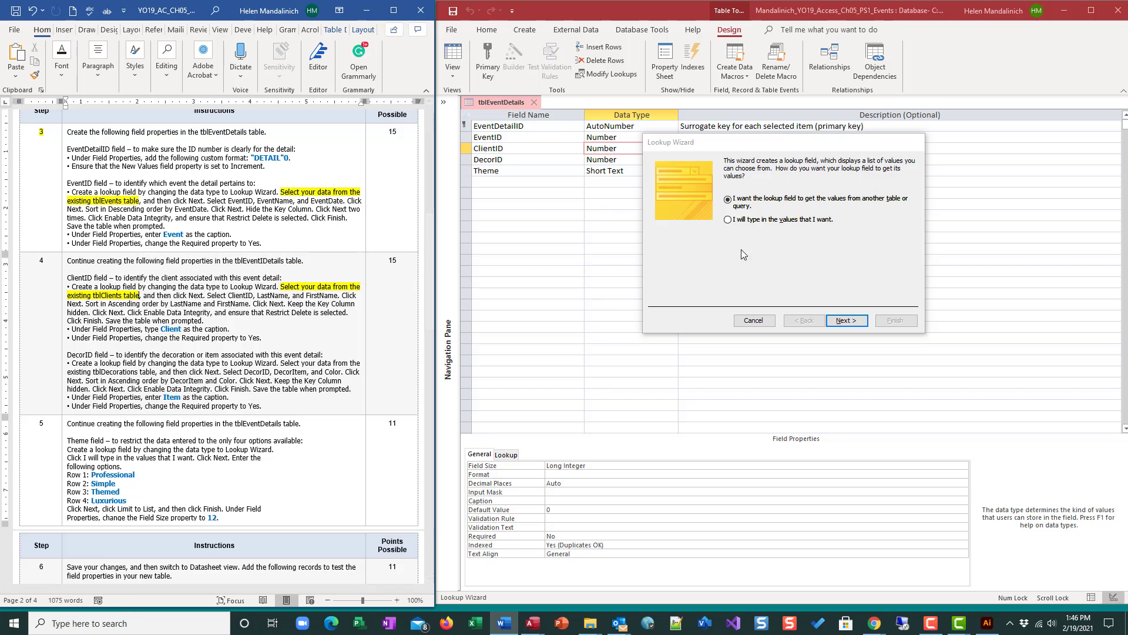
In Access, base the ClientID lookup on the tblClients table and include ClientID, LastName, and FirstName in that order
click(848, 321)
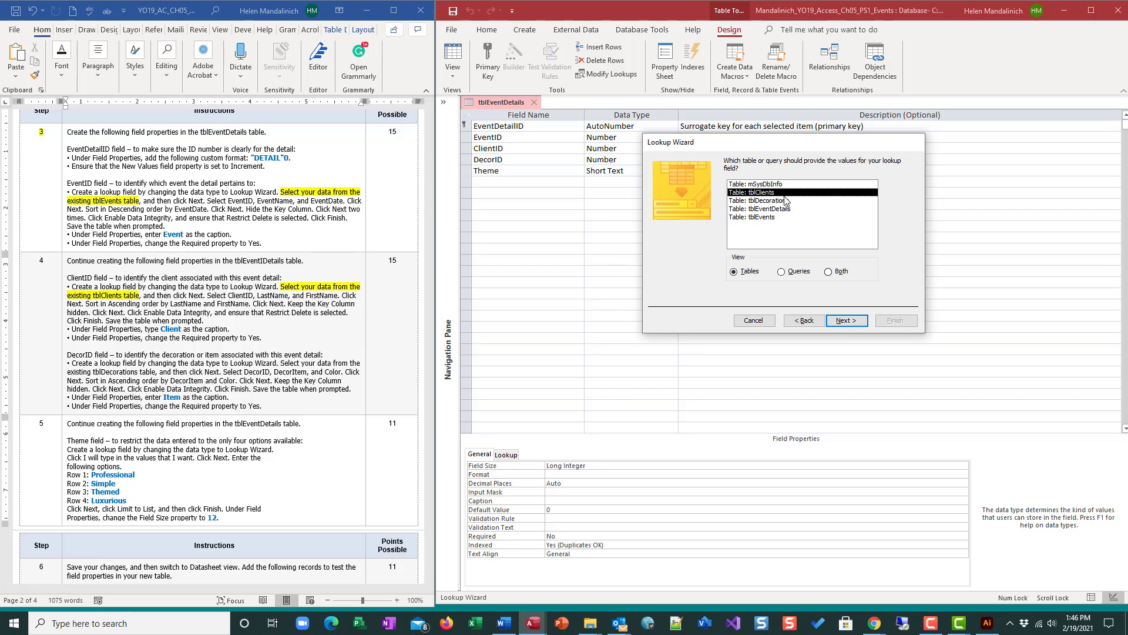
click(846, 320)
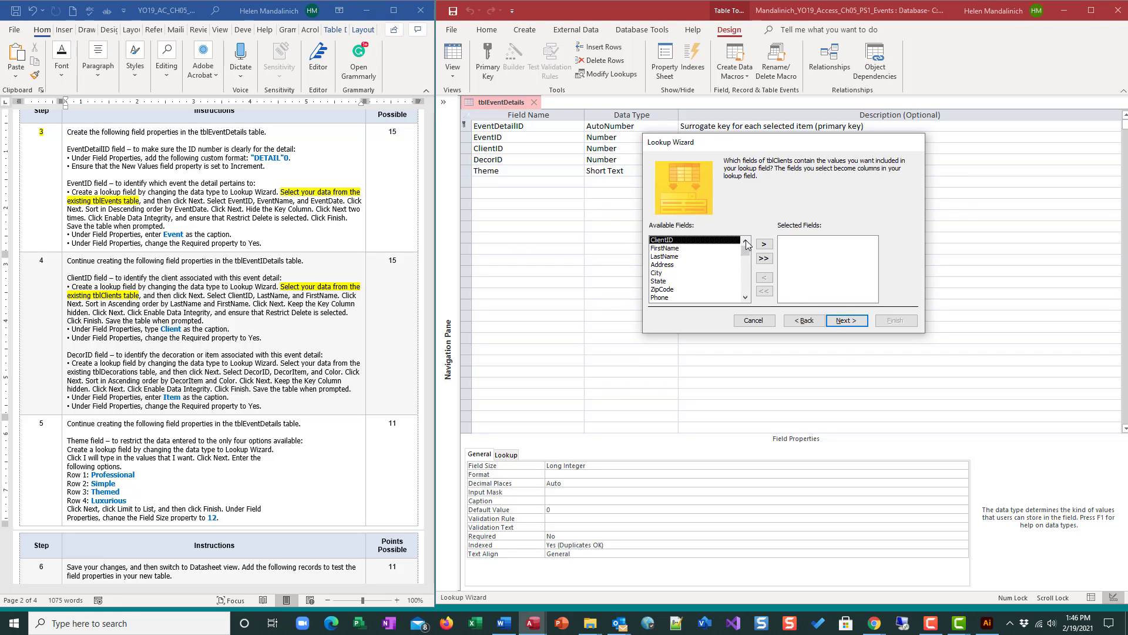
double_click(706, 242)
double_click(694, 249)
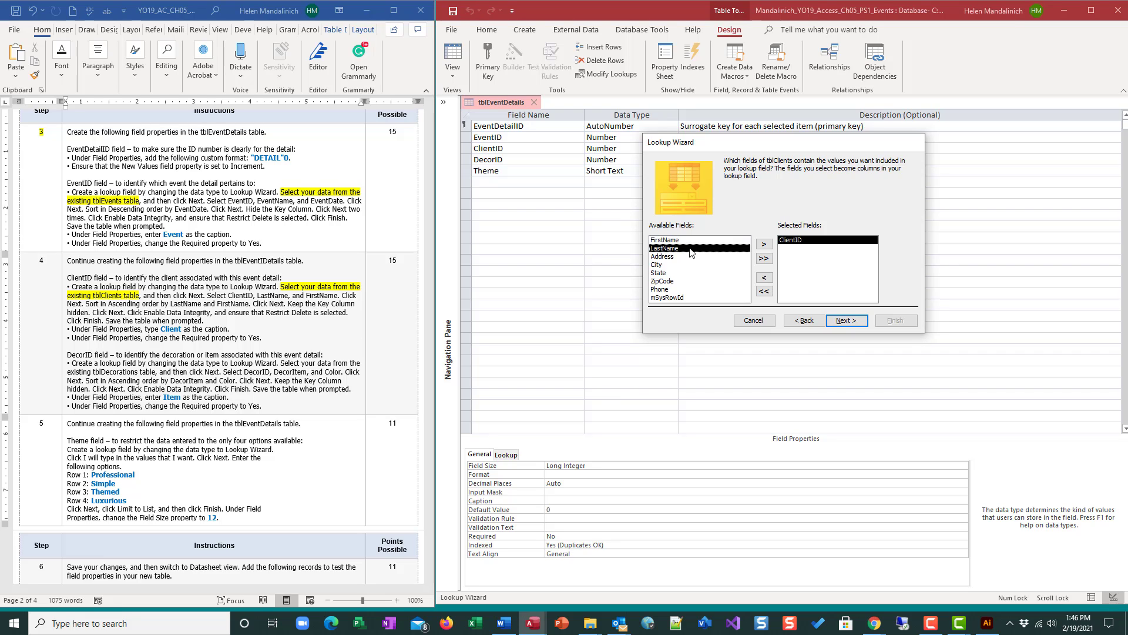
double_click(696, 240)
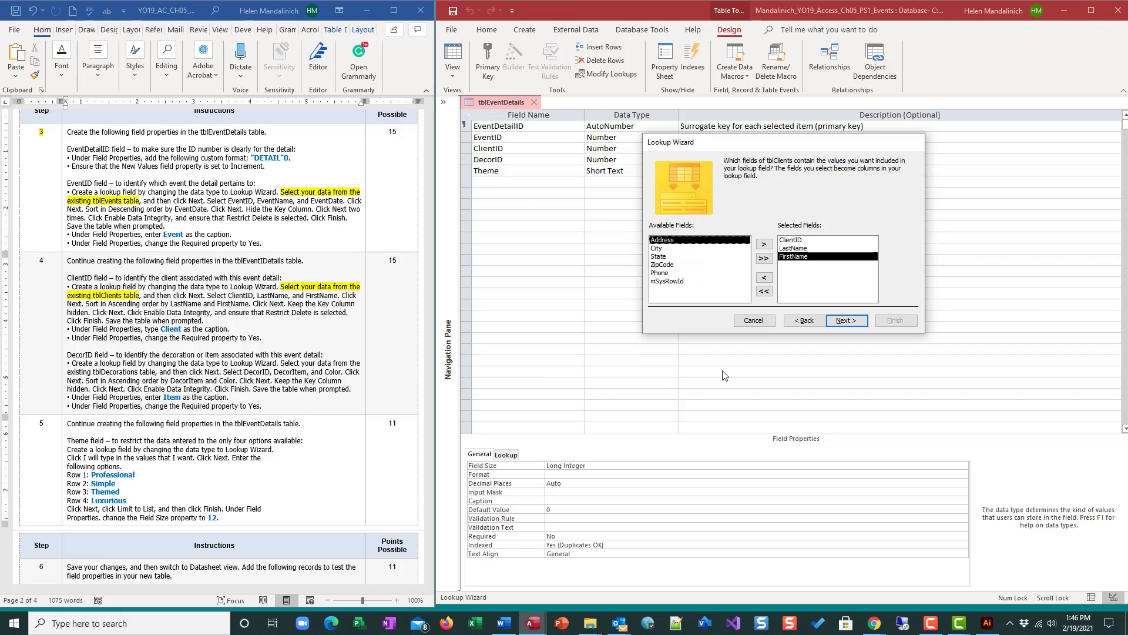
click(846, 321)
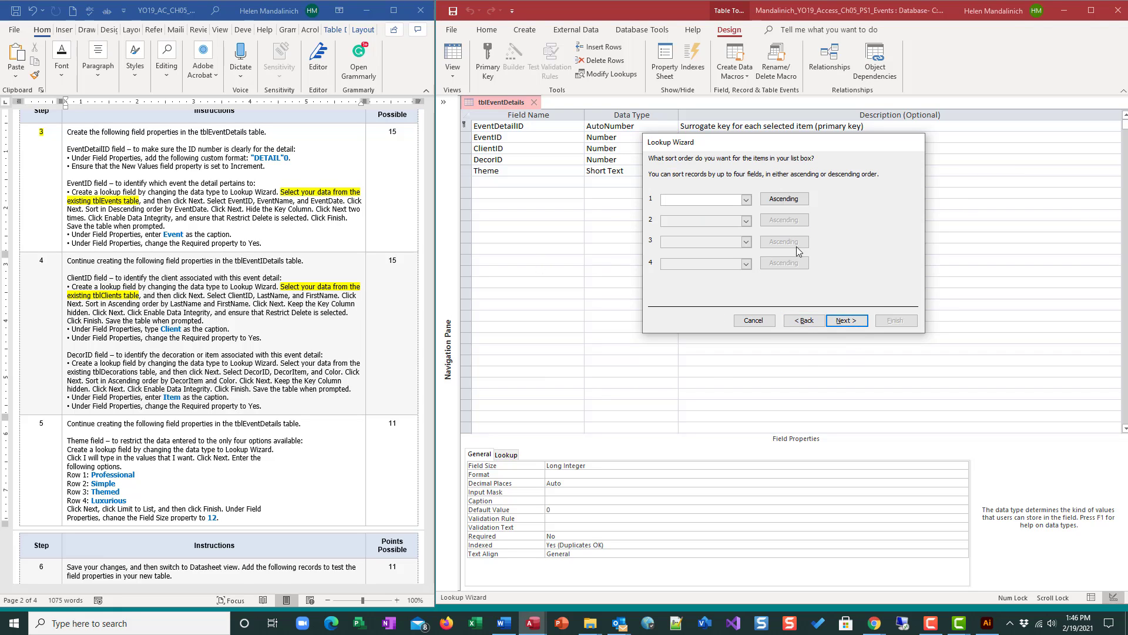
Sort the ClientID lookup list in ascending order by LastName and then by FirstName
click(745, 200)
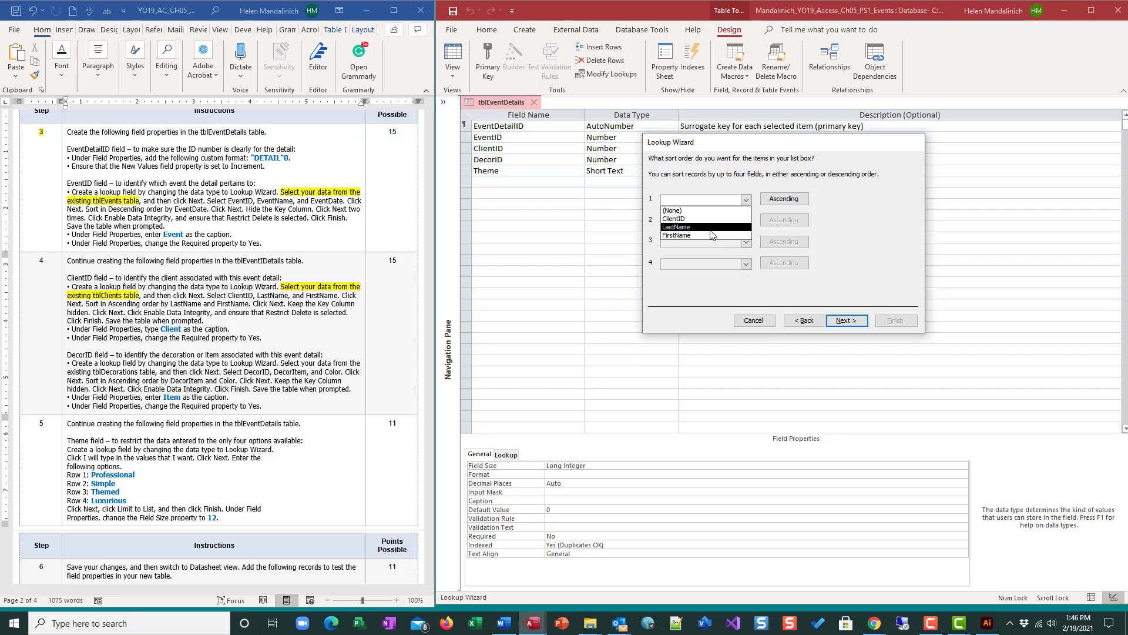
click(740, 226)
click(746, 224)
click(721, 259)
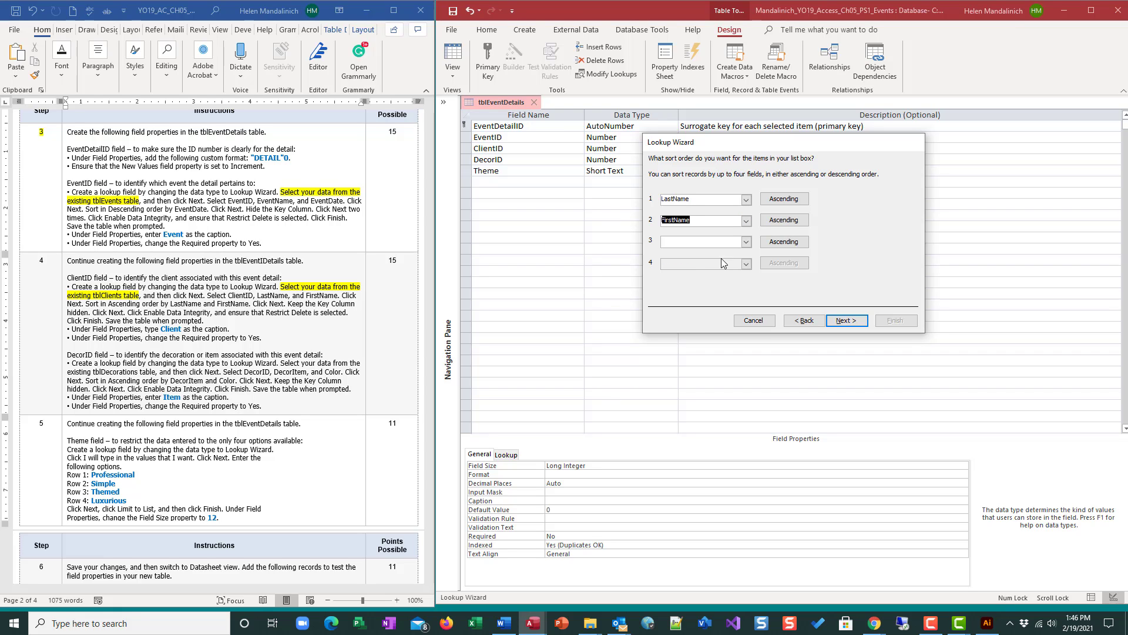
click(846, 320)
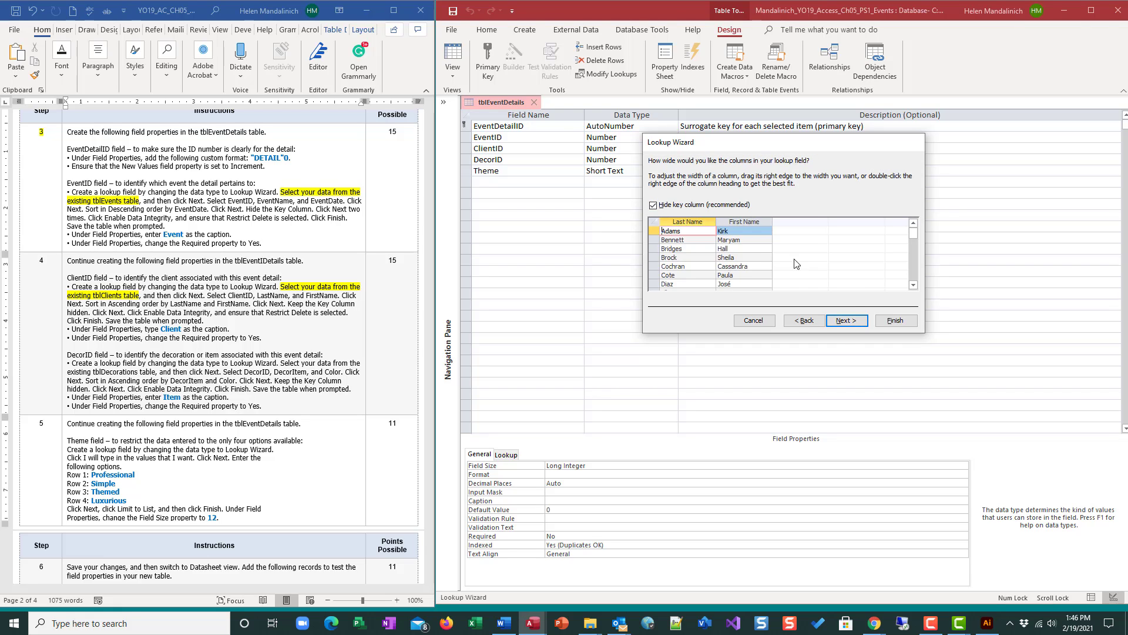
Keep the key column hidden, enable data integrity with Restrict Delete for the ClientID lookup, and finish the wizard, saving the table over the previous version
click(846, 321)
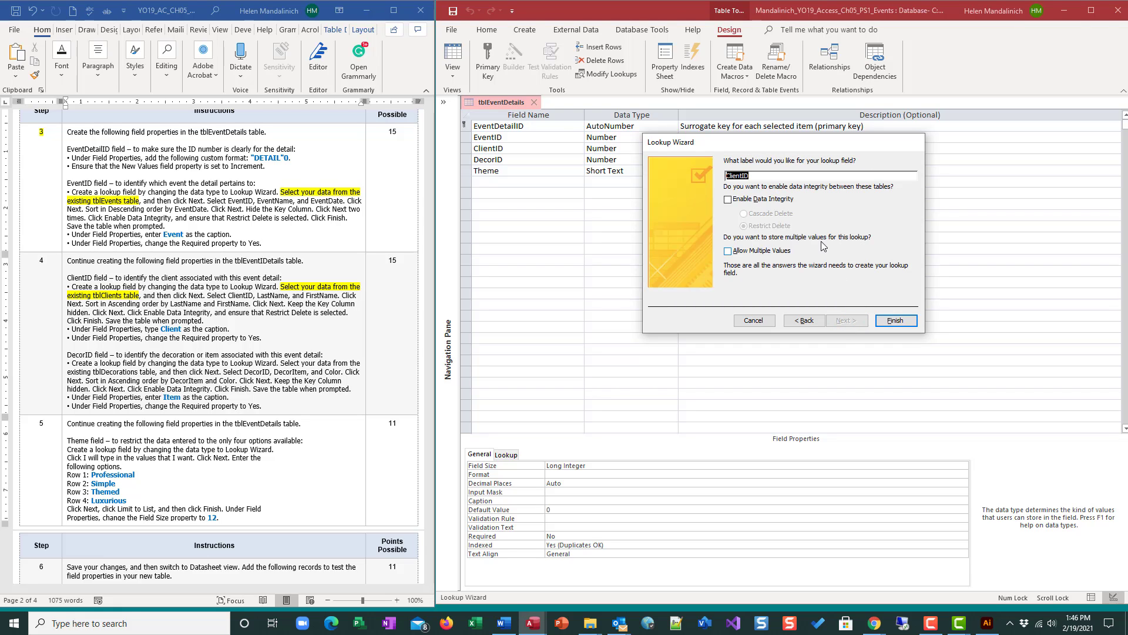
click(728, 199)
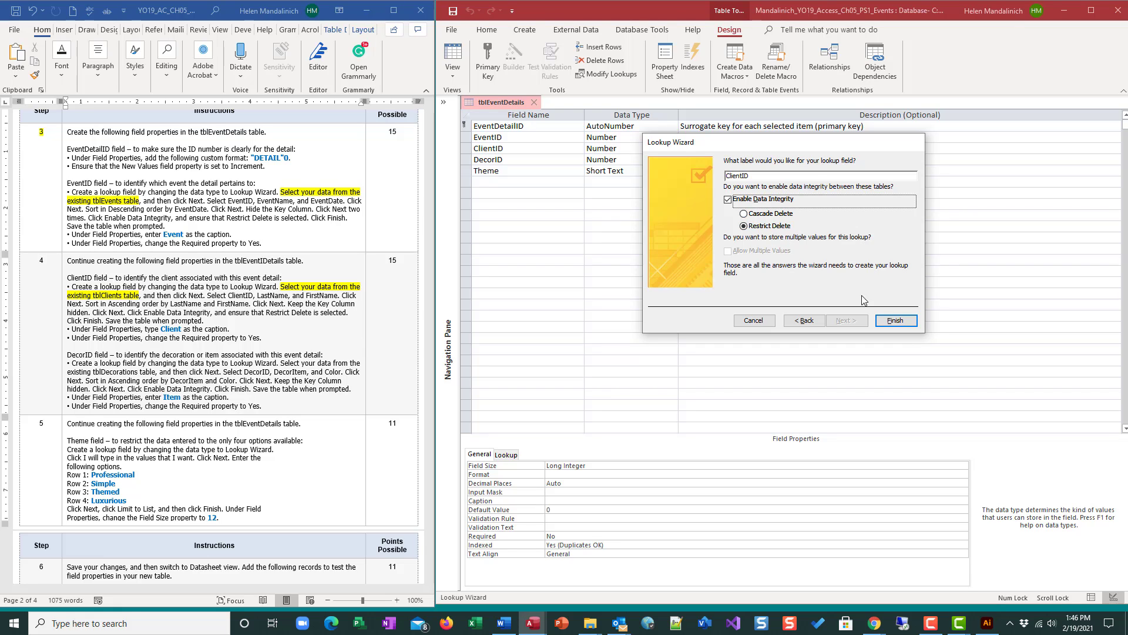
click(893, 320)
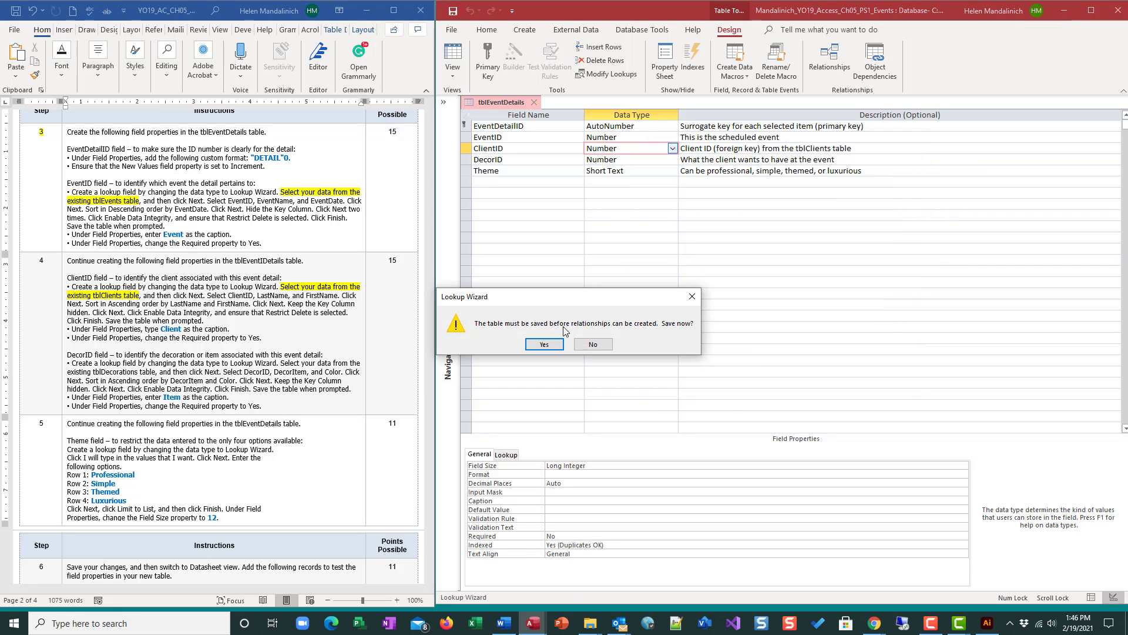
click(545, 345)
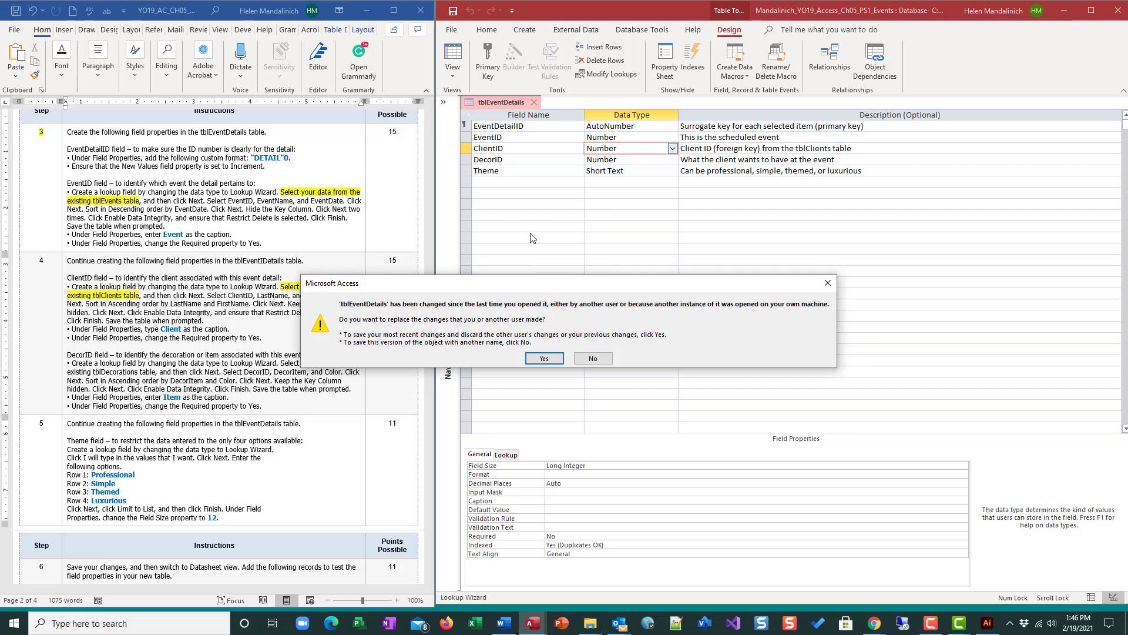
click(545, 359)
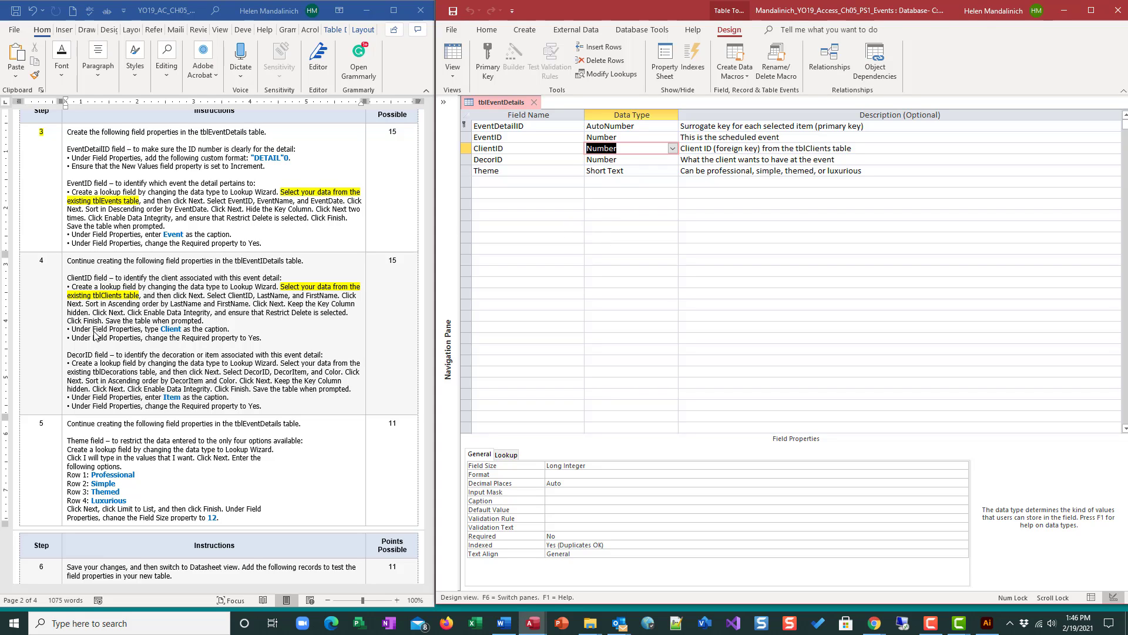
Set the ClientID field's caption to Client and its Required property to Yes, and save the table, replacing the previous changes
click(555, 501)
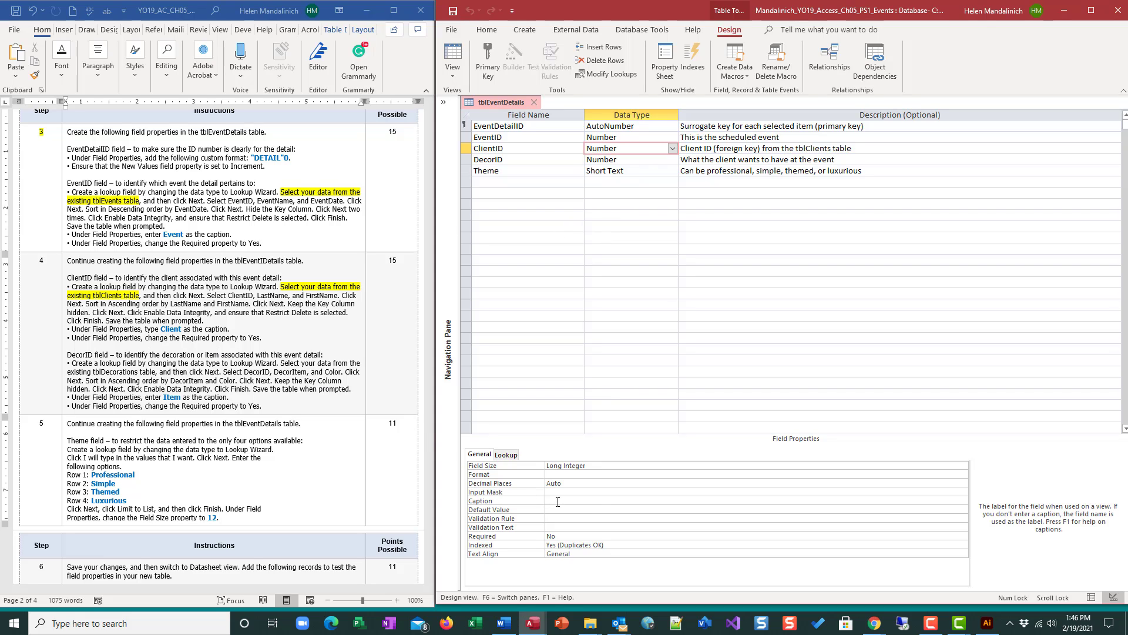
text(Client)
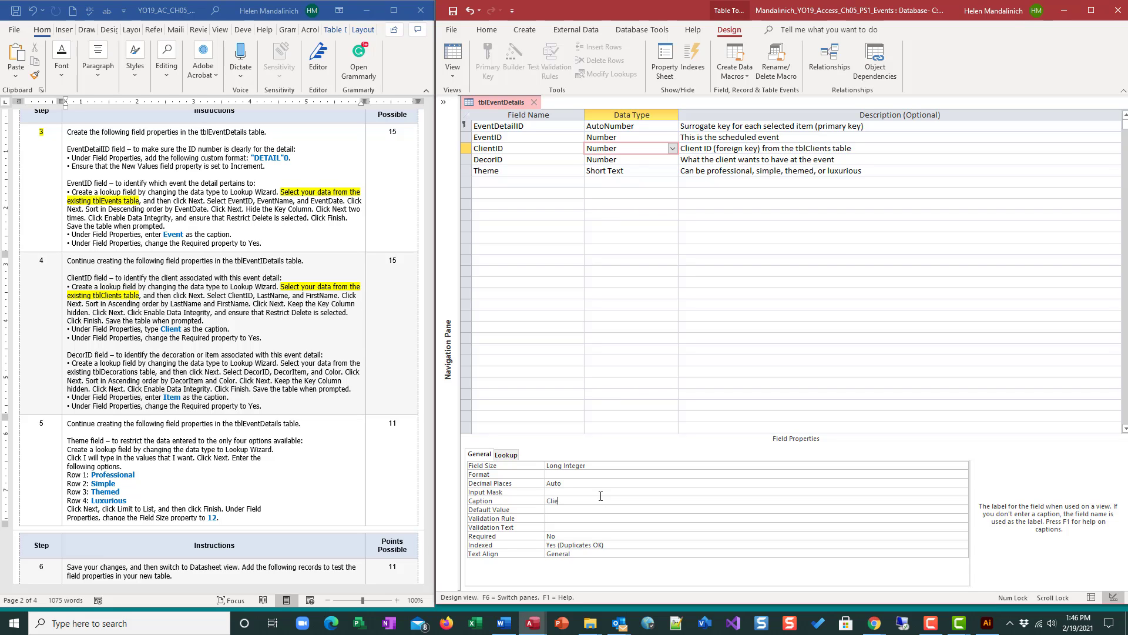
double_click(553, 534)
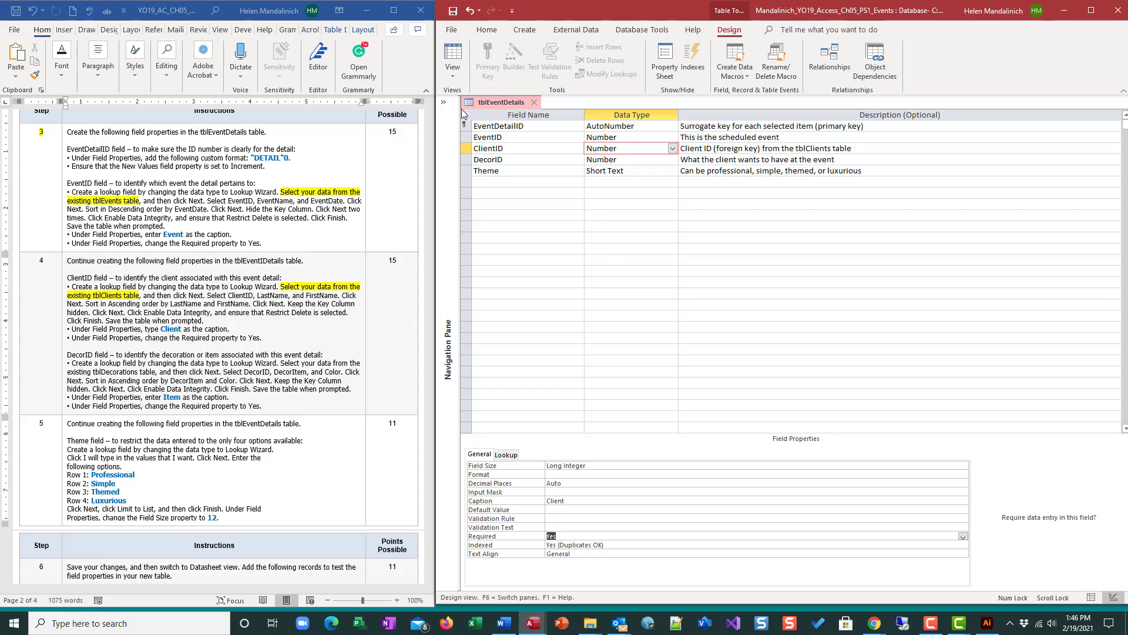
click(452, 10)
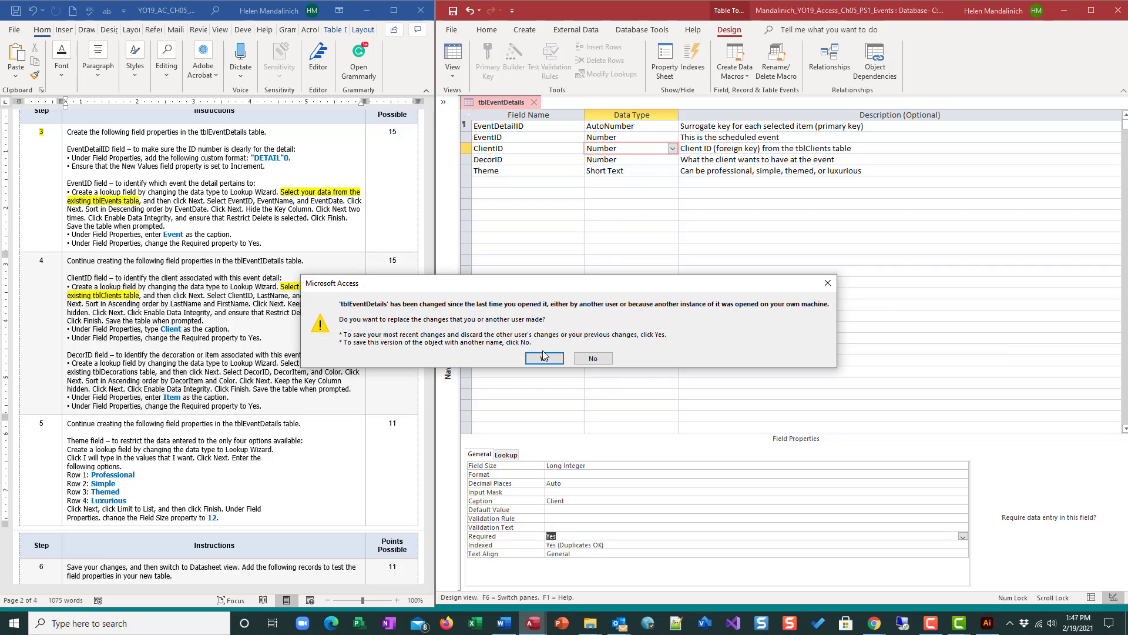
click(543, 358)
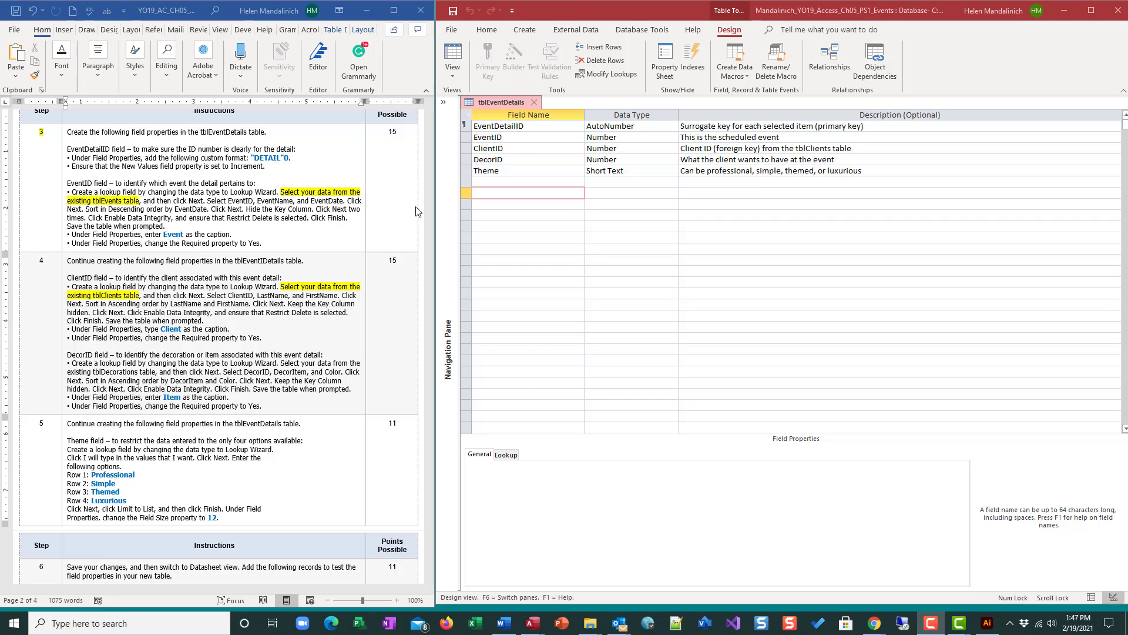
Start the Lookup Wizard as the data type of the DecorID field
click(523, 159)
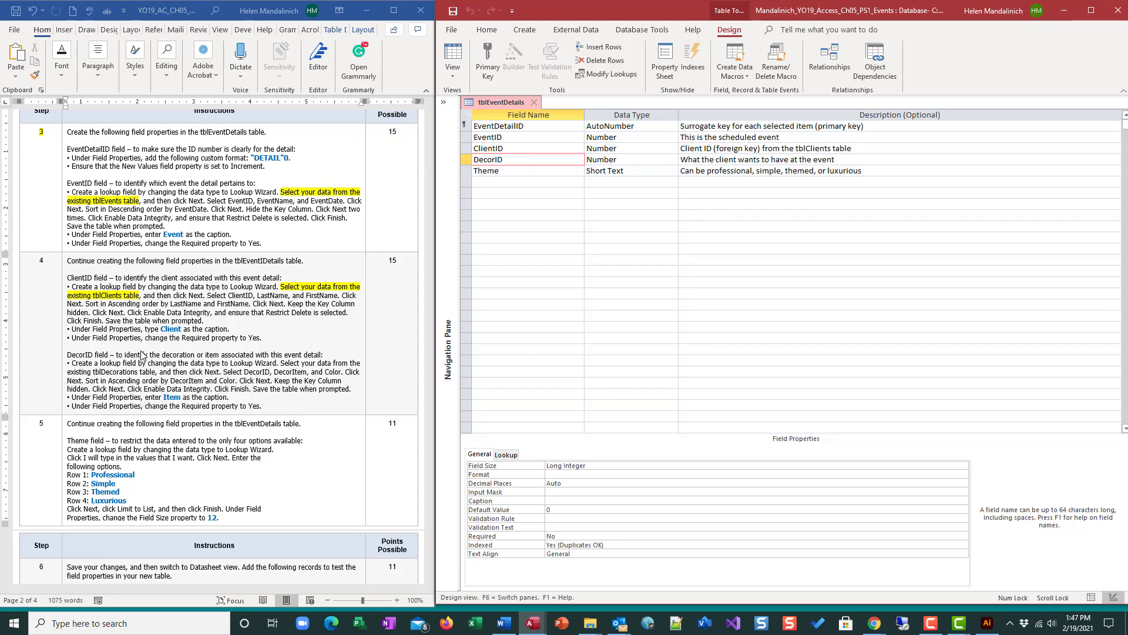
click(655, 160)
click(672, 160)
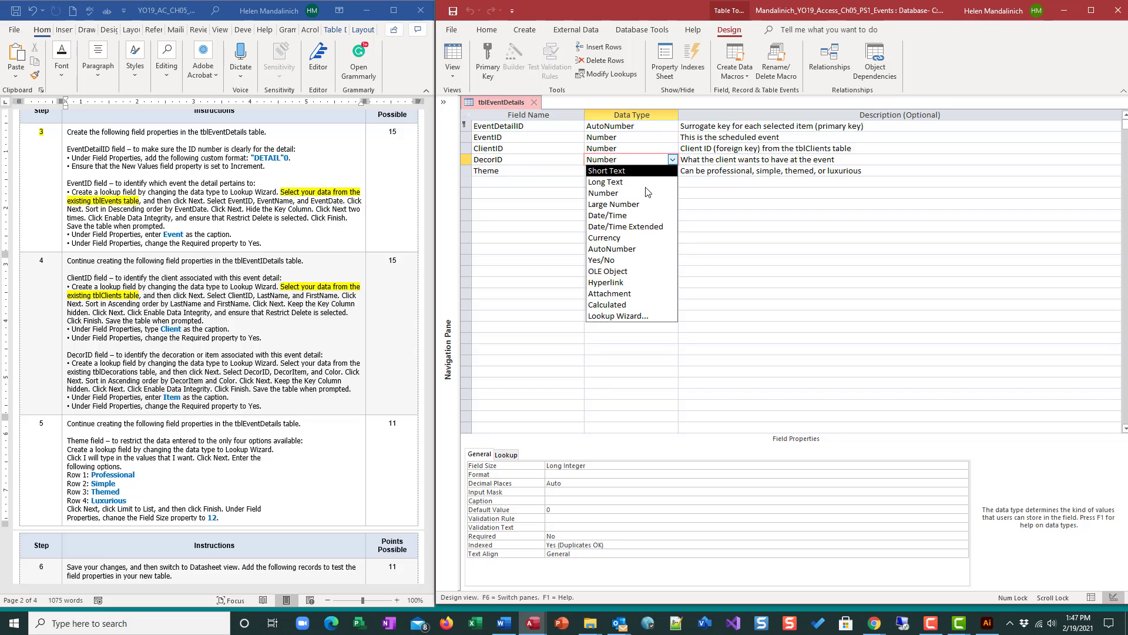
click(623, 316)
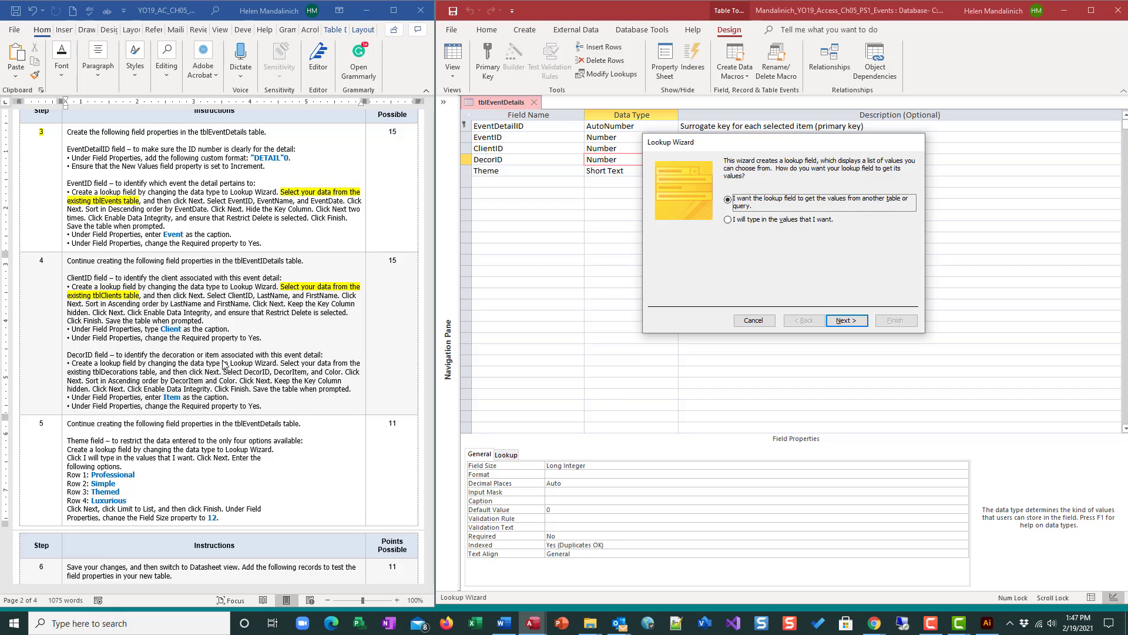
In the Word instructions, highlight "Select your data from the existing tblDecorations table" in yellow under the DecorID field
click(278, 363)
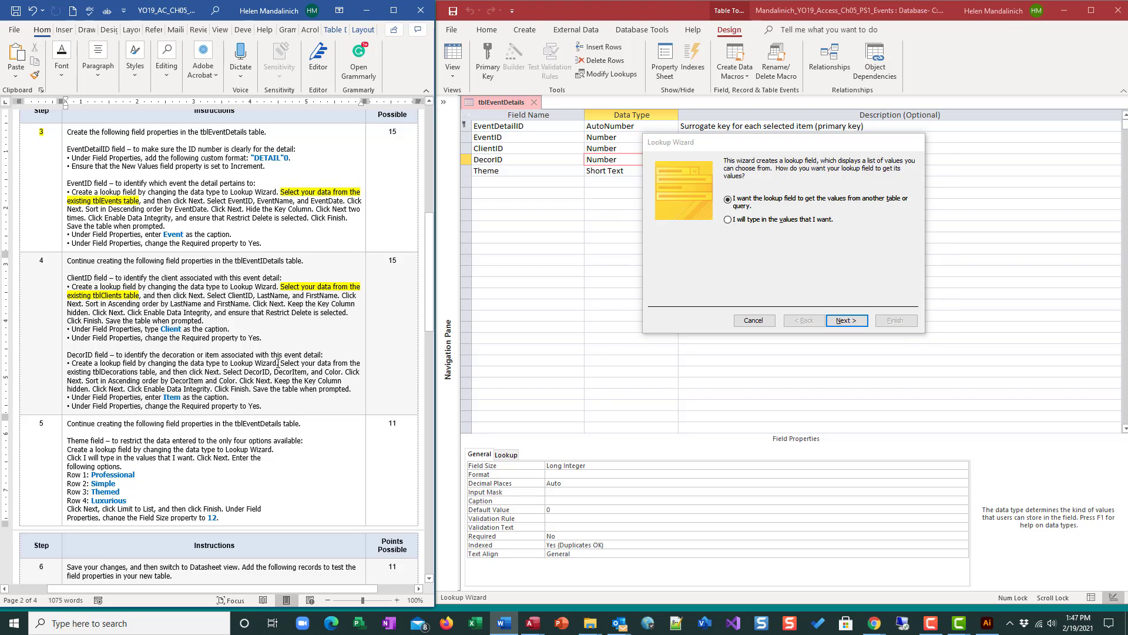
drag(264, 365, 149, 374)
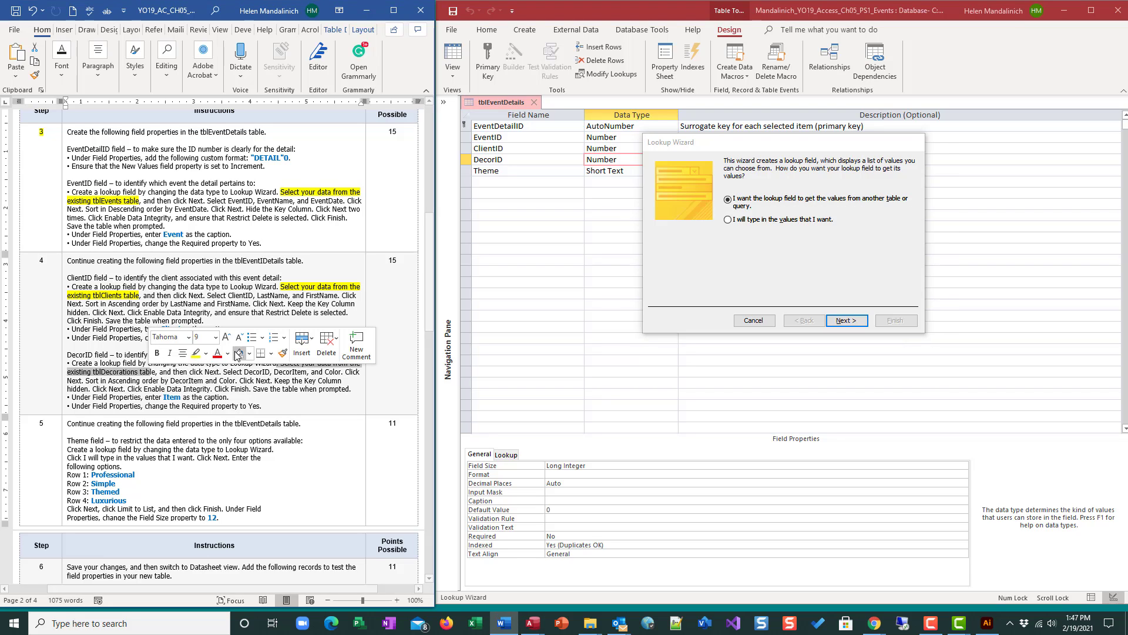
click(195, 354)
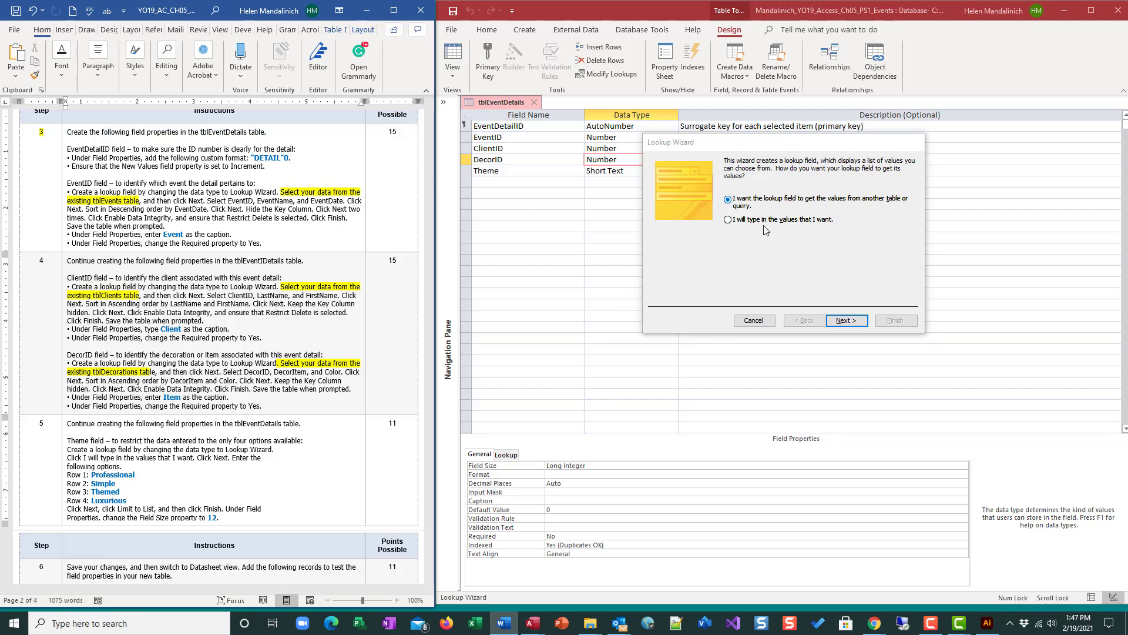
In Access, base the DecorID lookup on the tblDecorations table and include DecorID, DecorItem, and Color in that order
click(846, 320)
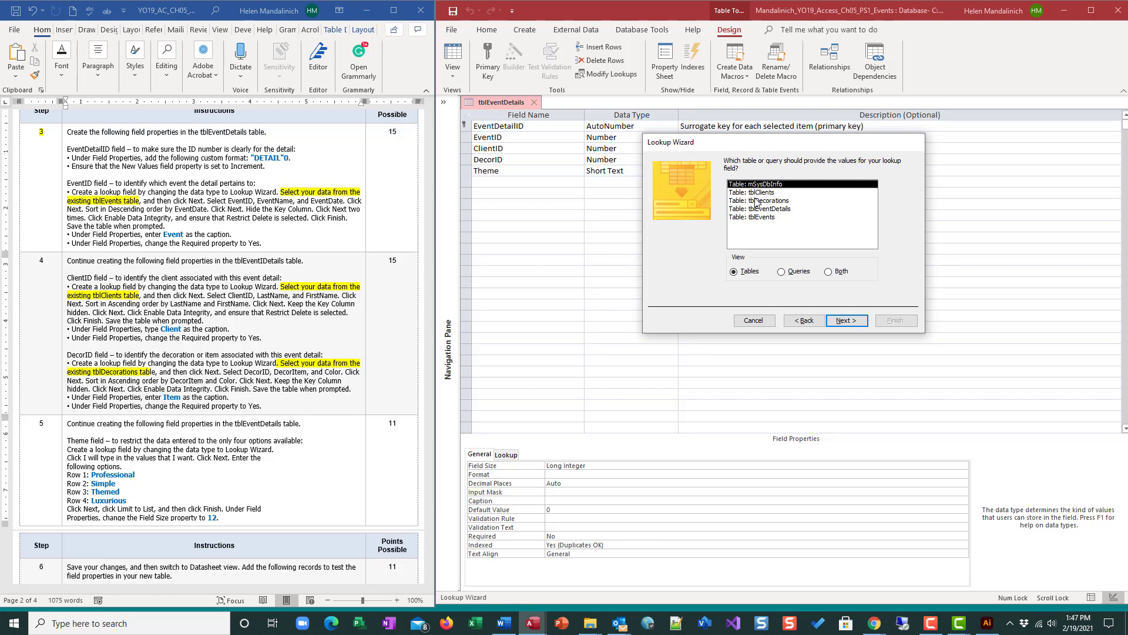
click(758, 200)
click(846, 320)
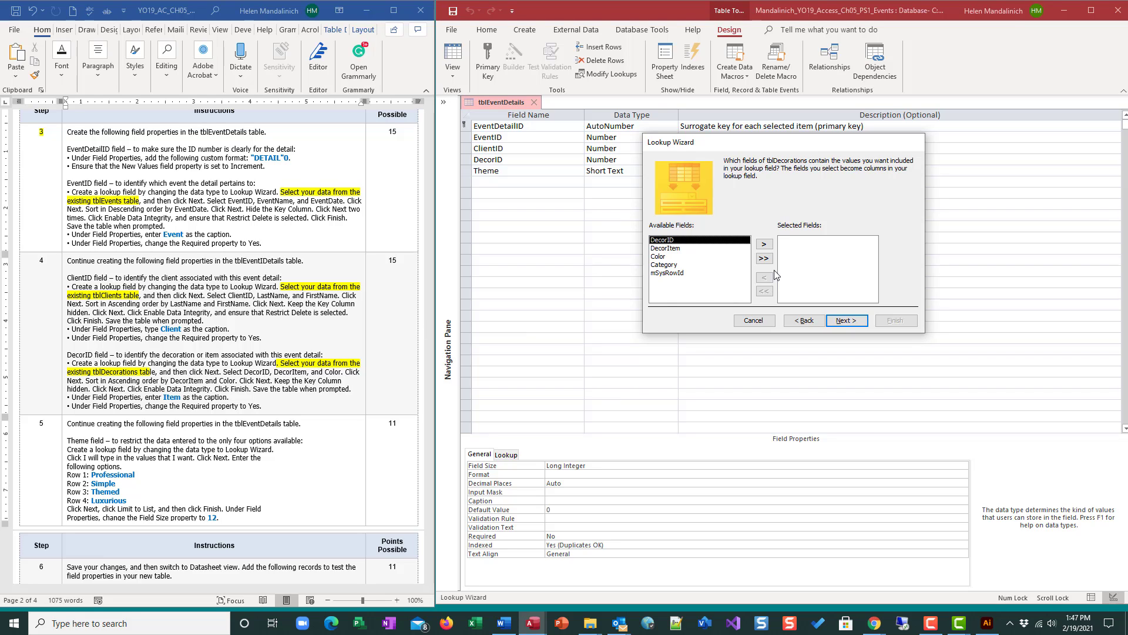
double_click(672, 242)
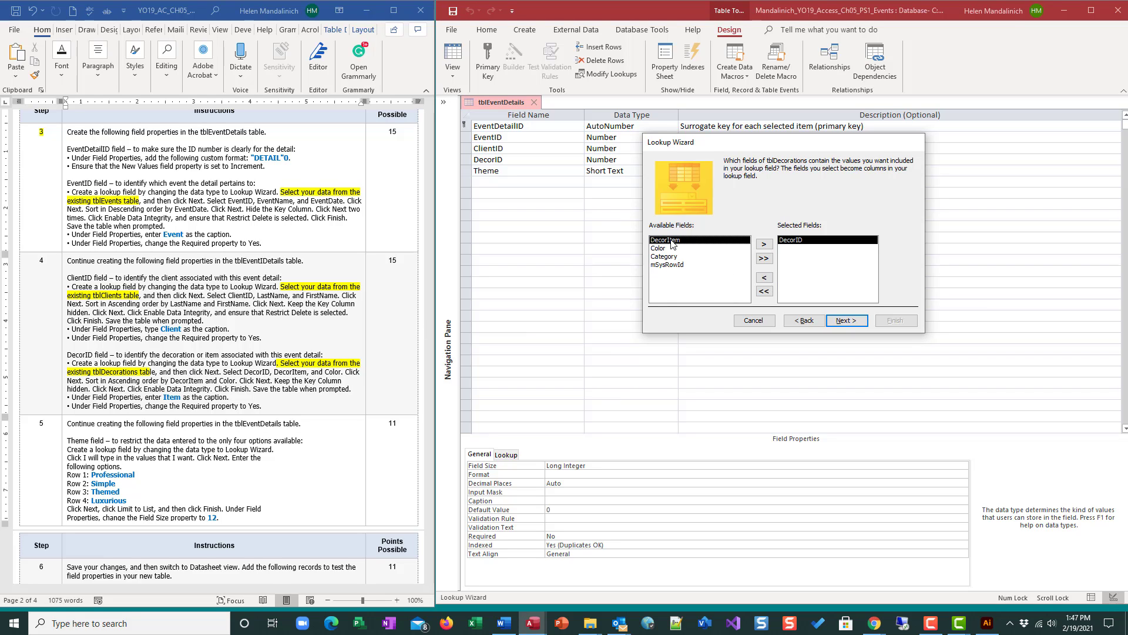
double_click(672, 241)
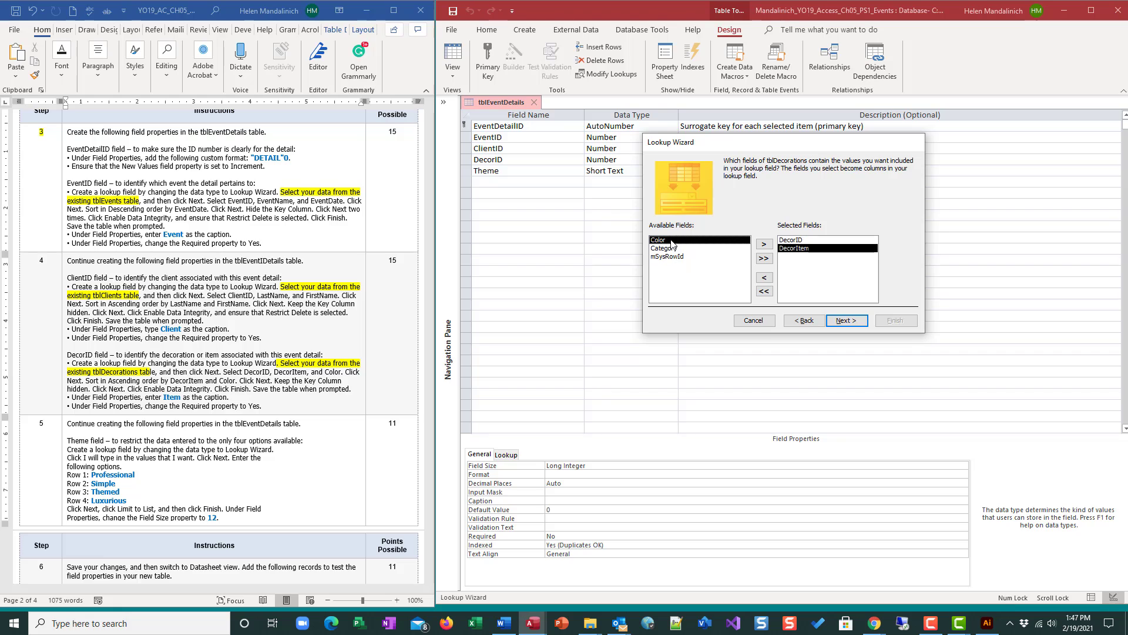
double_click(673, 241)
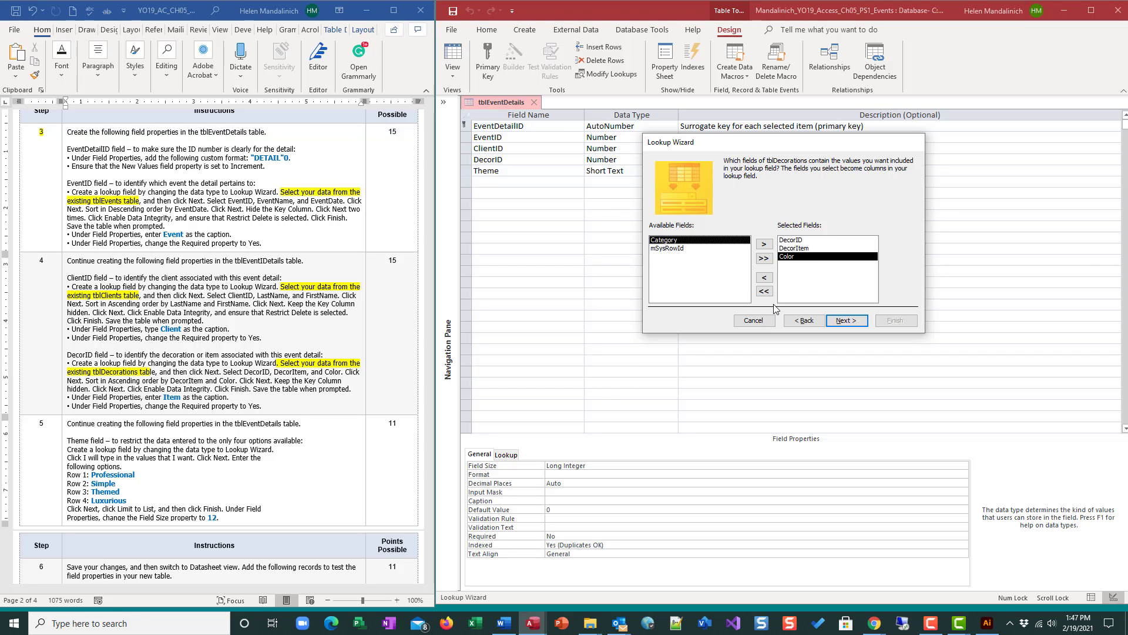
click(847, 320)
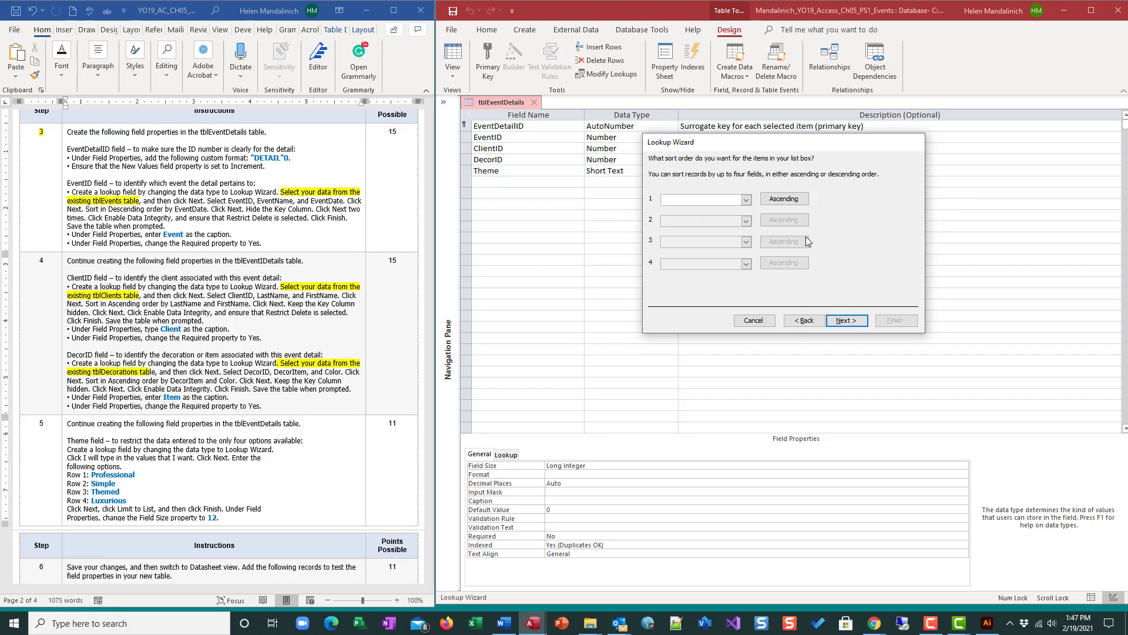
Sort the DecorID lookup list in ascending order by DecorItem and then by Color
click(746, 199)
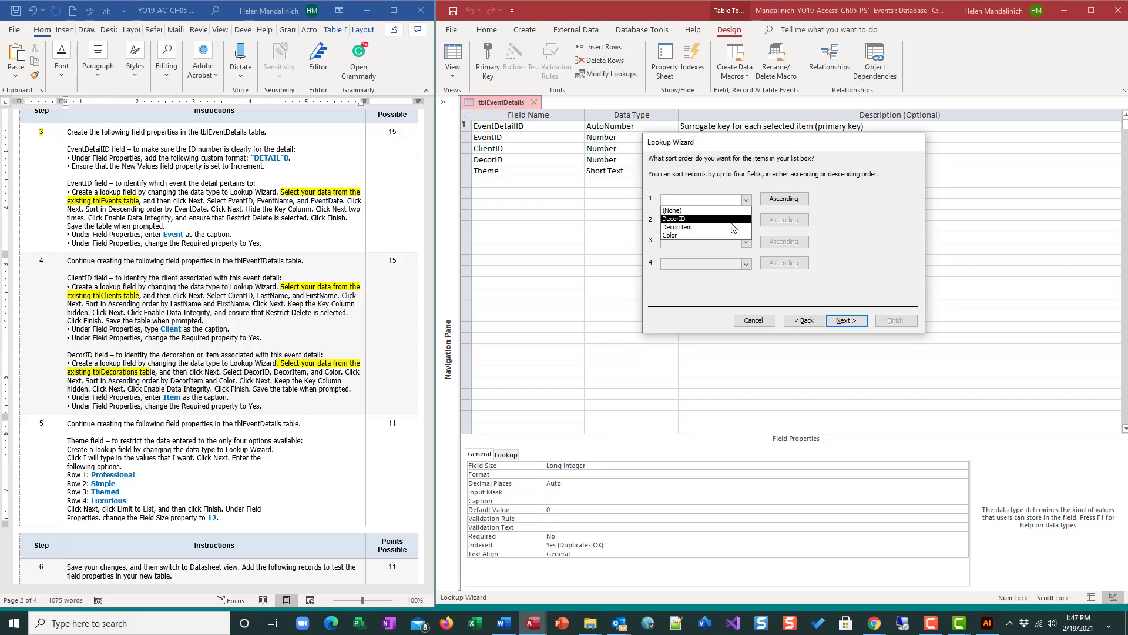
click(732, 227)
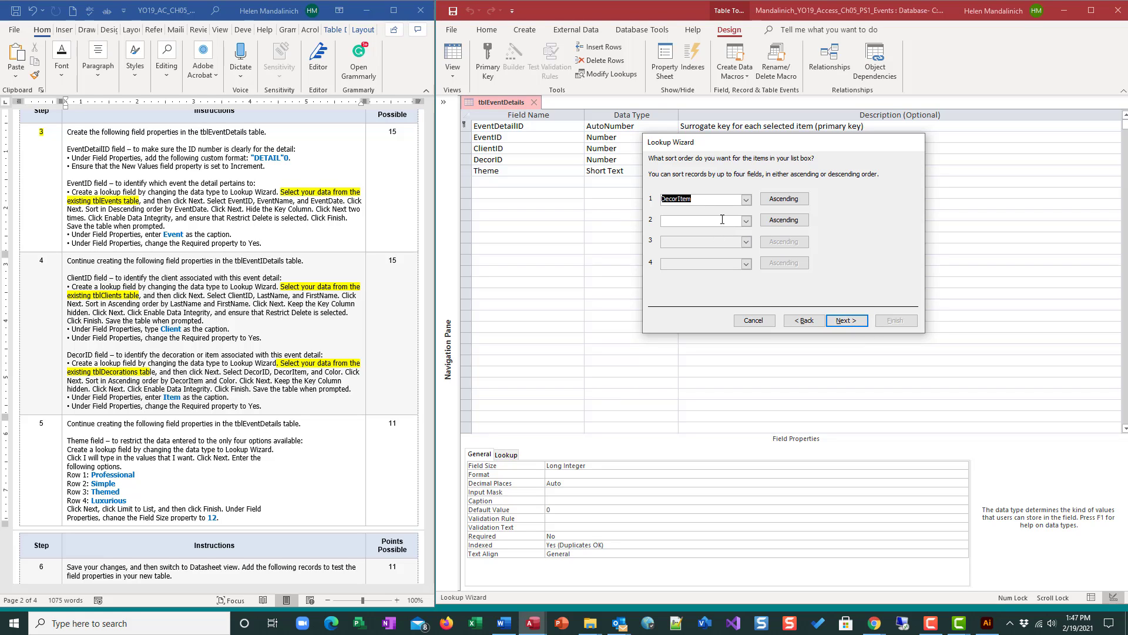
click(746, 220)
click(737, 256)
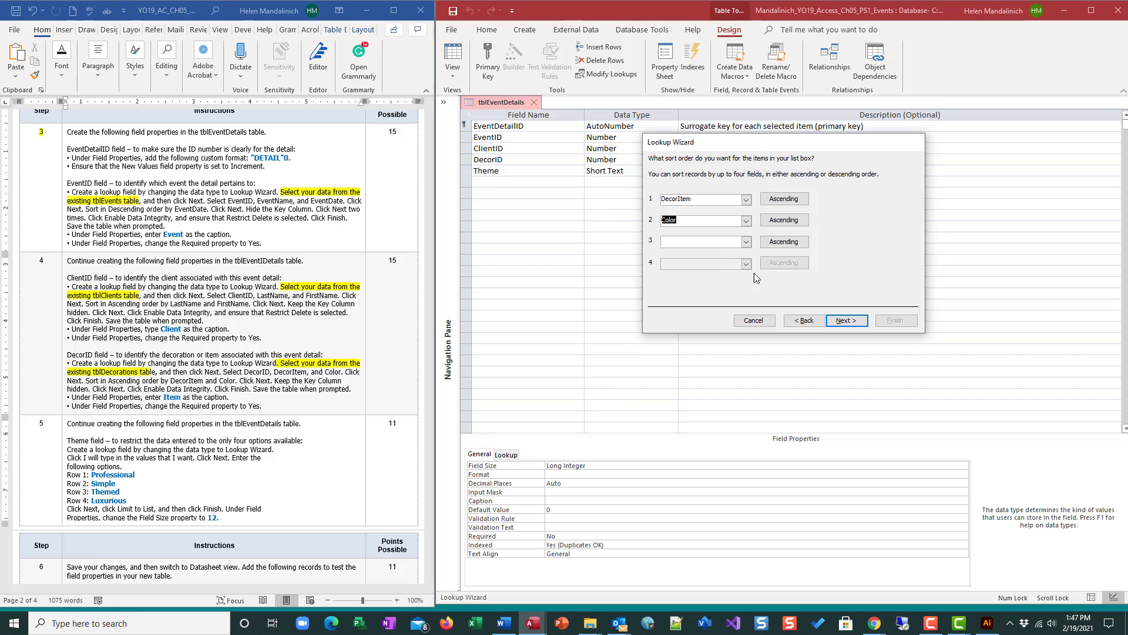
click(846, 320)
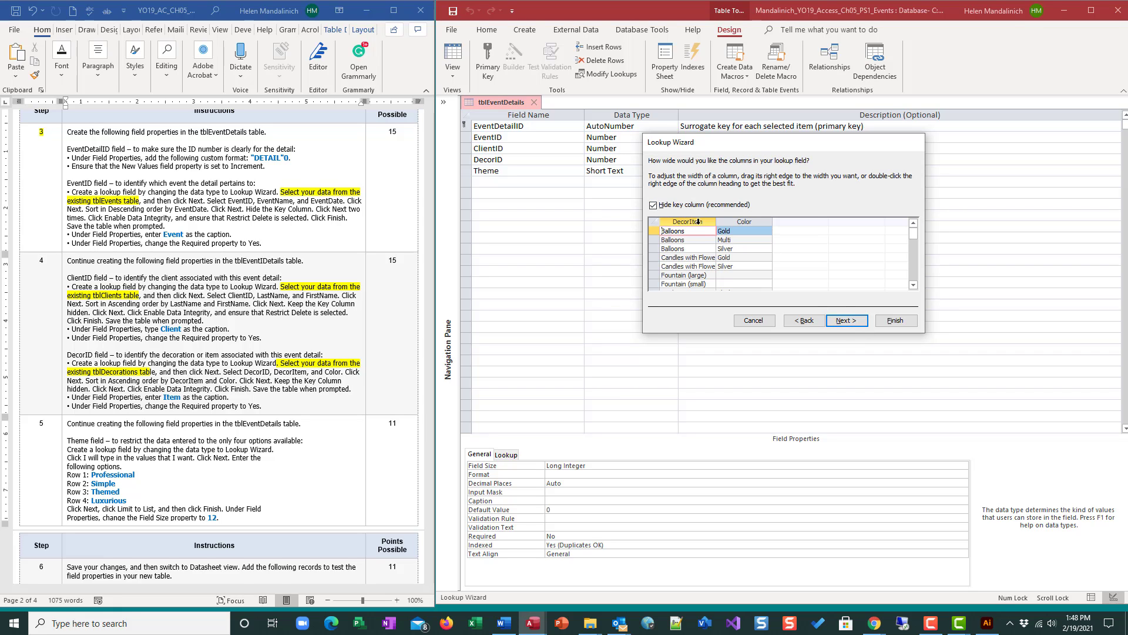
Keep the key column hidden, enable data integrity with Restrict Delete for the DecorID lookup, and finish the wizard, saving the table
click(846, 321)
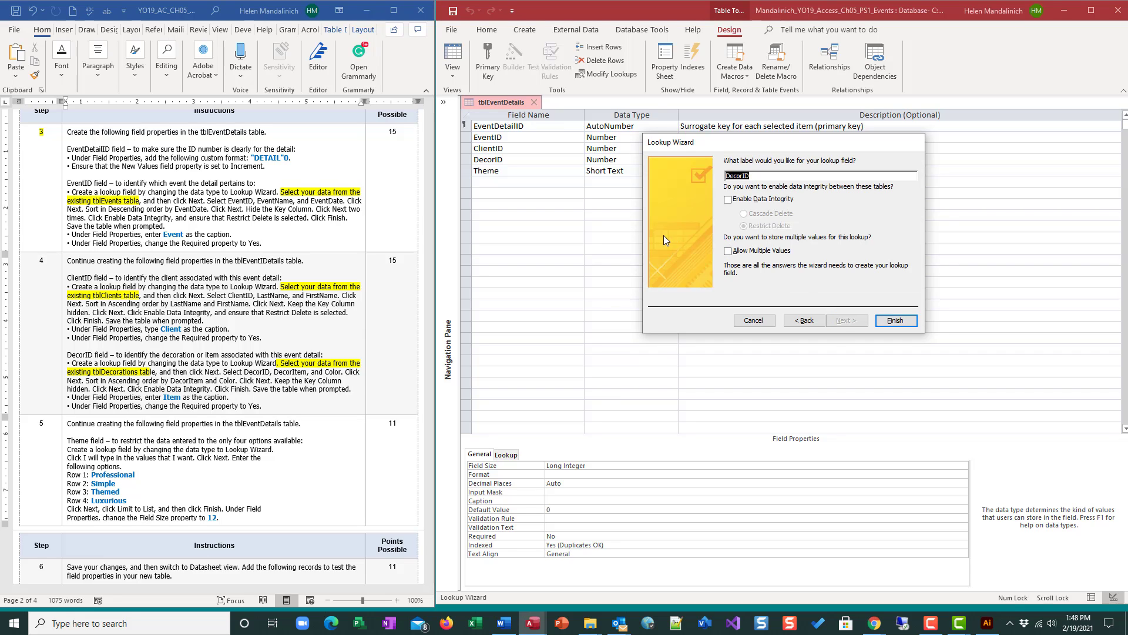
click(728, 200)
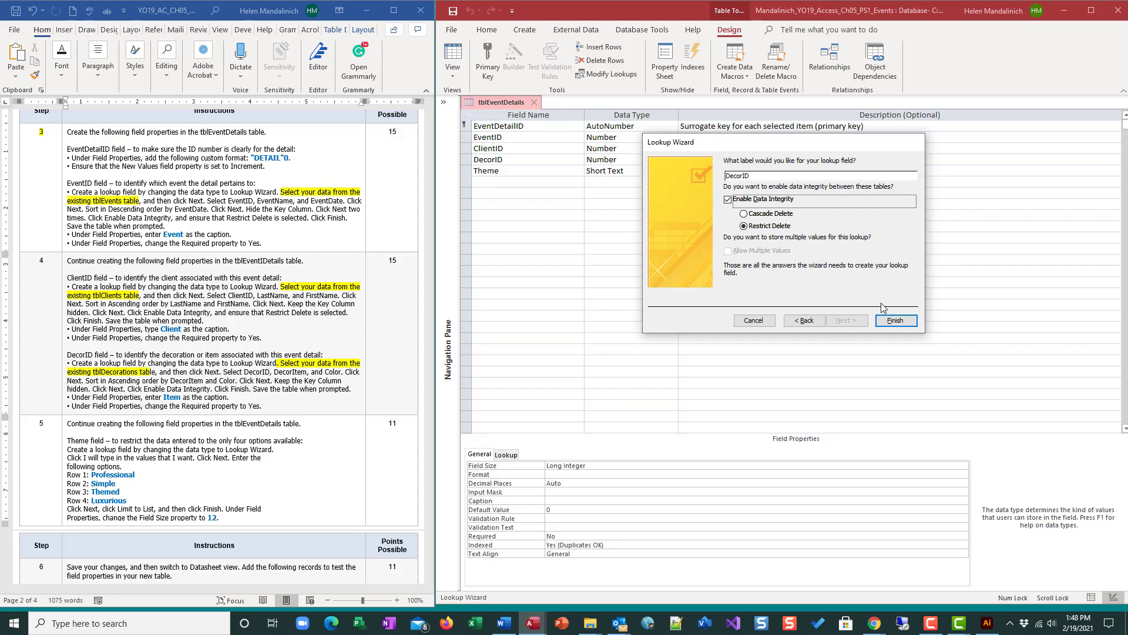
click(895, 321)
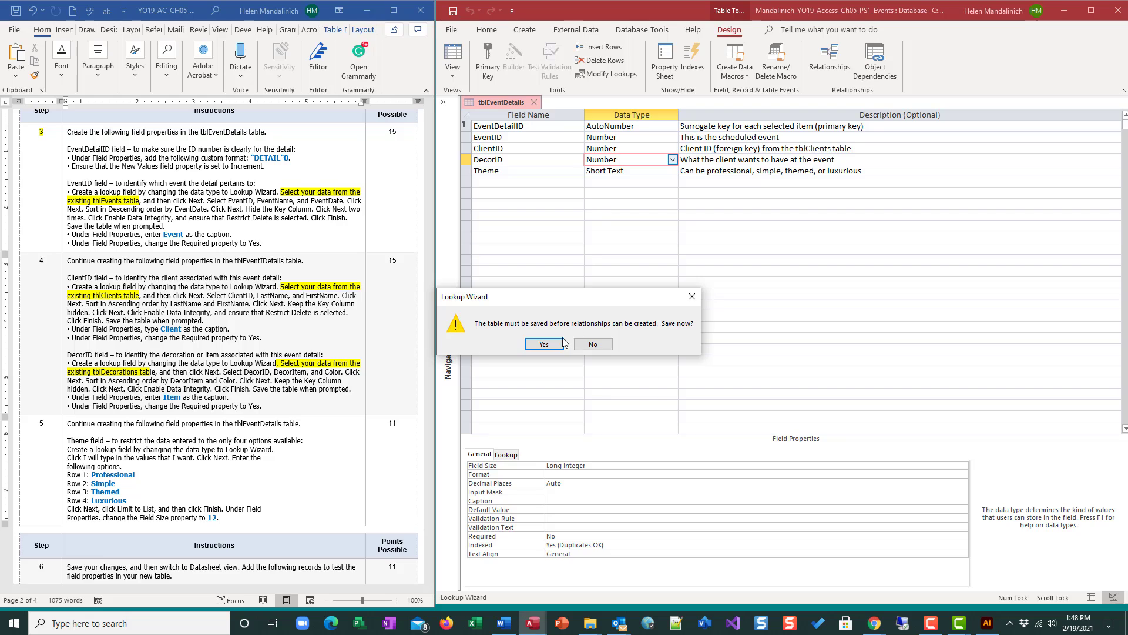
click(544, 344)
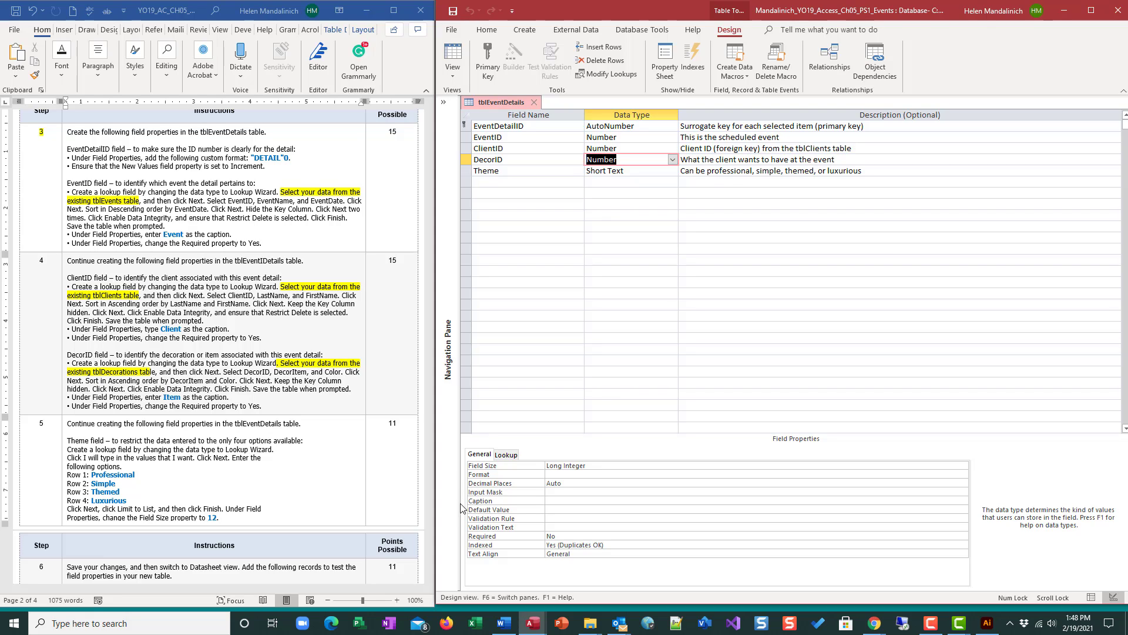
Set the DecorID field's caption to Item and its Required property to Yes, and save the table, replacing the previous changes
click(559, 501)
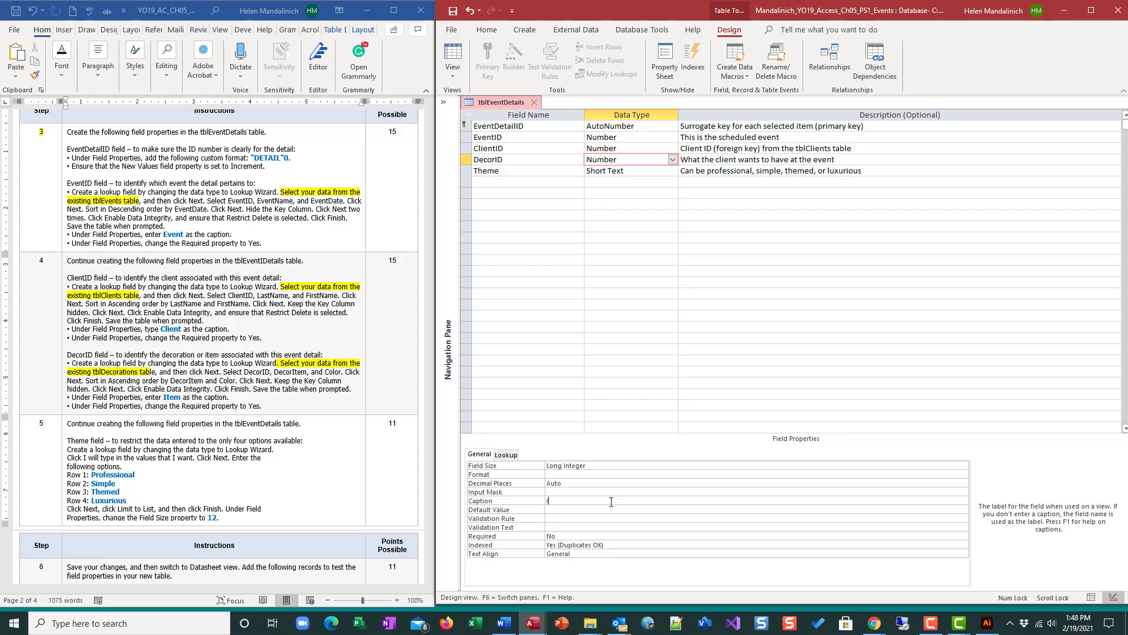
double_click(550, 535)
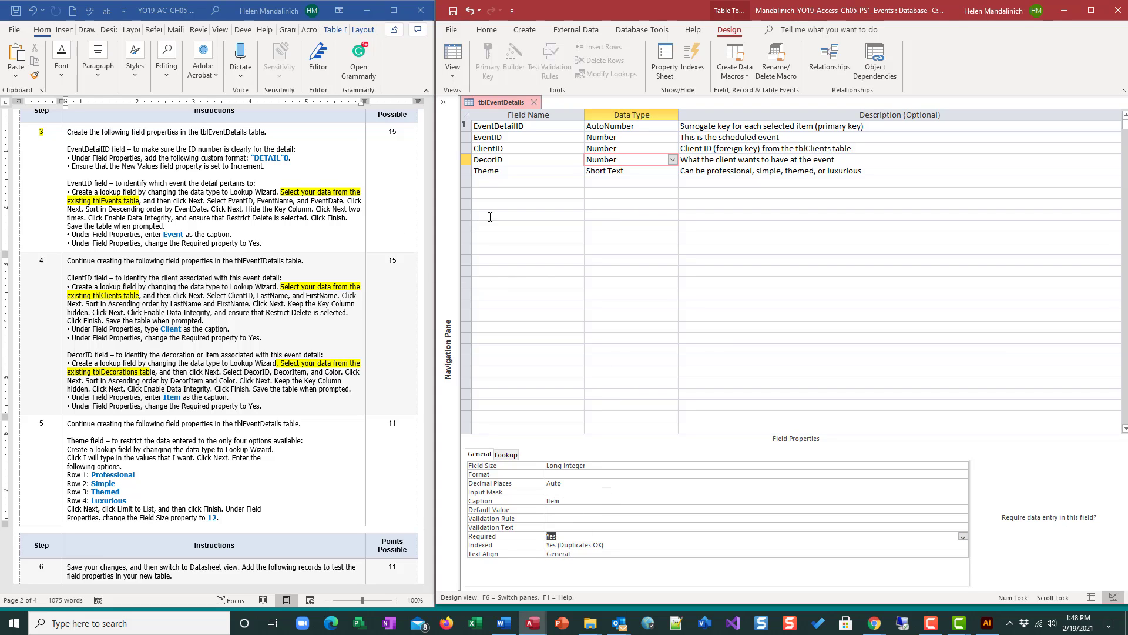
click(453, 10)
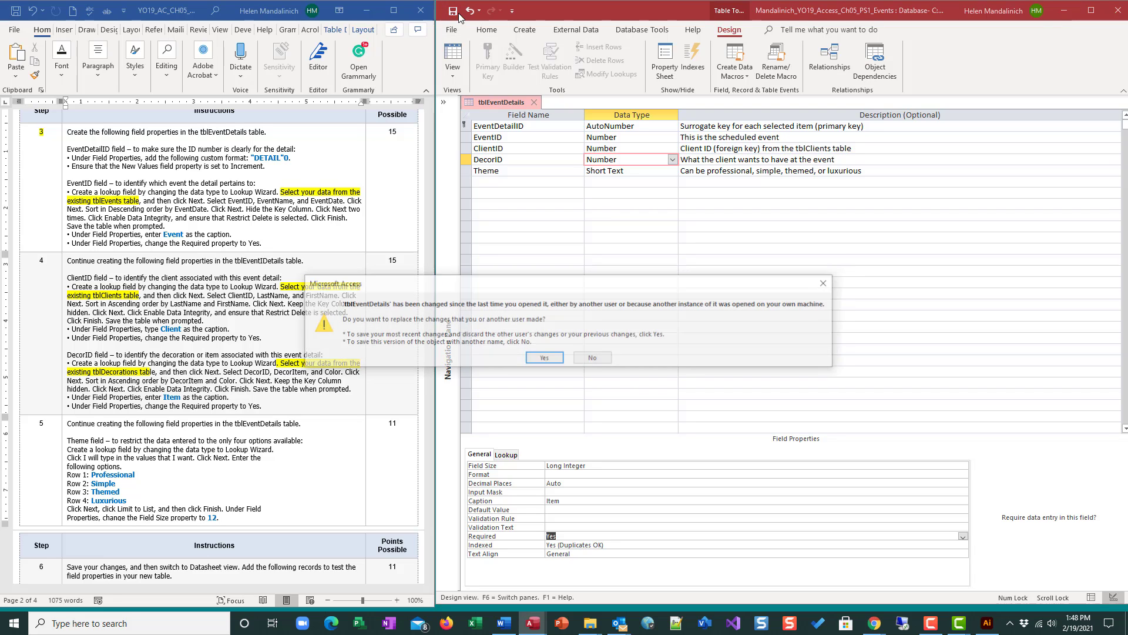
click(542, 356)
scroll(246, 446, down, 2)
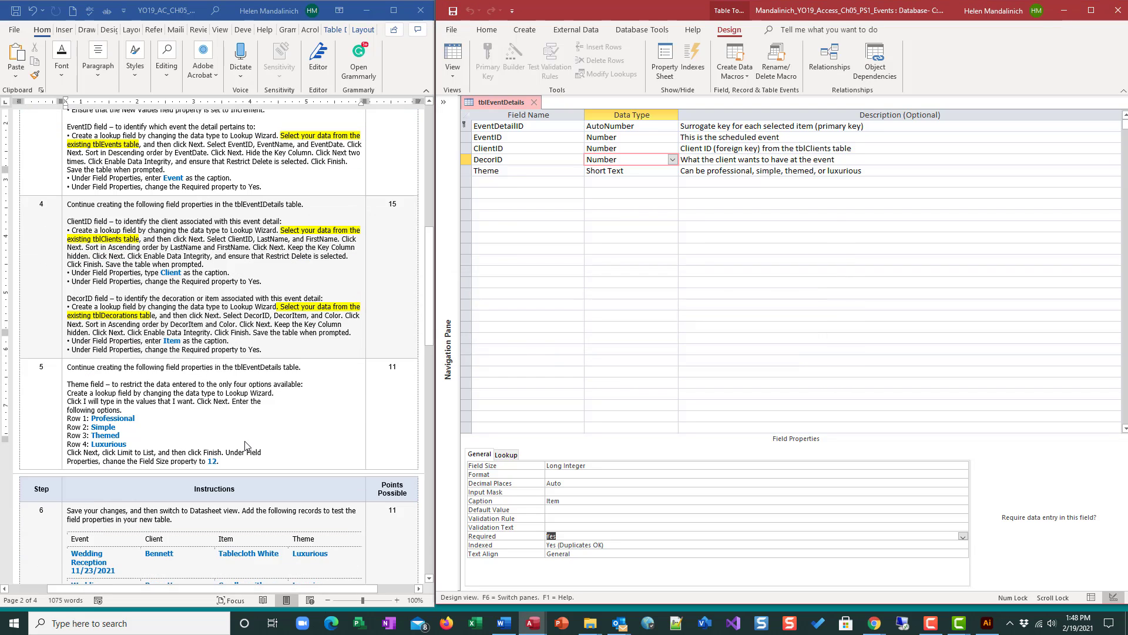
scroll(245, 446, down, 2)
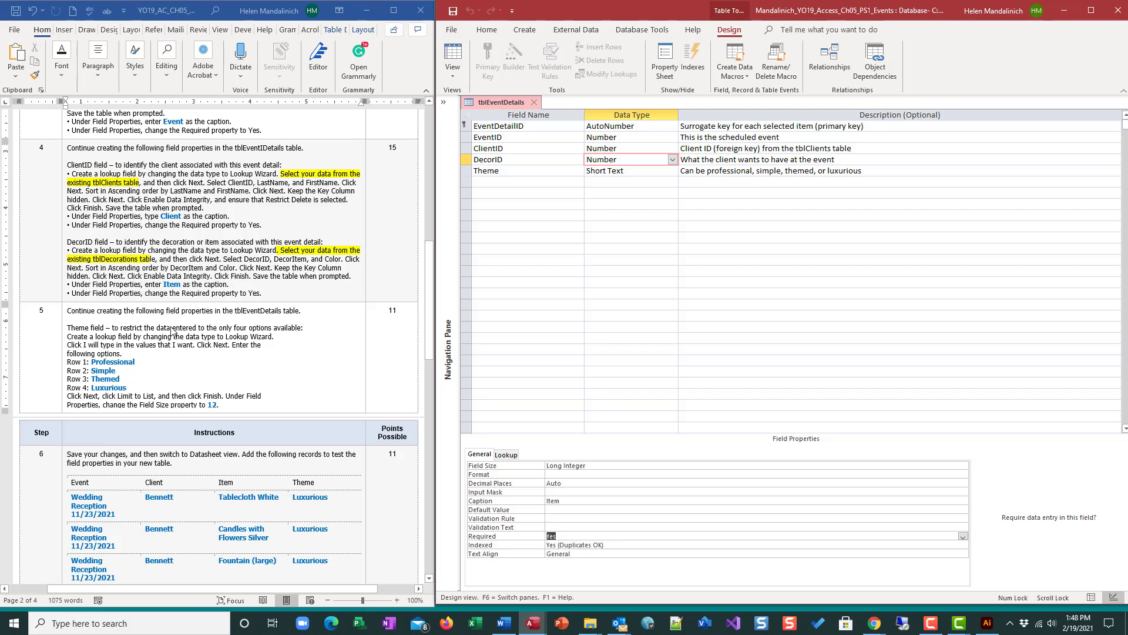
Start the Lookup Wizard for the Theme field and choose to supply the list values manually
click(453, 59)
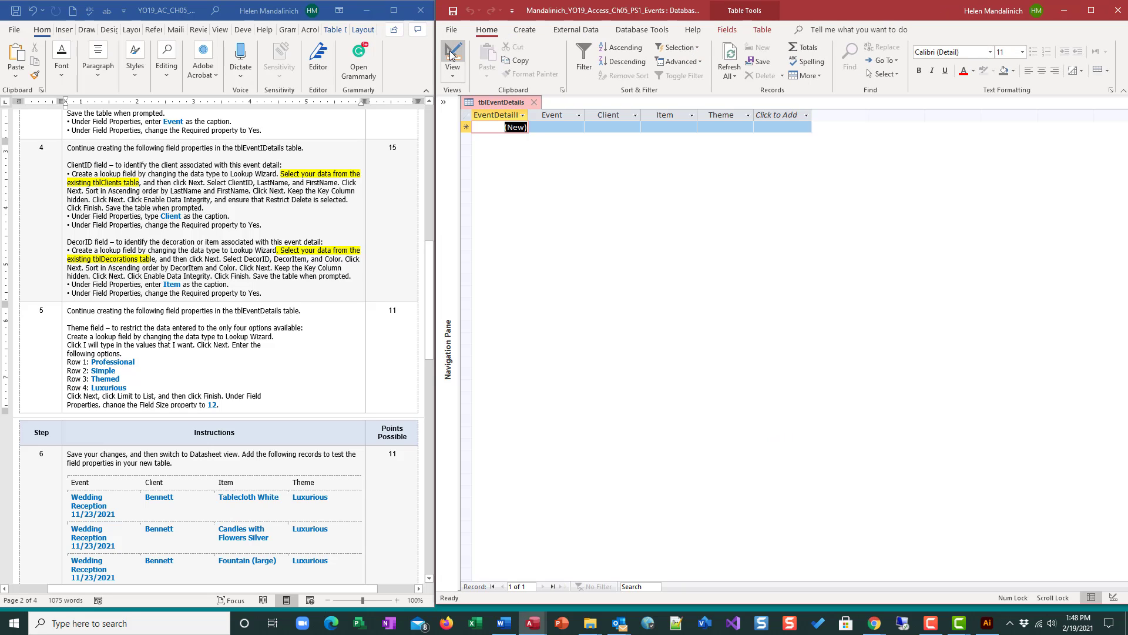
click(453, 59)
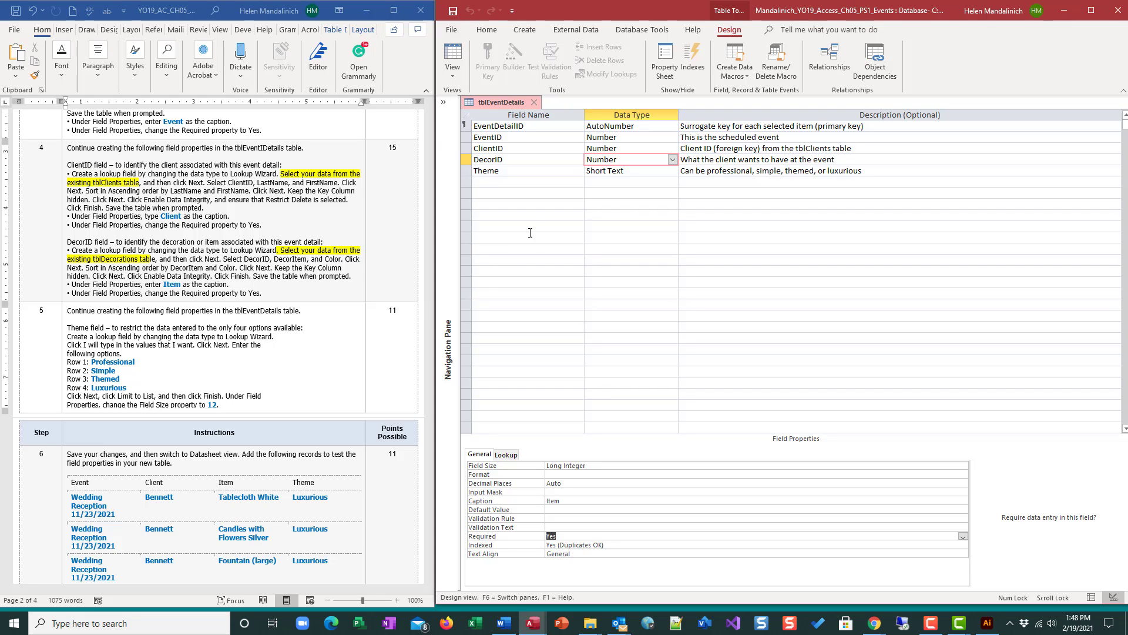
click(523, 172)
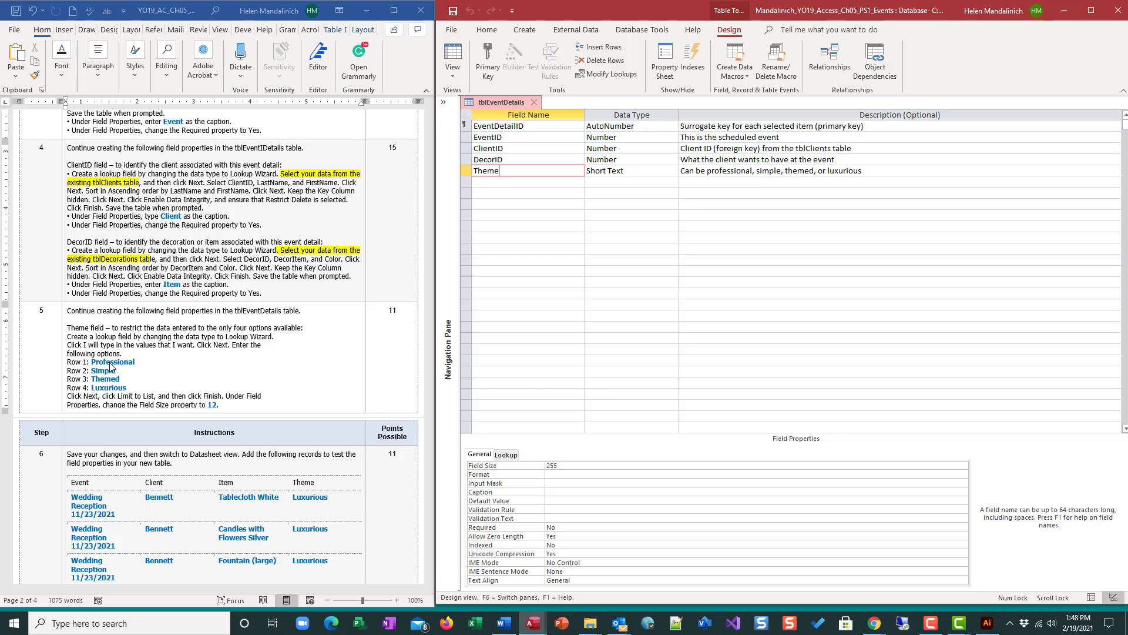
click(633, 170)
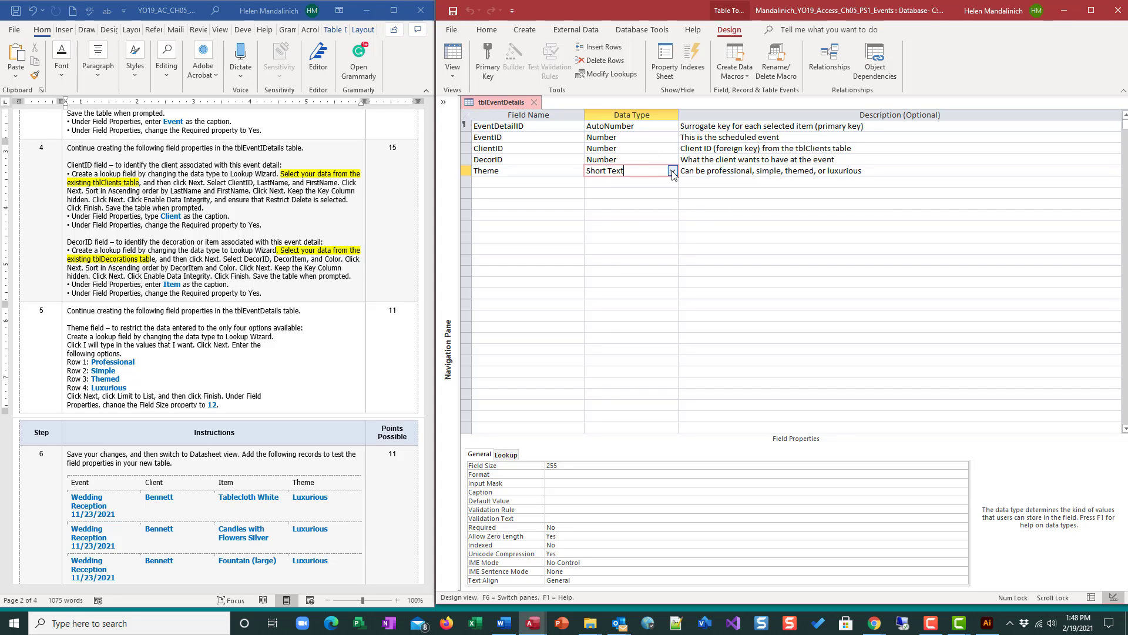
click(672, 171)
click(642, 328)
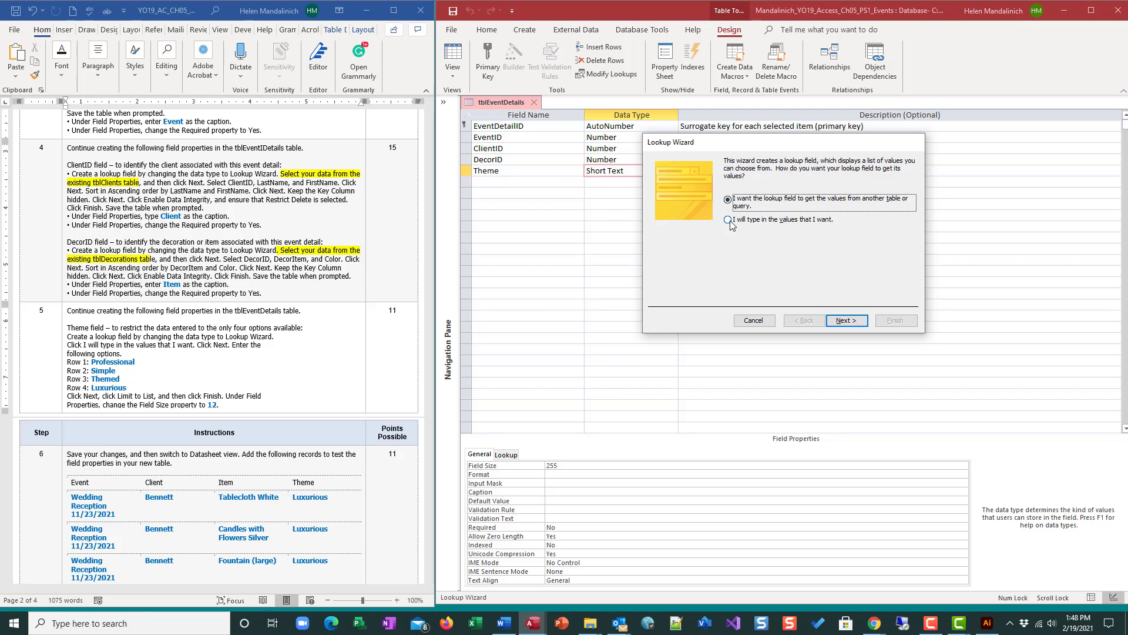
click(732, 222)
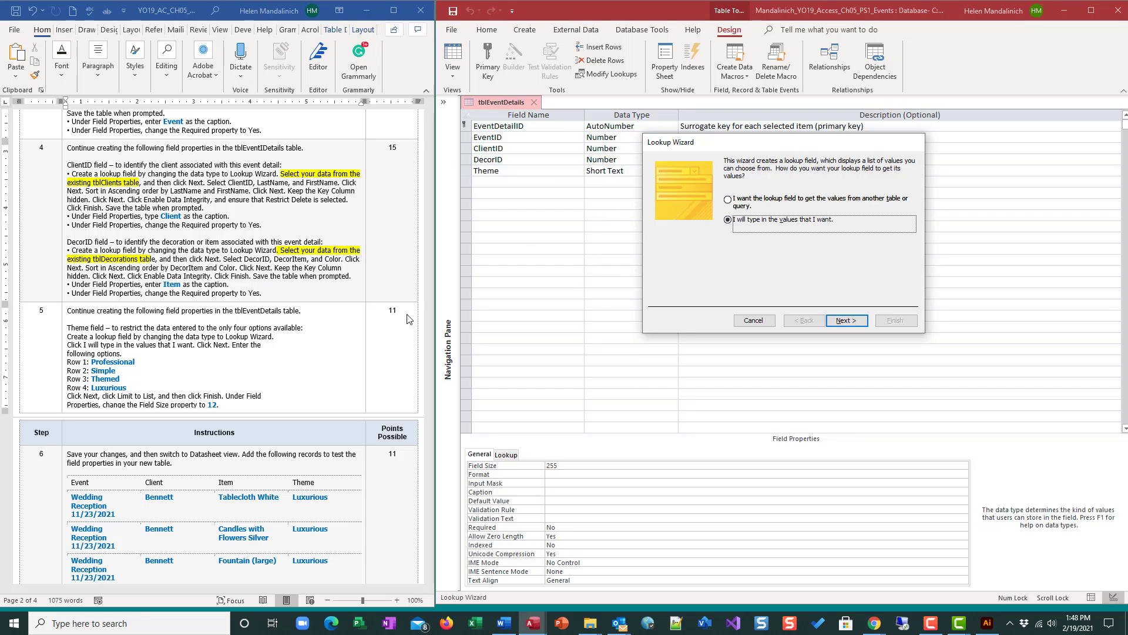
click(832, 319)
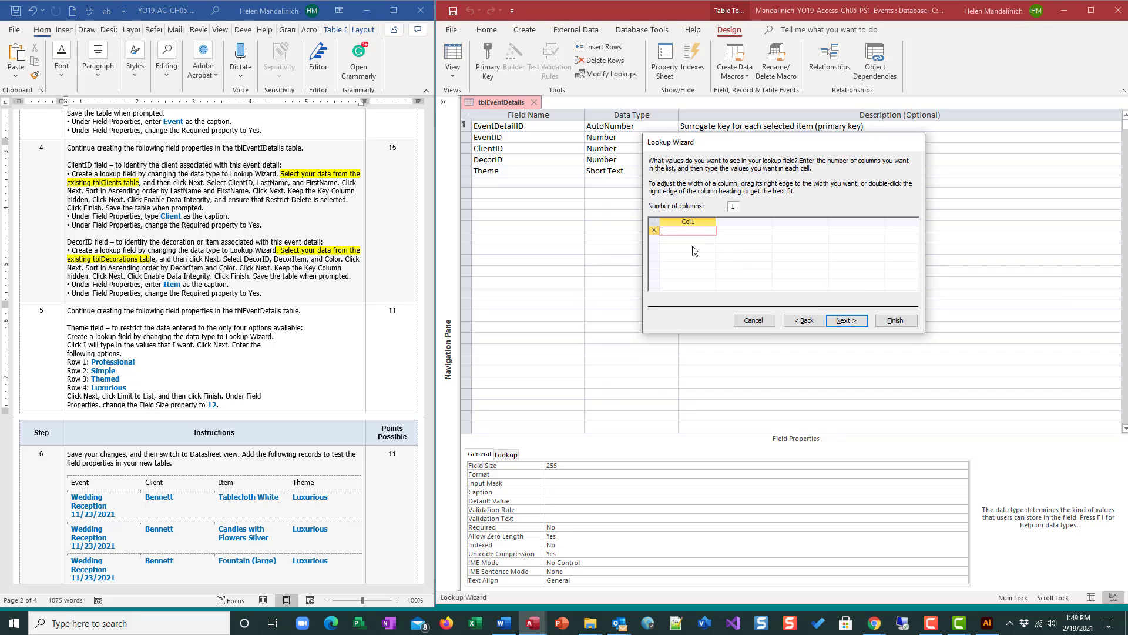
Enter Professional, Simple, Themed, and Luxurious as the four values of the single-column Theme lookup
text(Professional)
key(Return)
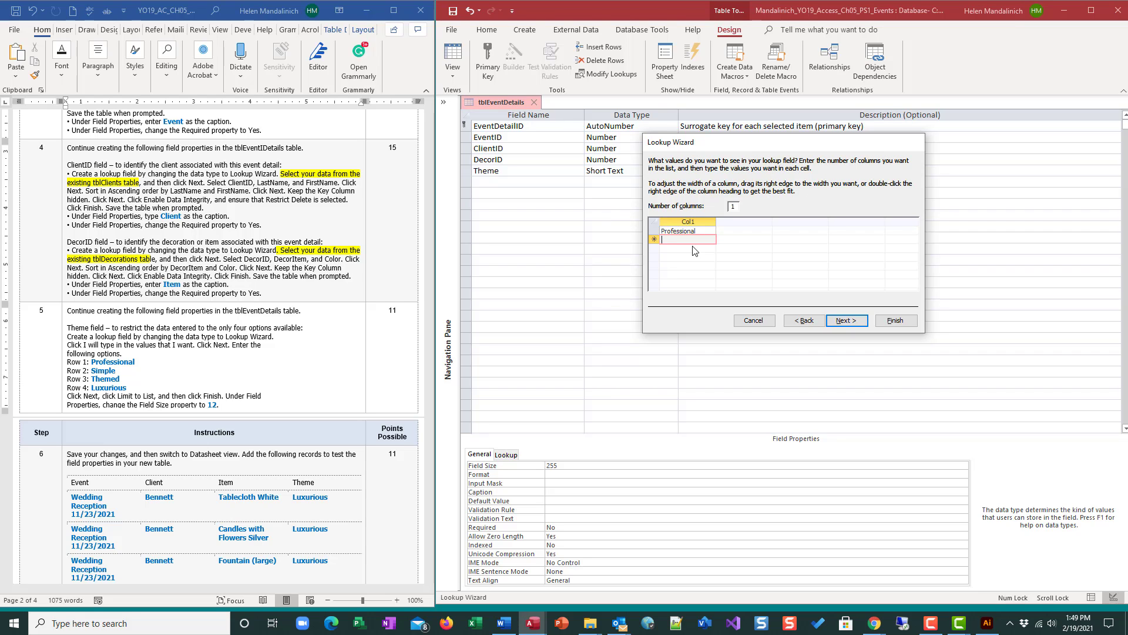
text(Simple)
key(Return)
text(Themed)
key(Return)
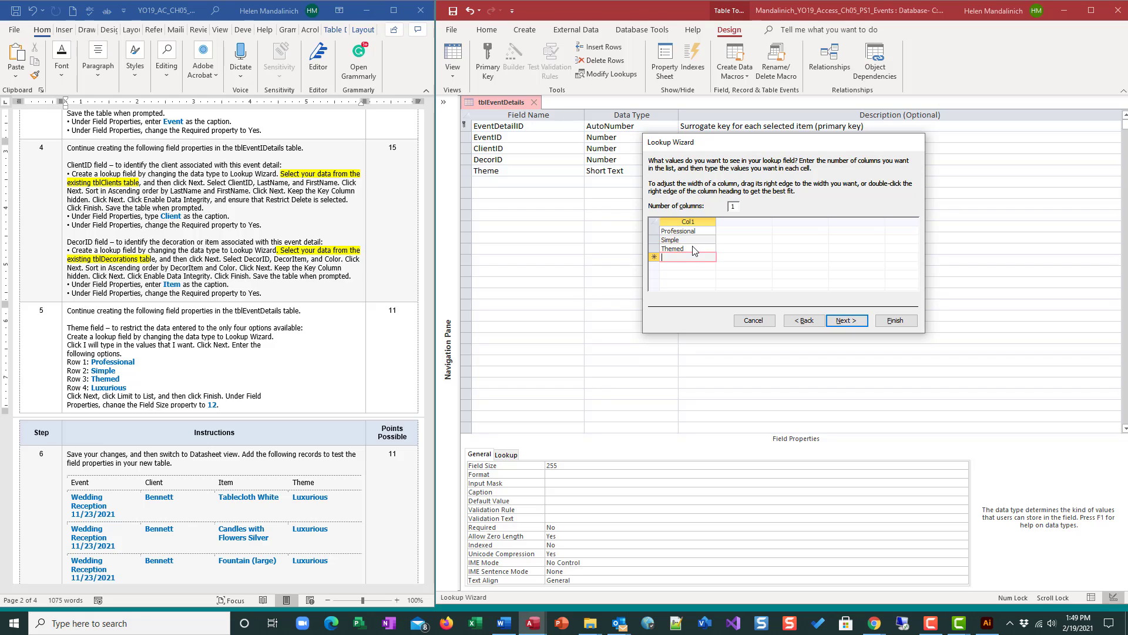
text(Luxurious)
key(Return)
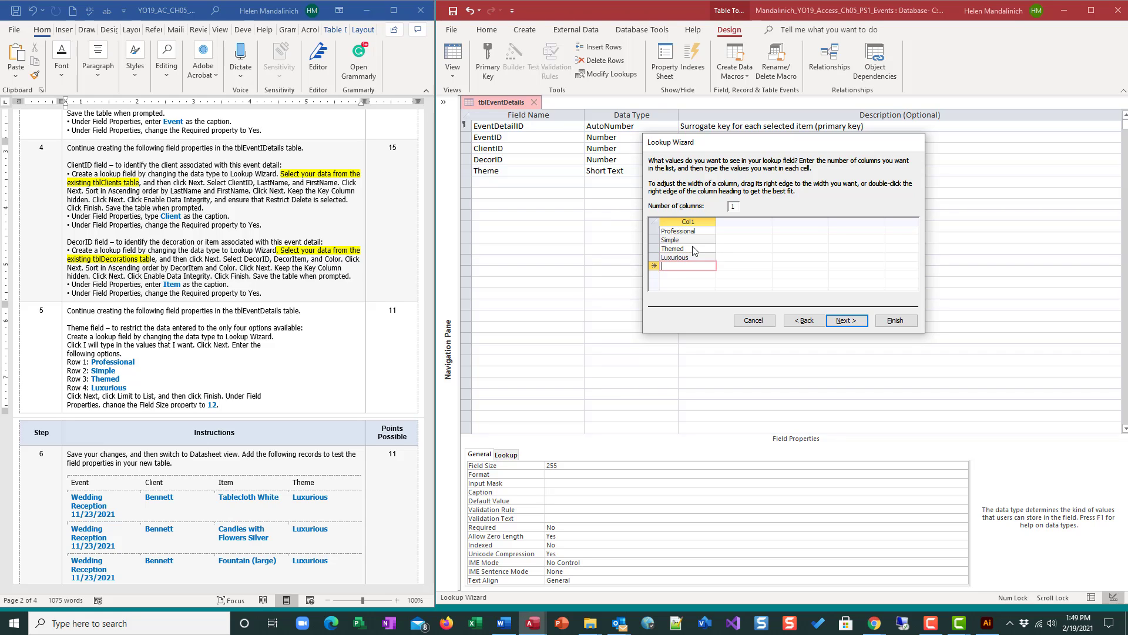
Limit Theme entries to the list, keep Theme as the lookup label, and finish the wizard
click(860, 322)
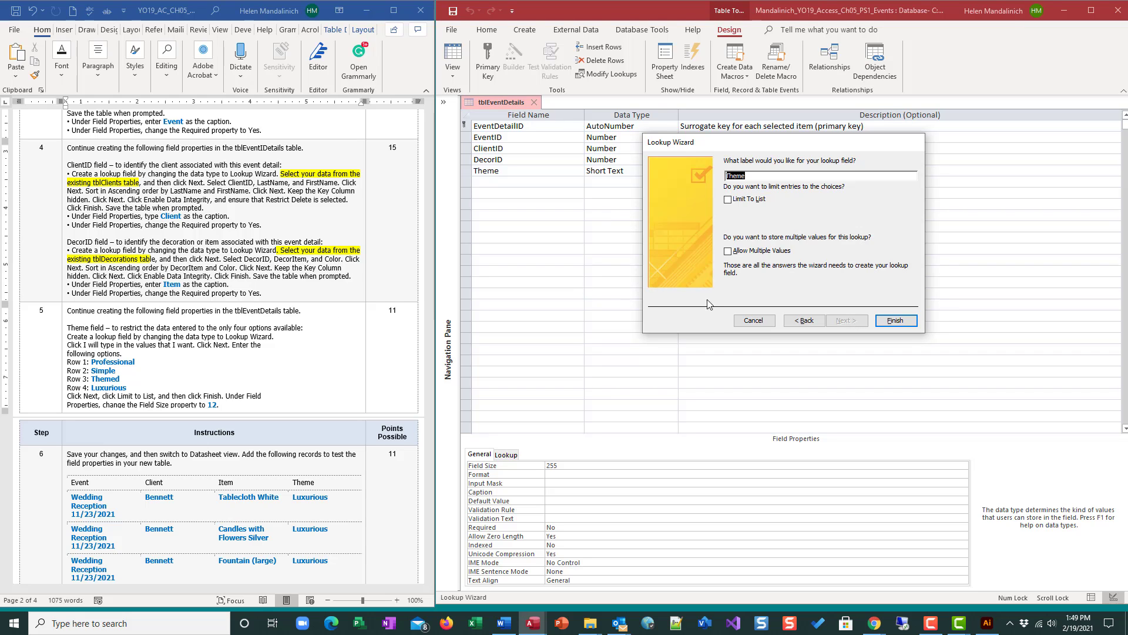
click(729, 202)
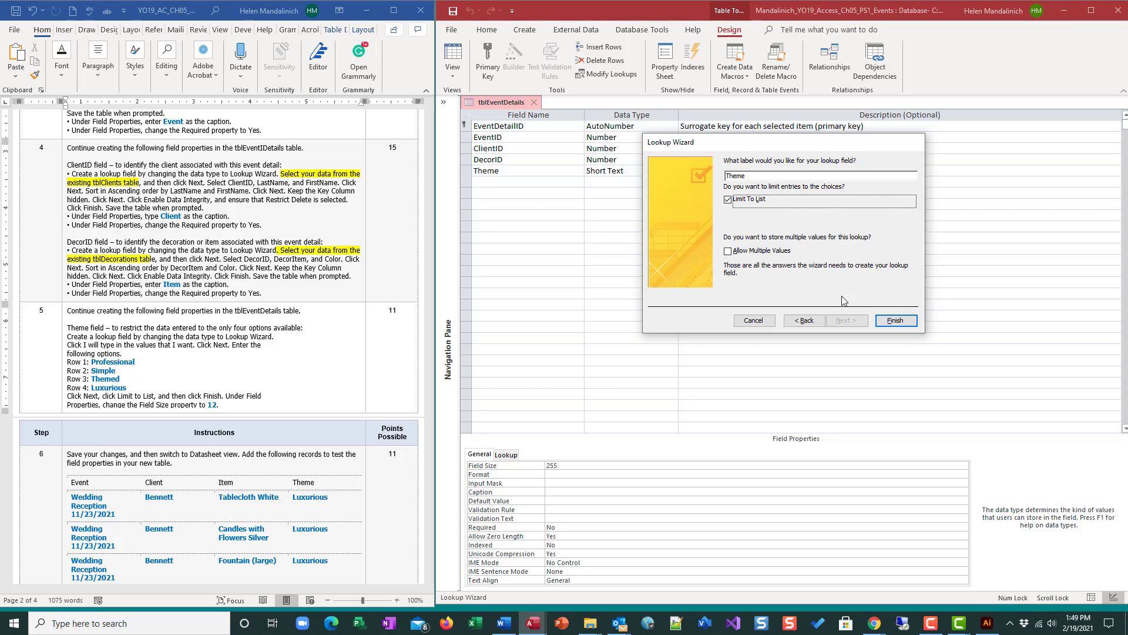
click(895, 321)
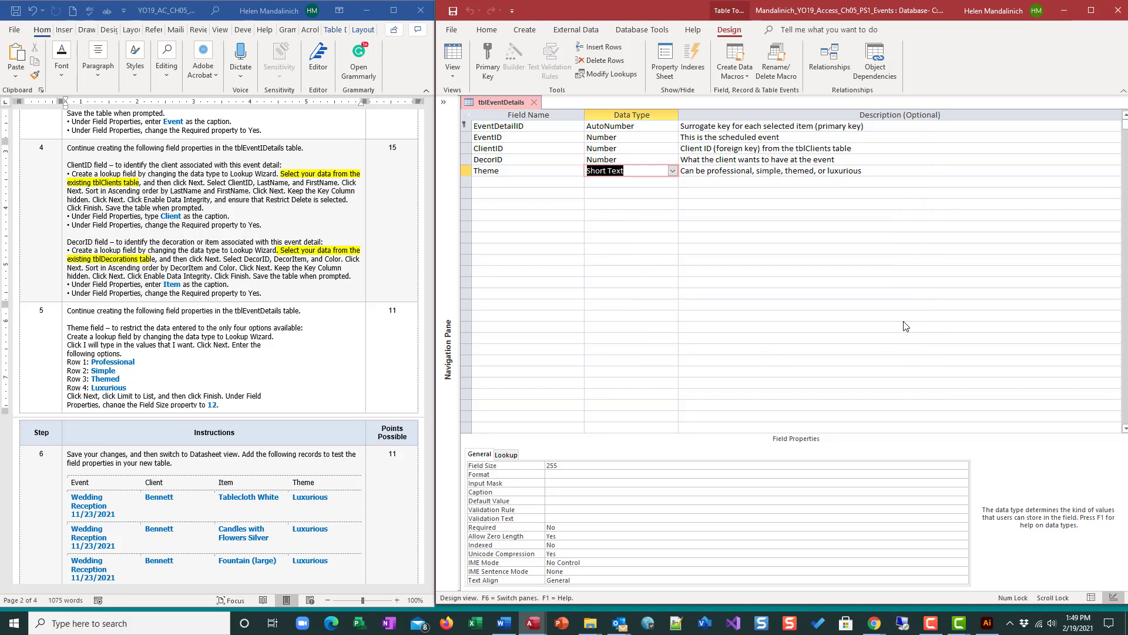
Set the Theme field's Field Size property to 12 and save the table
double_click(573, 465)
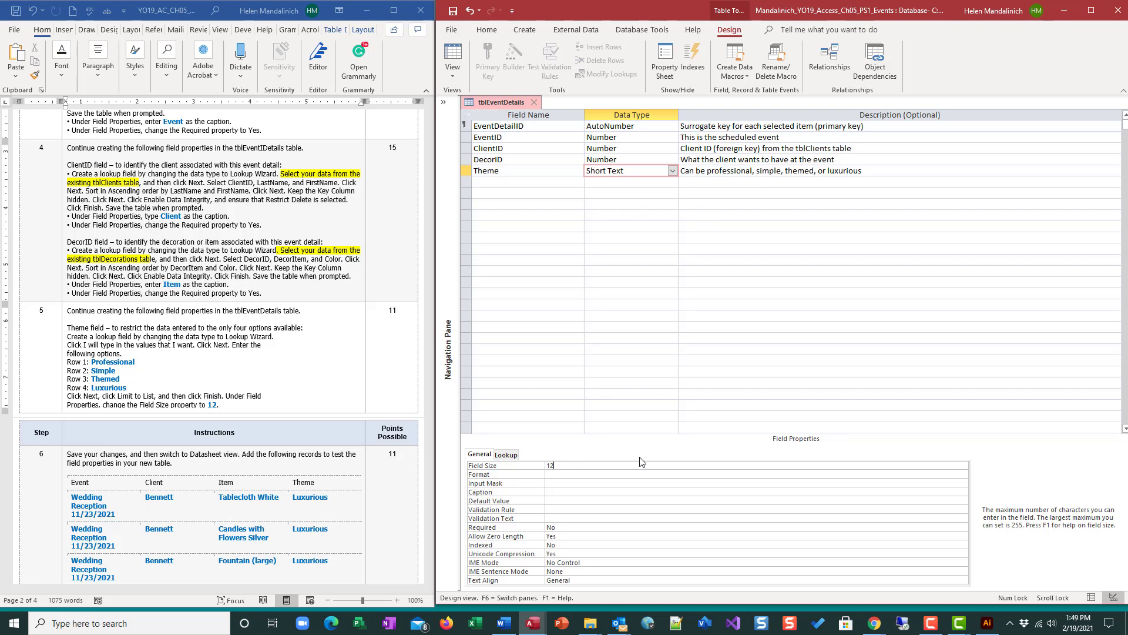
click(629, 203)
click(452, 58)
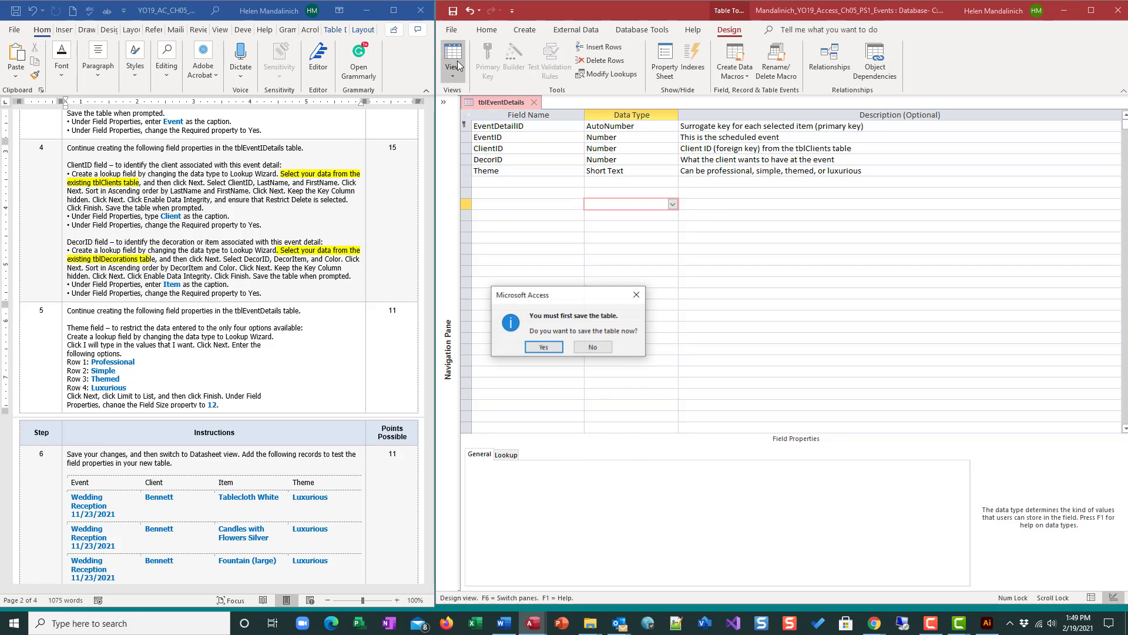
click(543, 347)
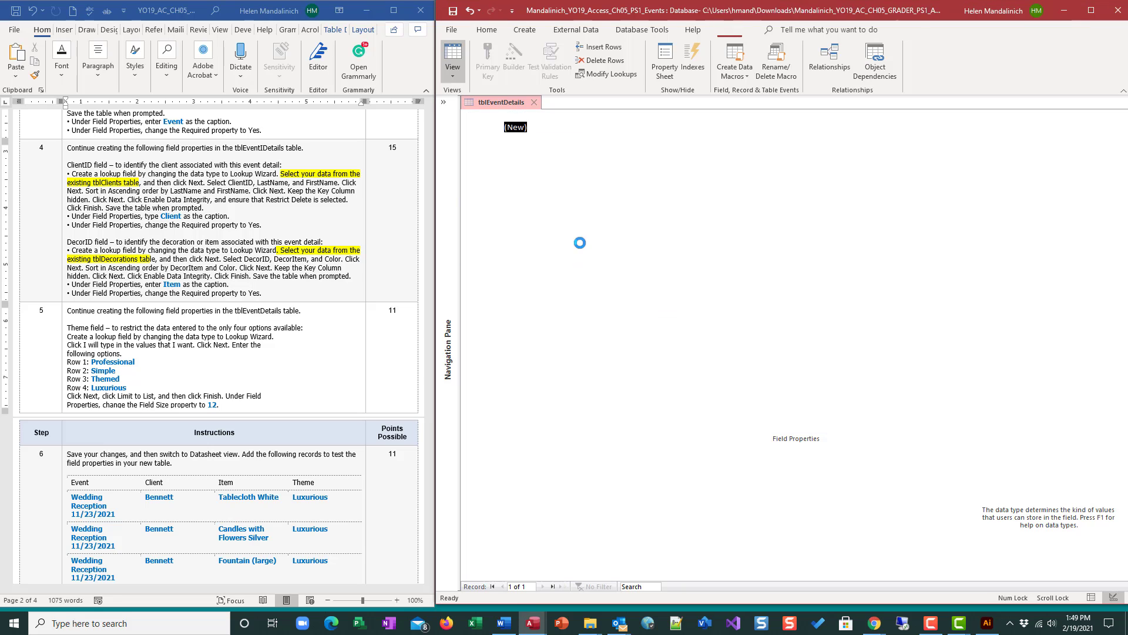
click(452, 56)
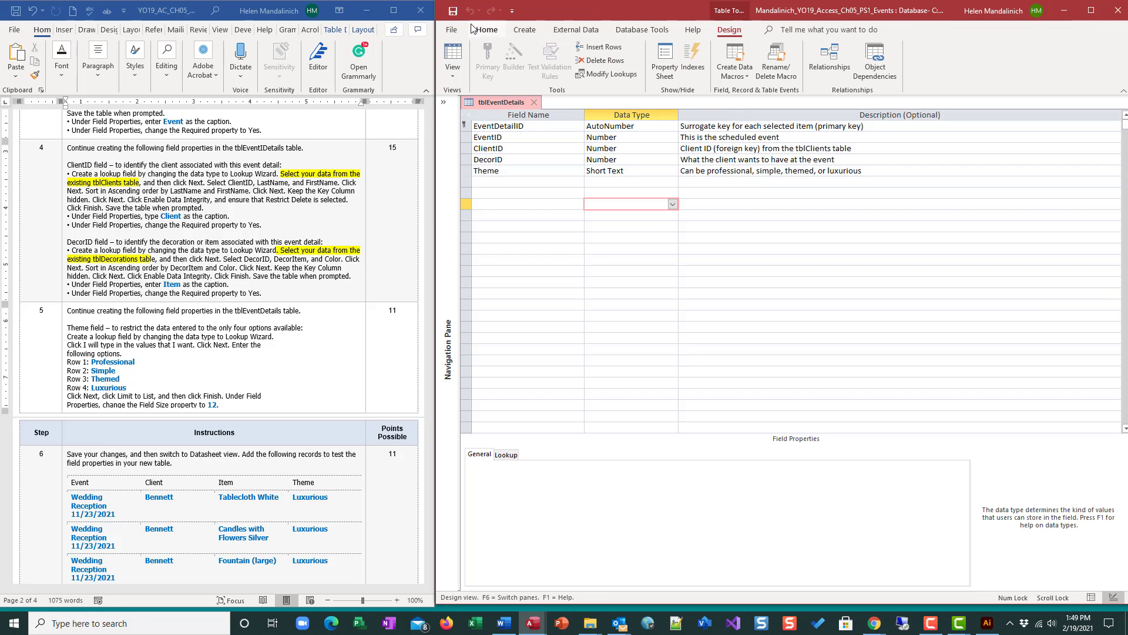
In tblEventDetails Datasheet view, start the first record with the 11/23/2021 Wedding Reception event and the client named in instruction step 6
scroll(246, 400, down, 3)
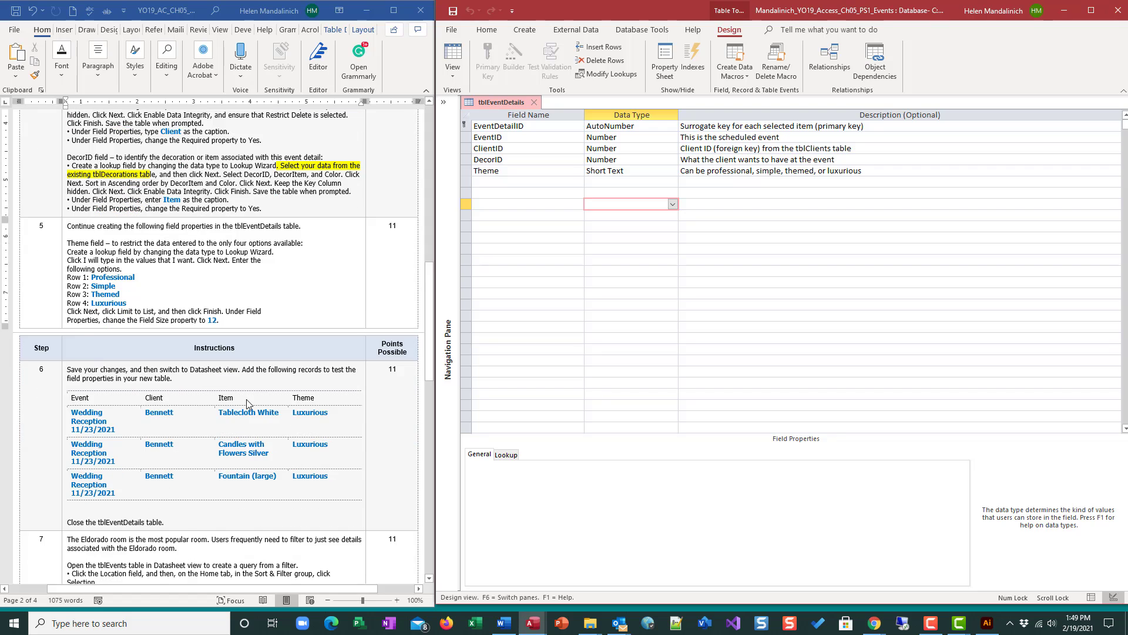
scroll(246, 400, down, 3)
click(752, 316)
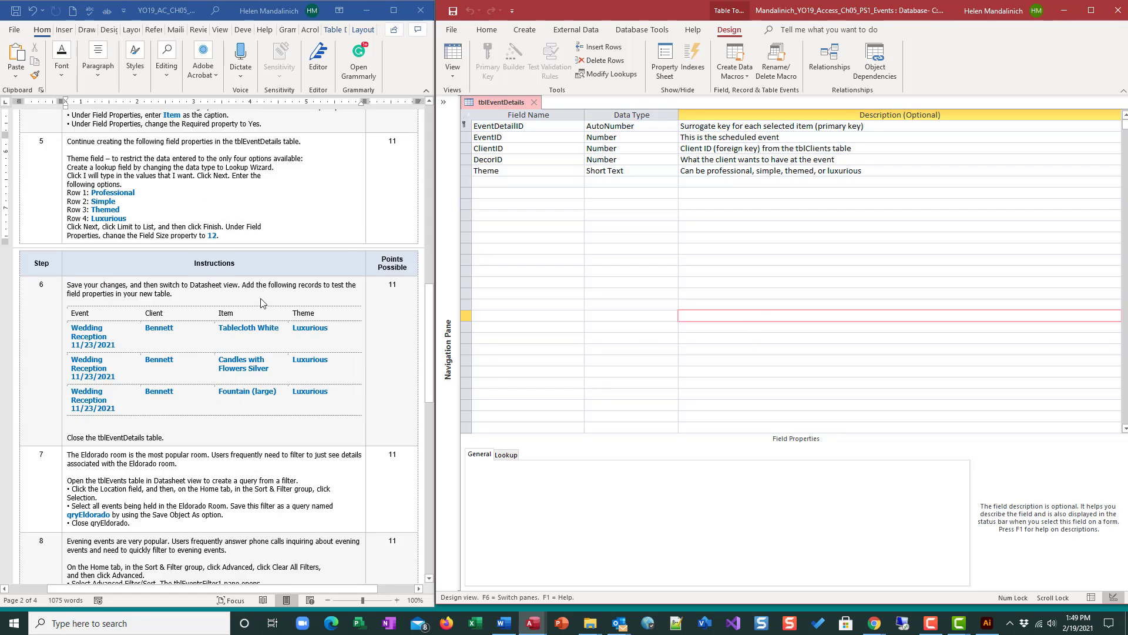
click(453, 53)
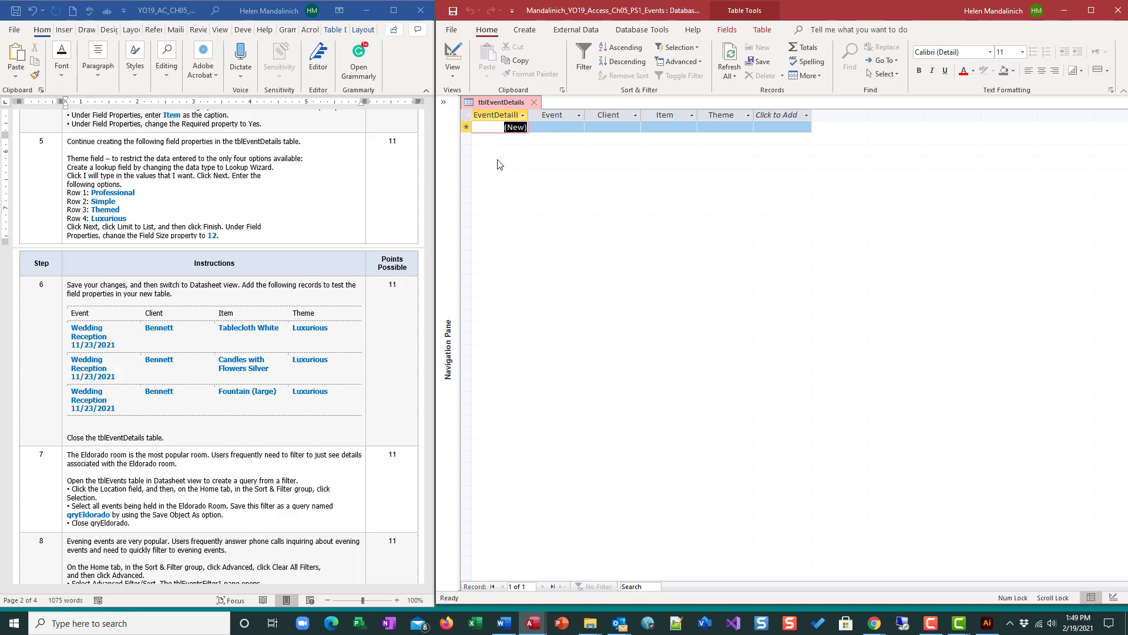
click(566, 128)
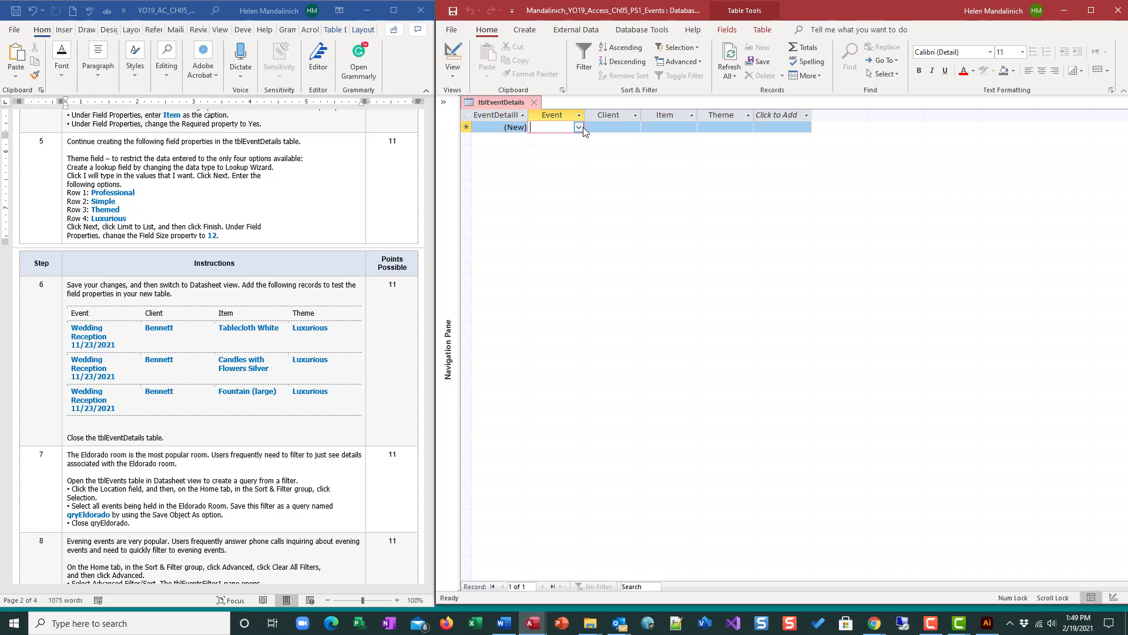
click(579, 127)
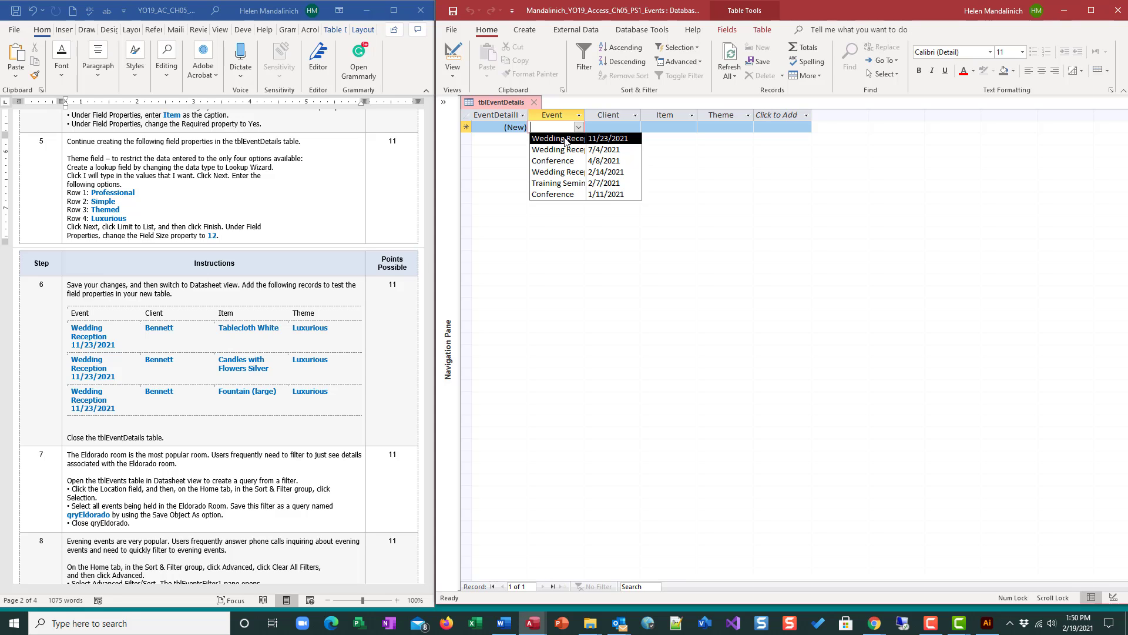
click(565, 139)
click(631, 123)
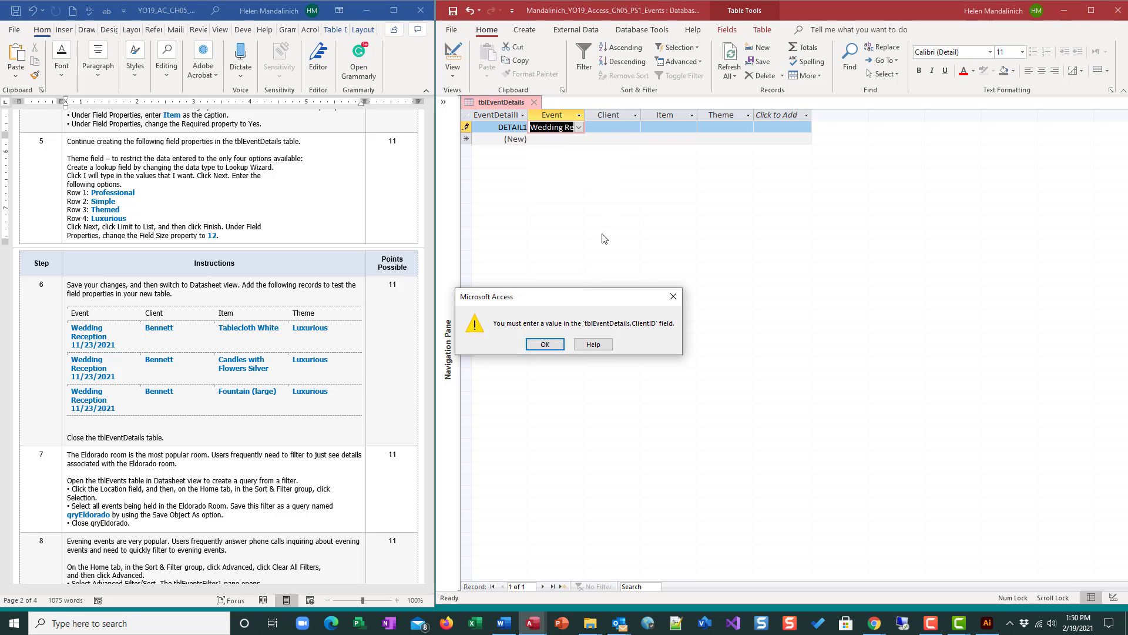
click(557, 342)
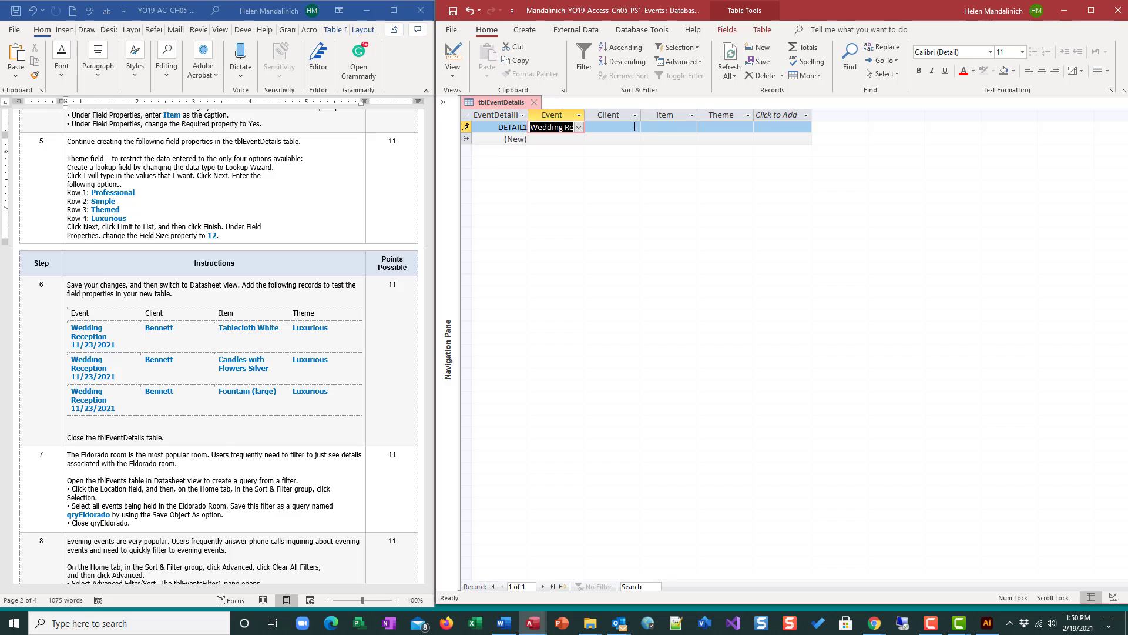
click(633, 127)
click(636, 128)
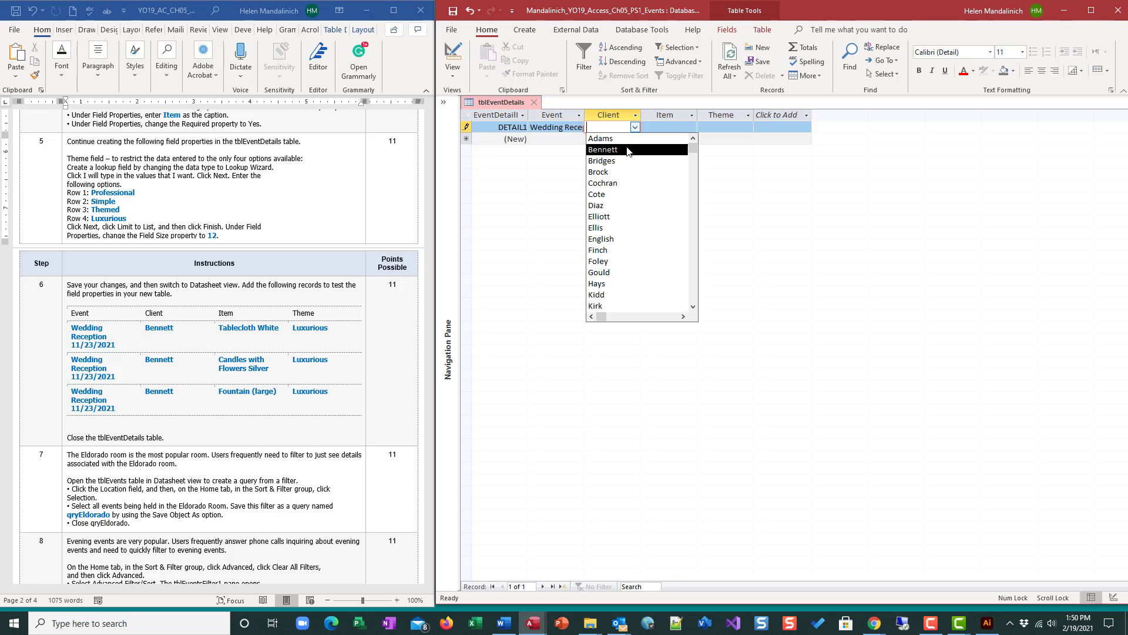
click(626, 150)
Complete the first record with Tablecloth White as the item and Luxurious as the theme
click(648, 130)
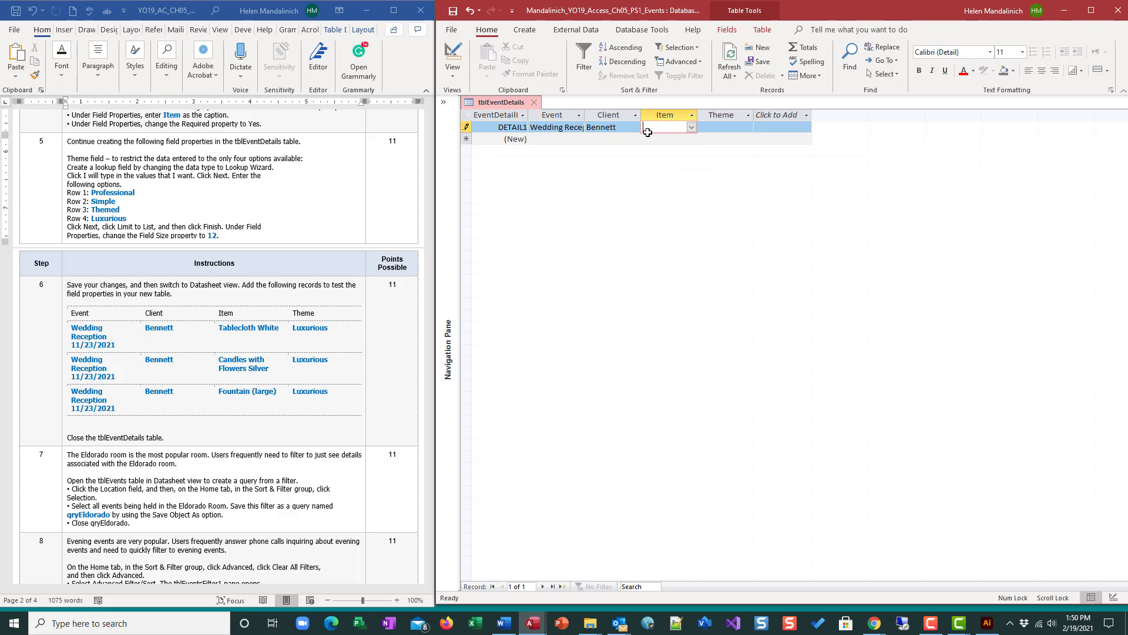
click(691, 128)
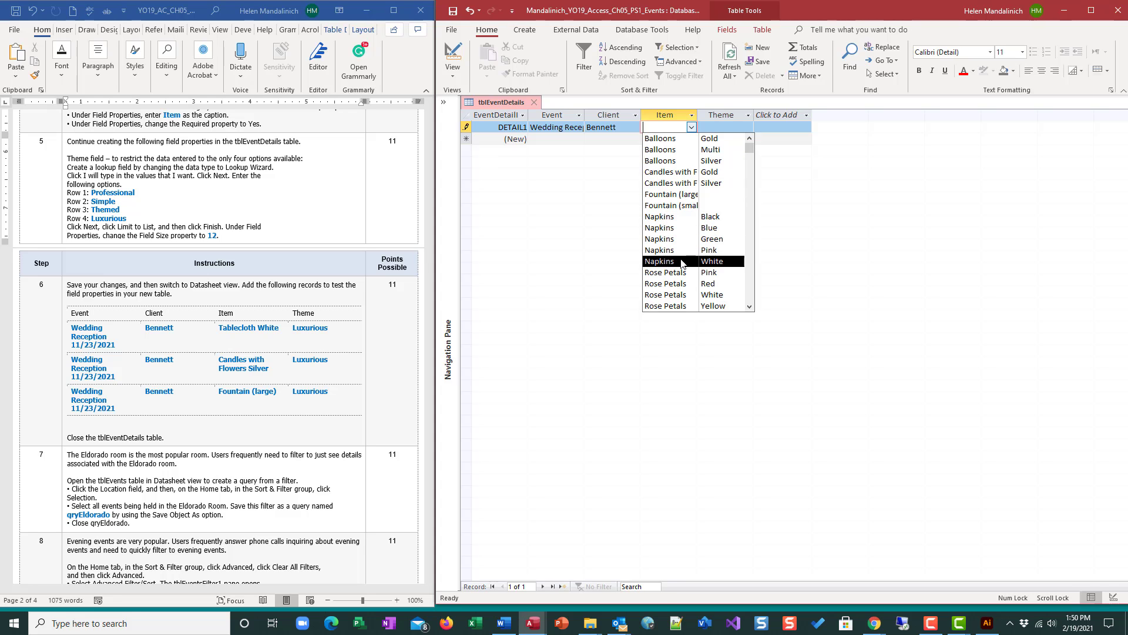
scroll(683, 268, down, 1)
scroll(684, 268, down, 3)
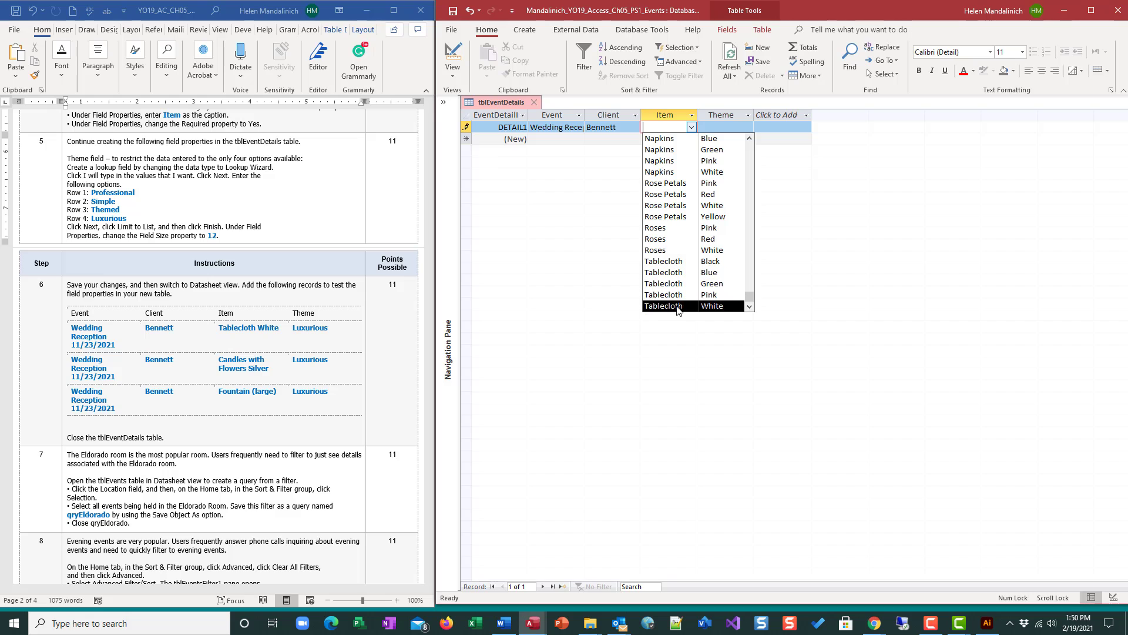
click(682, 302)
click(742, 128)
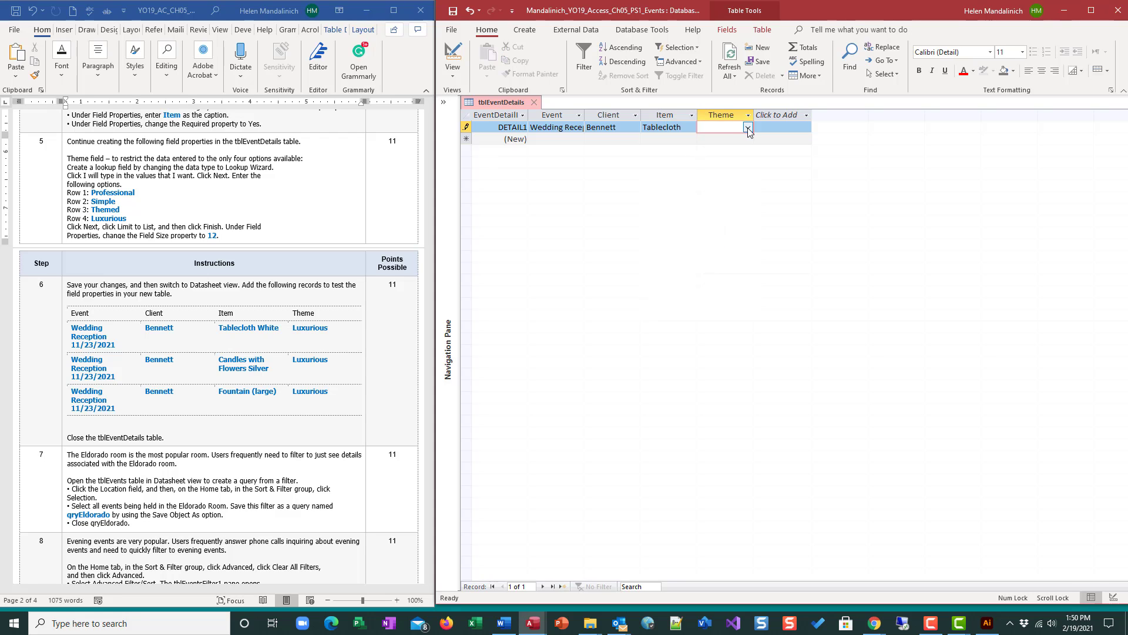
click(748, 128)
click(729, 181)
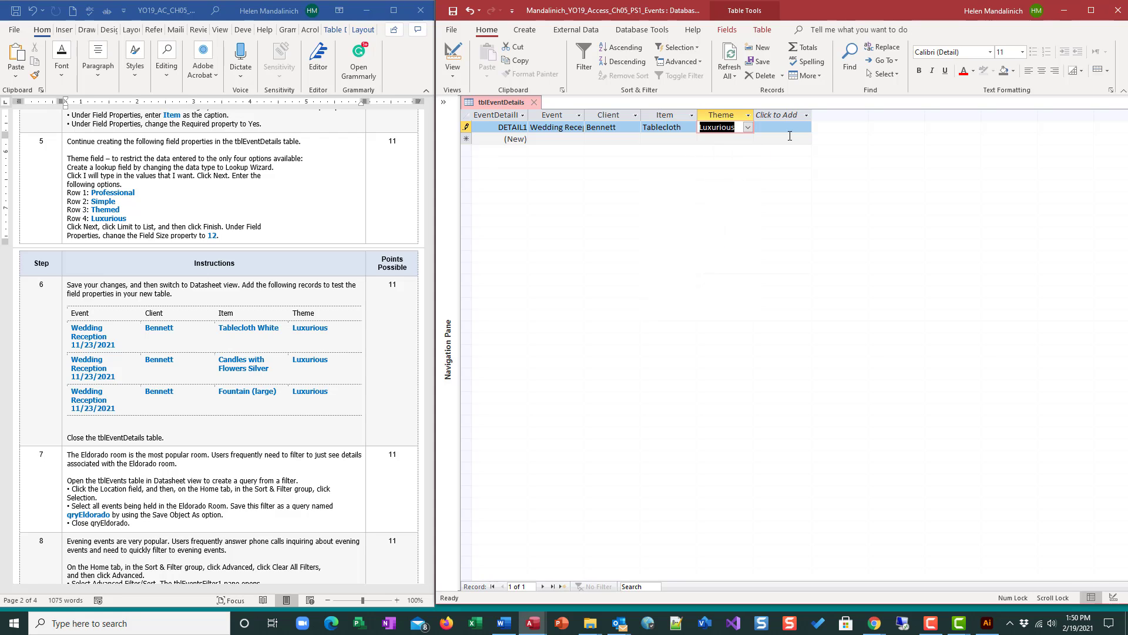
key(Tab)
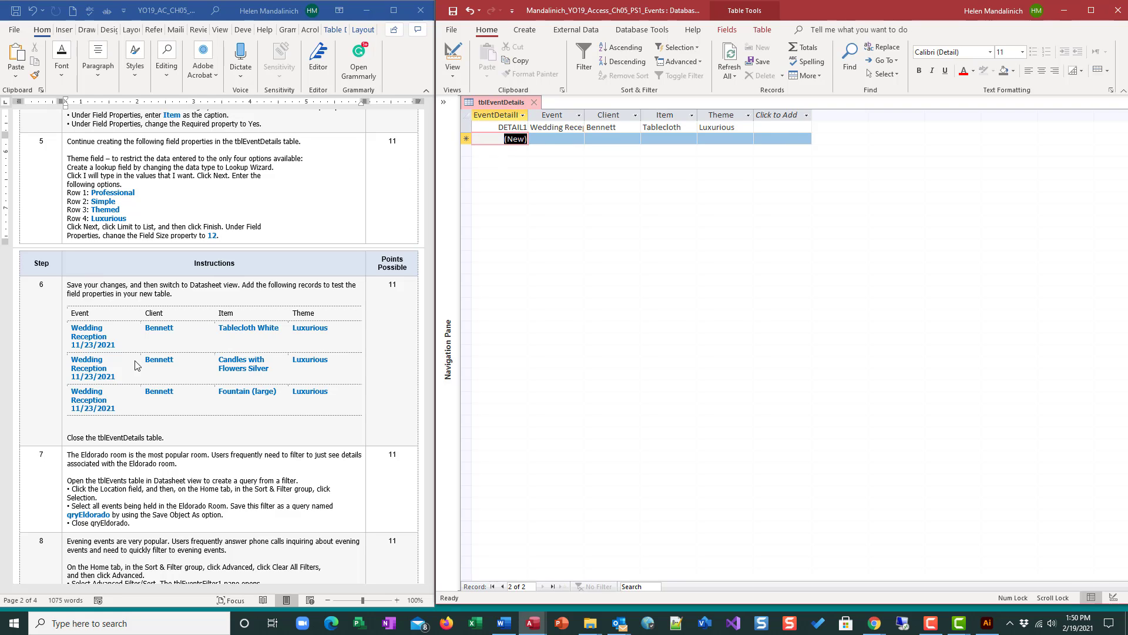
Fit all tblEventDetails datasheet columns to their contents and go to the Event field of the new record
click(466, 115)
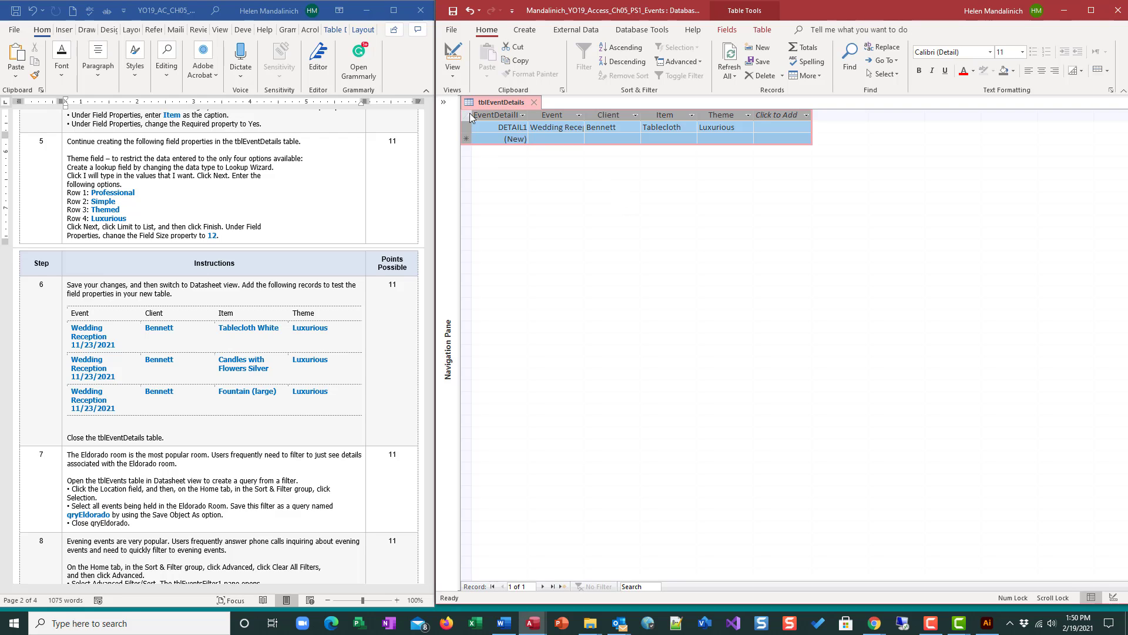
double_click(531, 115)
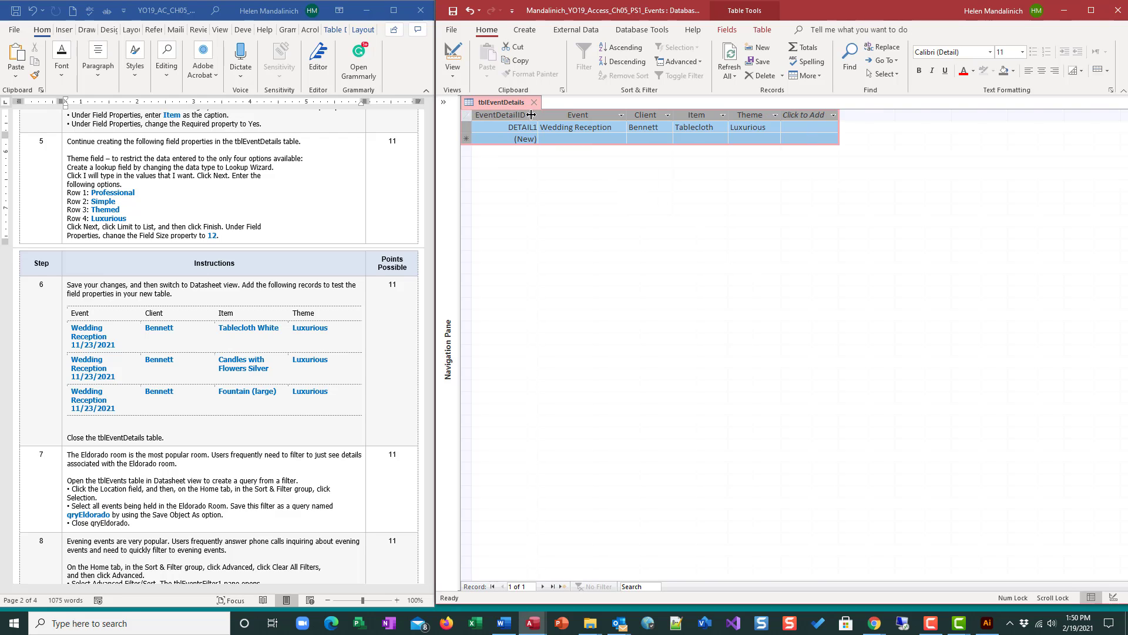
click(569, 139)
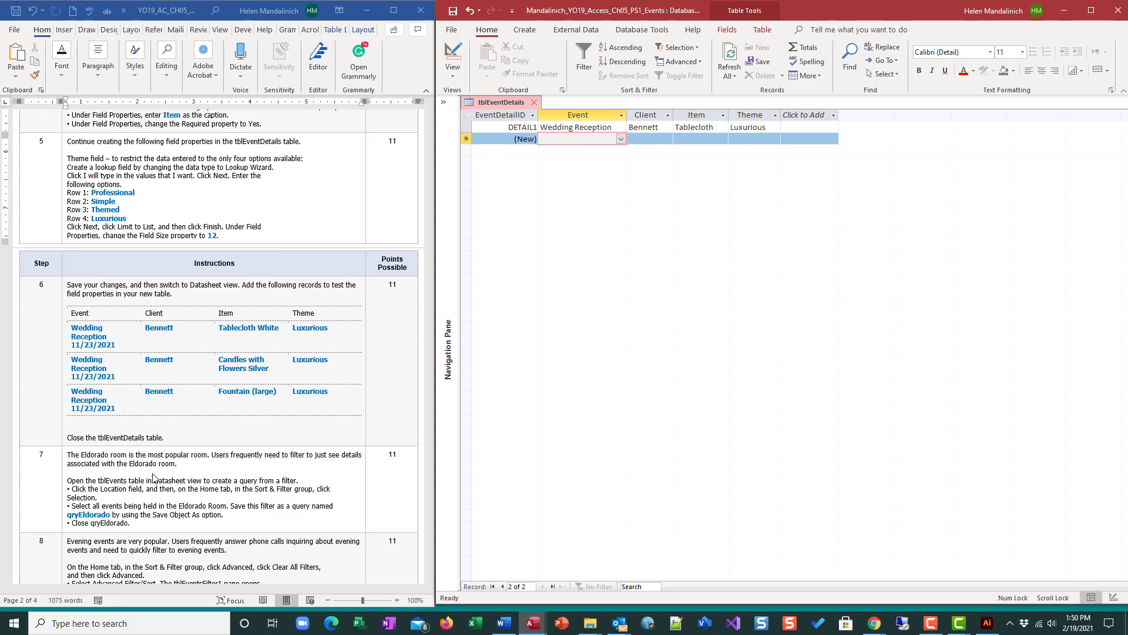